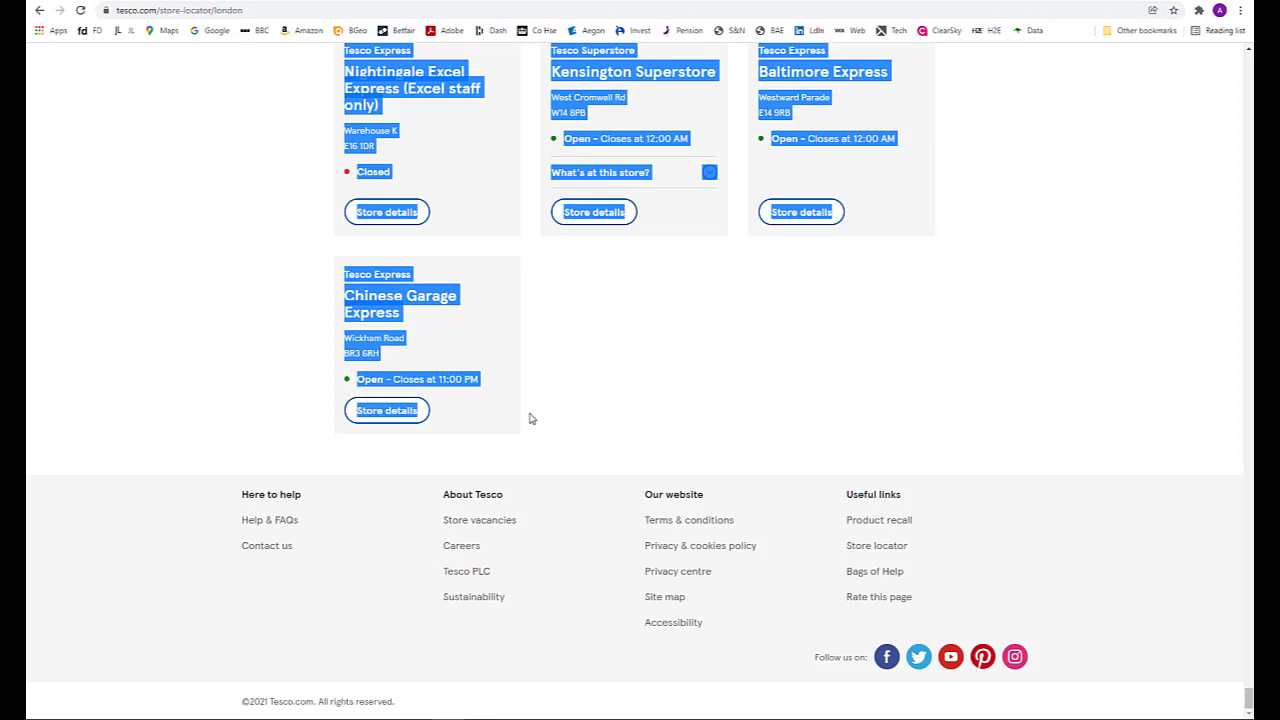
Step: Copy the London store listings from the web page, switch to Excel, paste them into the Data sheet from A7 and widen column A
key("ctrl+c")
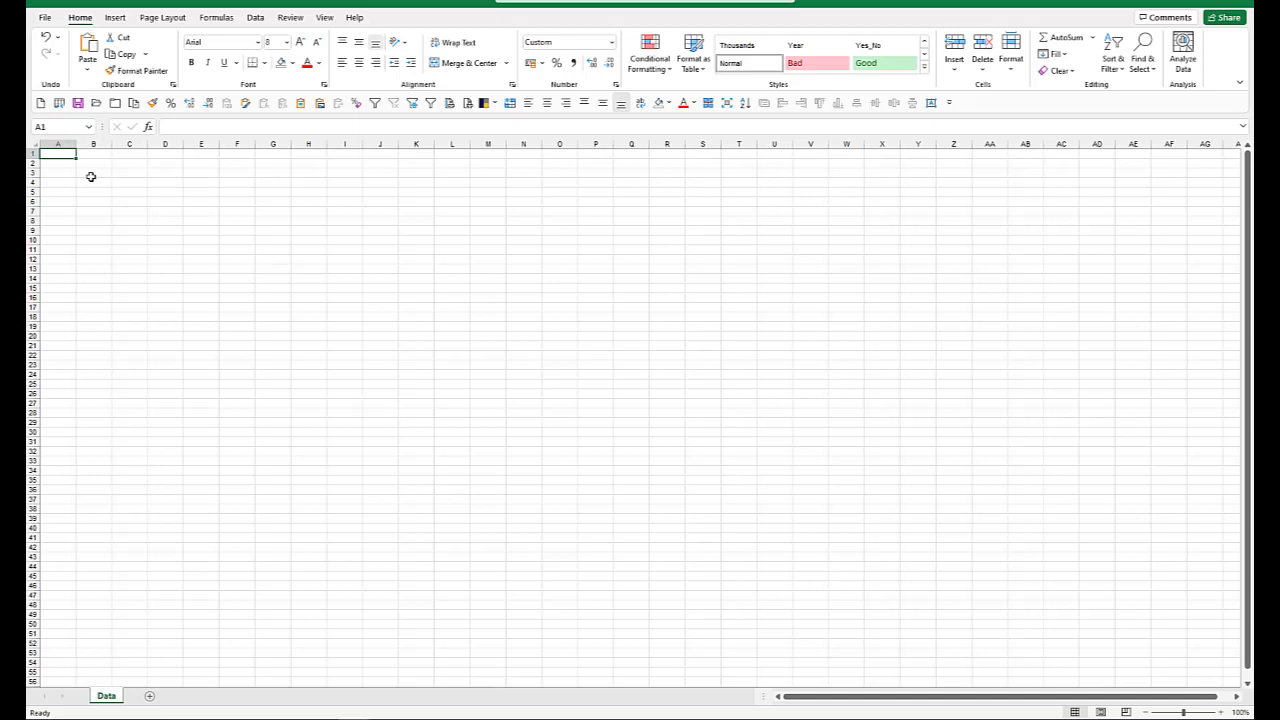
left_click(62, 207)
key("ctrl+v")
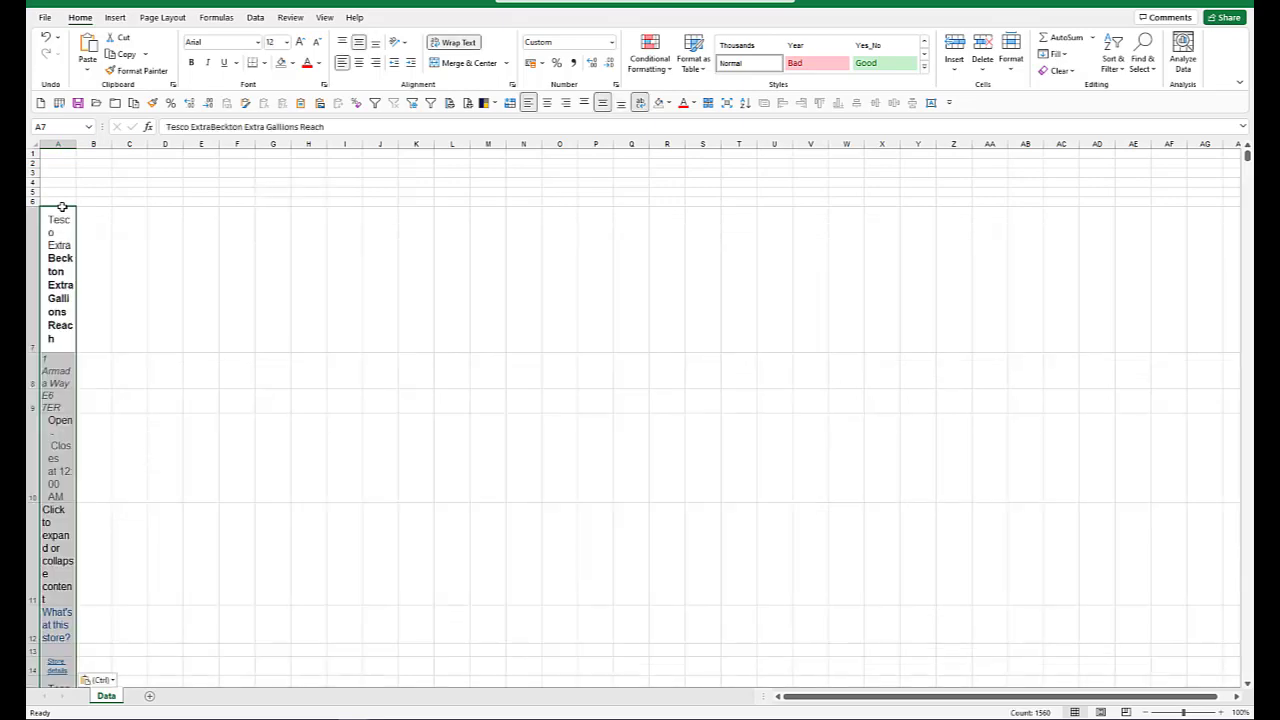
left_click_drag(76, 144, 280, 147)
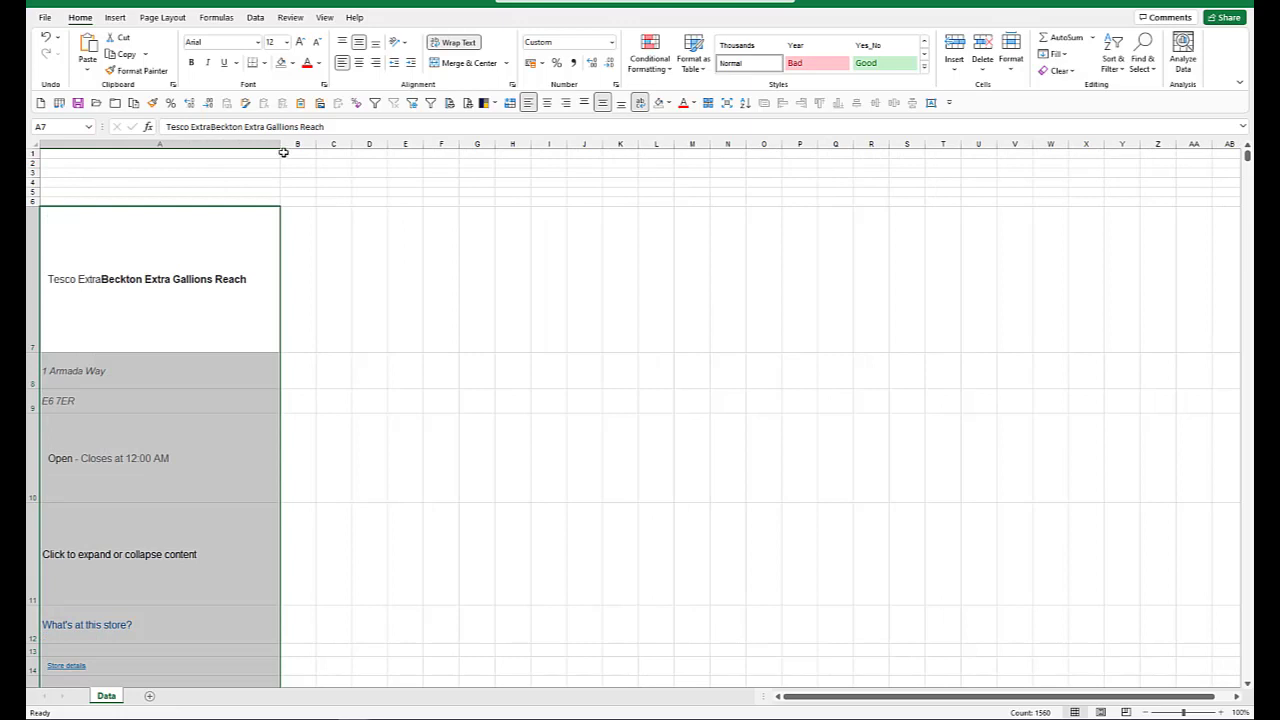
Step: Select all the pasted rows from row 7 to the end of the data and set their row height to 12
left_click(32, 265)
key("shift+Down")
key("shift+Down")
key("shift+Down")
key("shift+Down")
key("shift+Down")
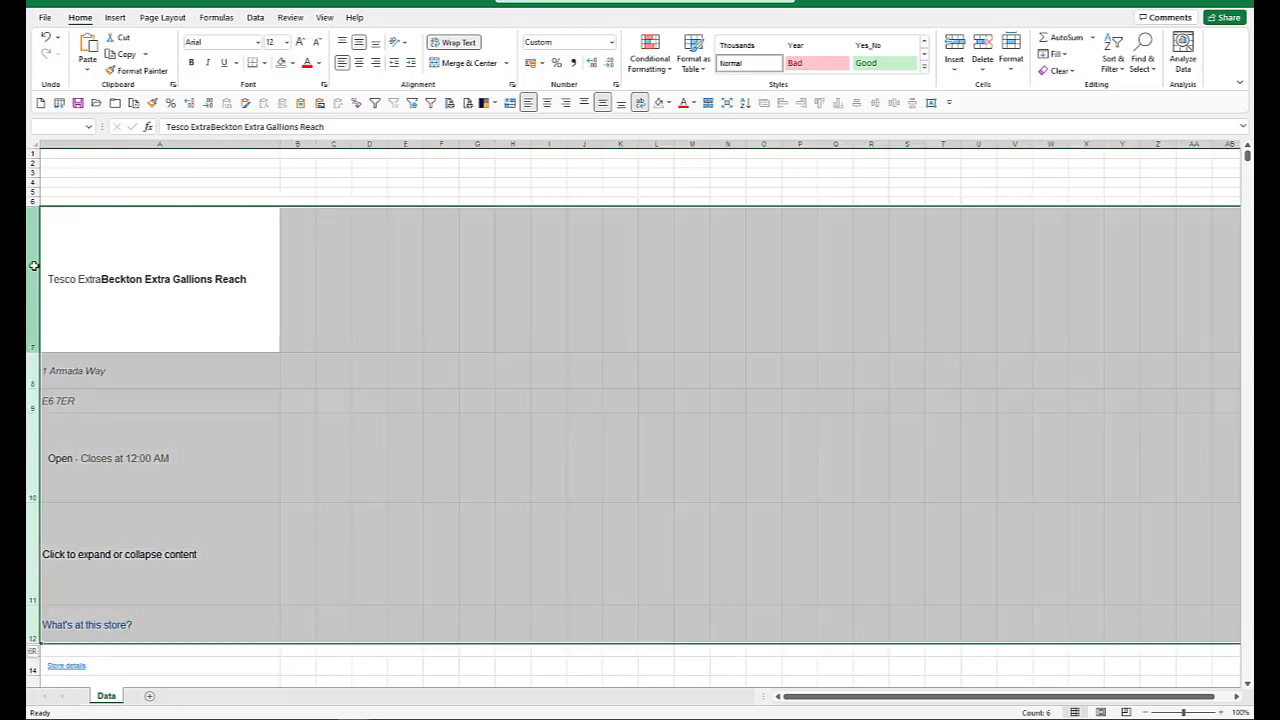
key("ctrl+shift+End")
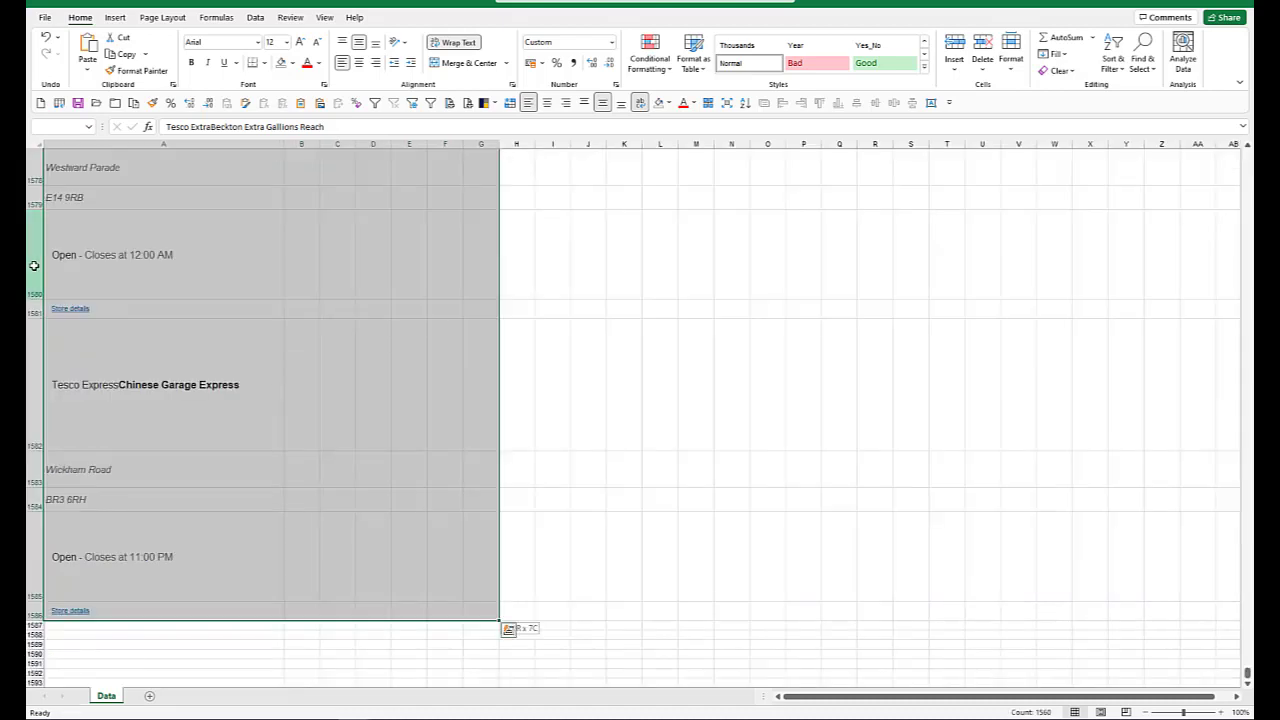
double_click(38, 299)
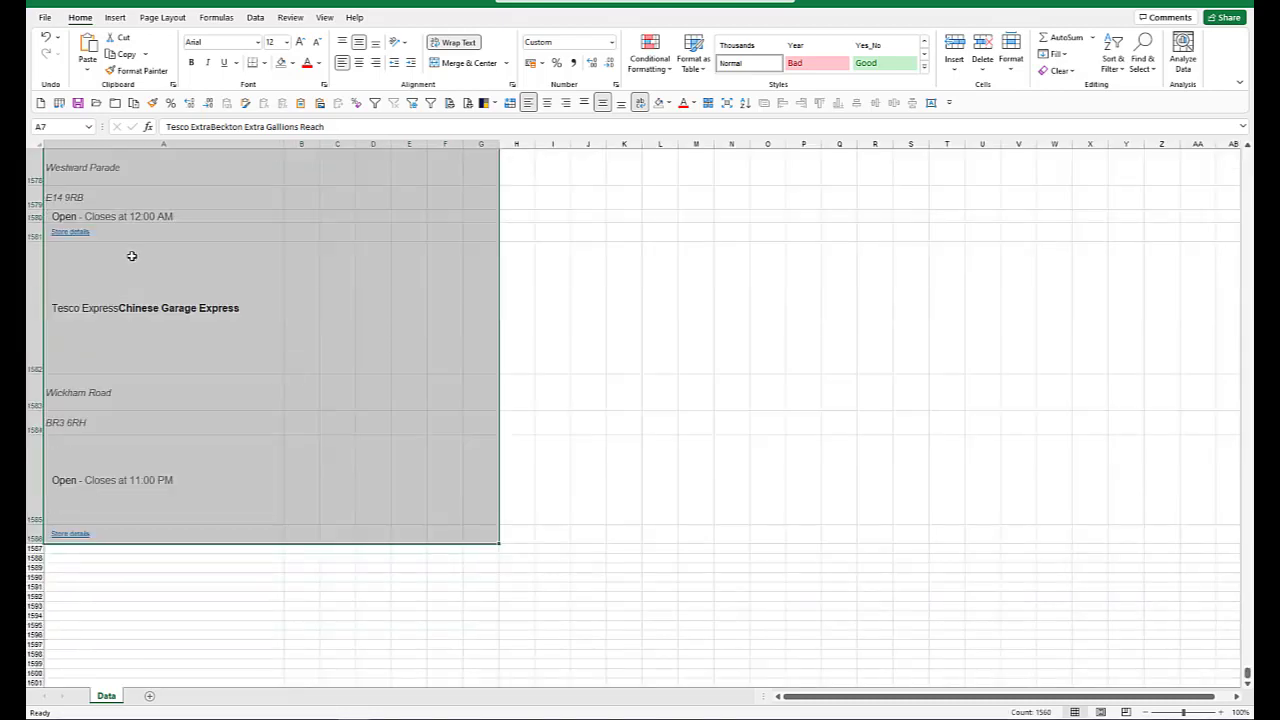
left_click(1011, 58)
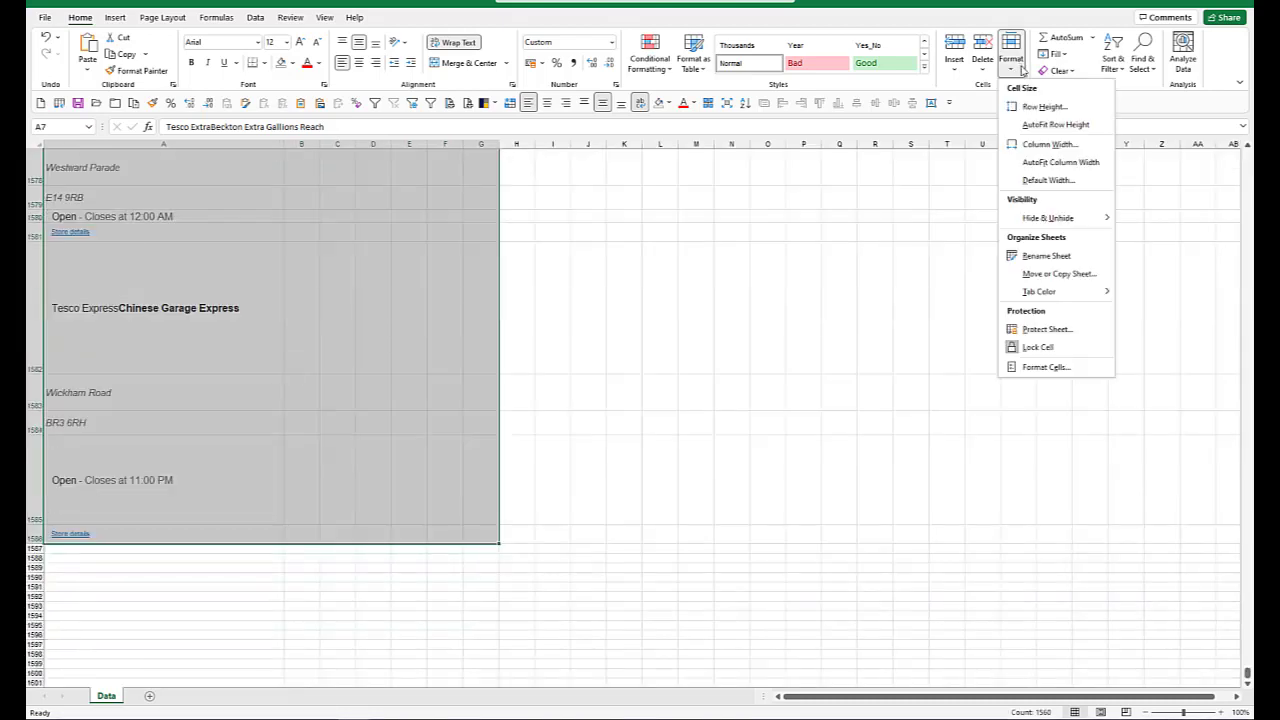
left_click(1044, 106)
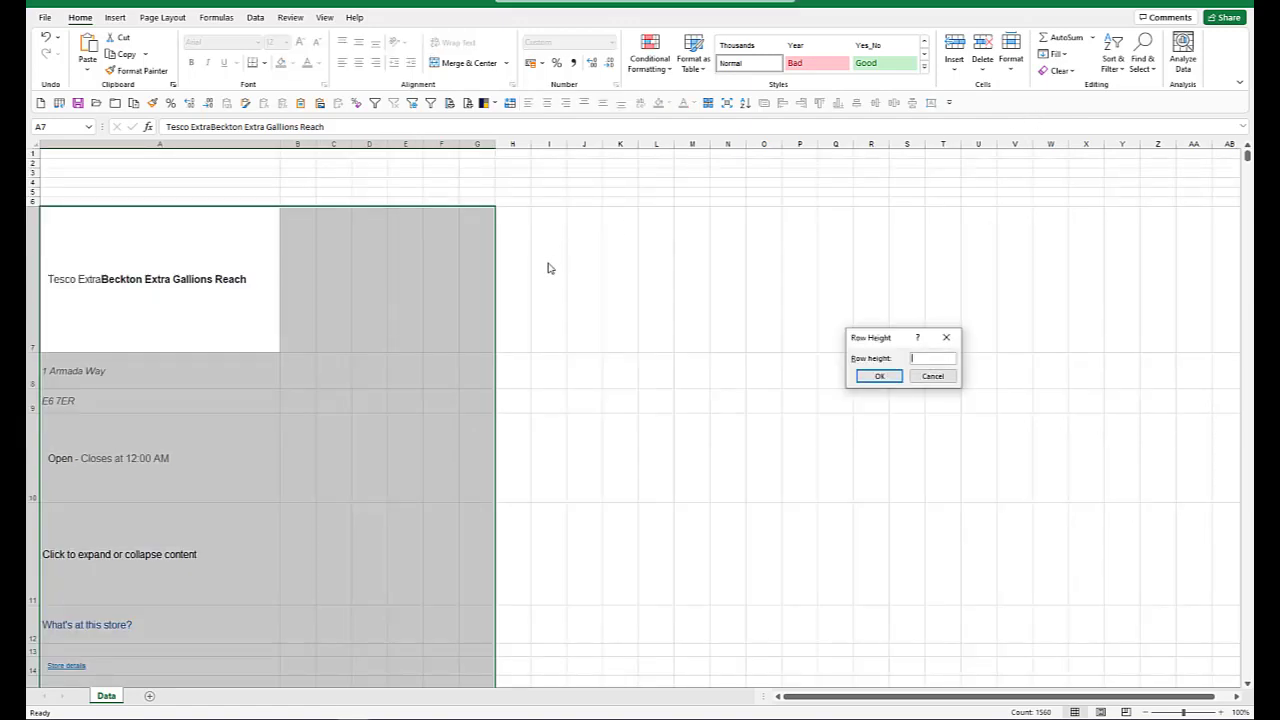
type("12")
key("Return")
Step: Enter the column header Details in A6, above the store listings
left_click(153, 200)
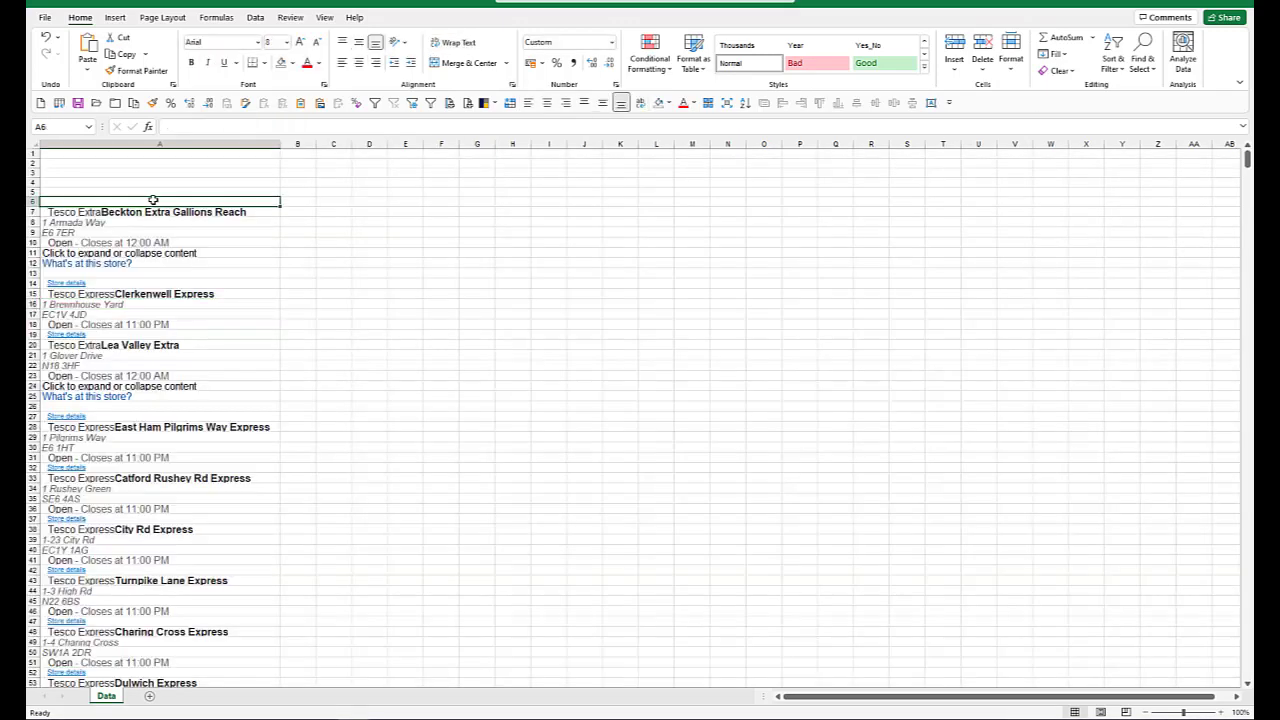
type("Details")
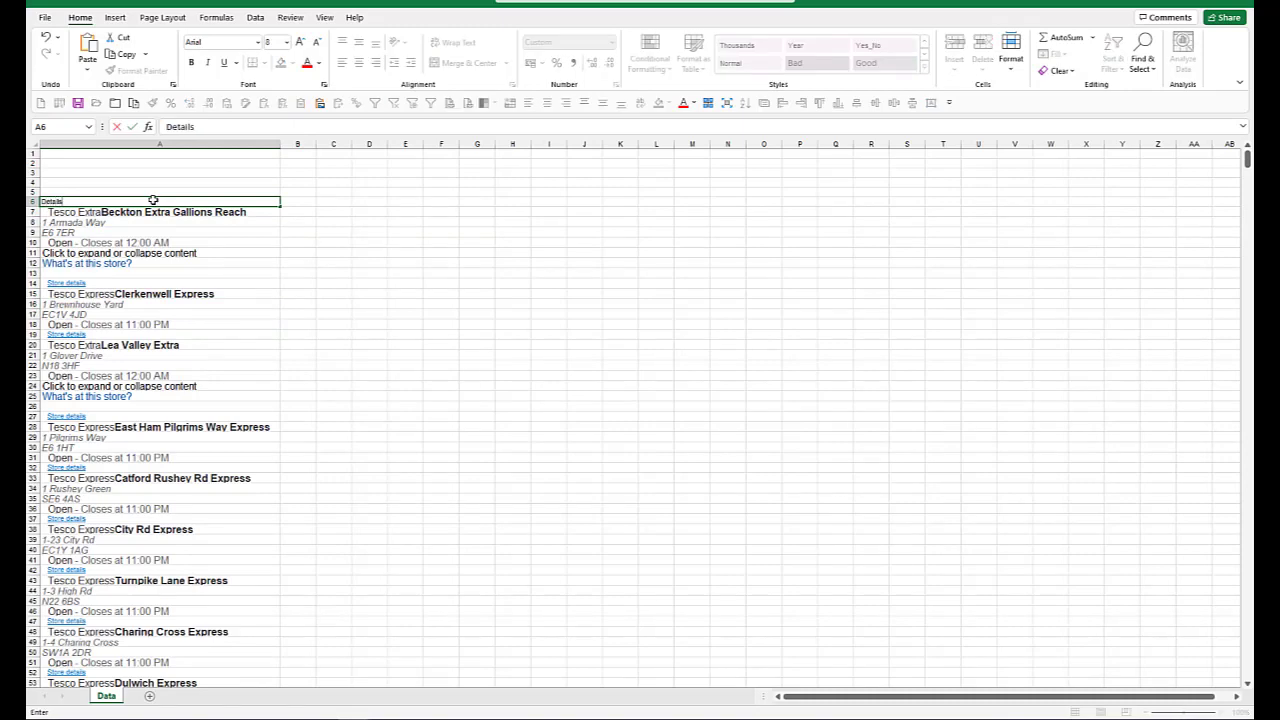
key("ctrl+Return")
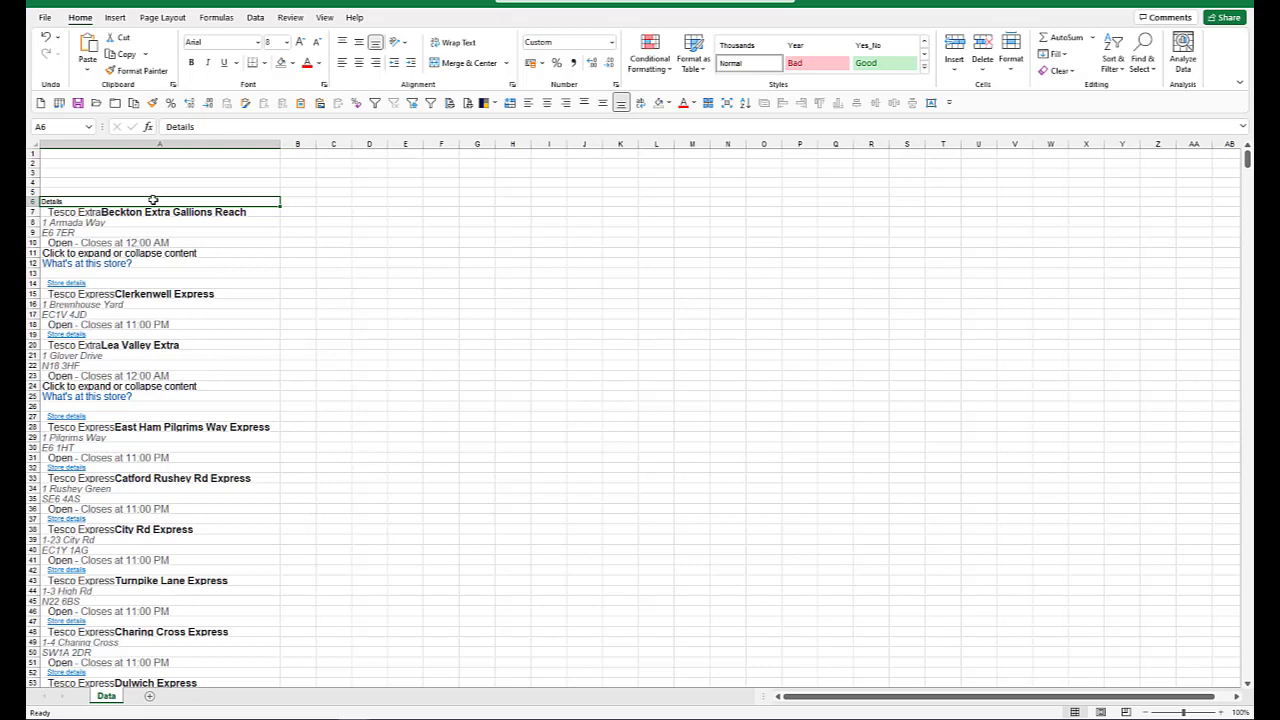
Step: Select the list in column A from the Details header to the last row of data and turn on filtering
key("shift+End")
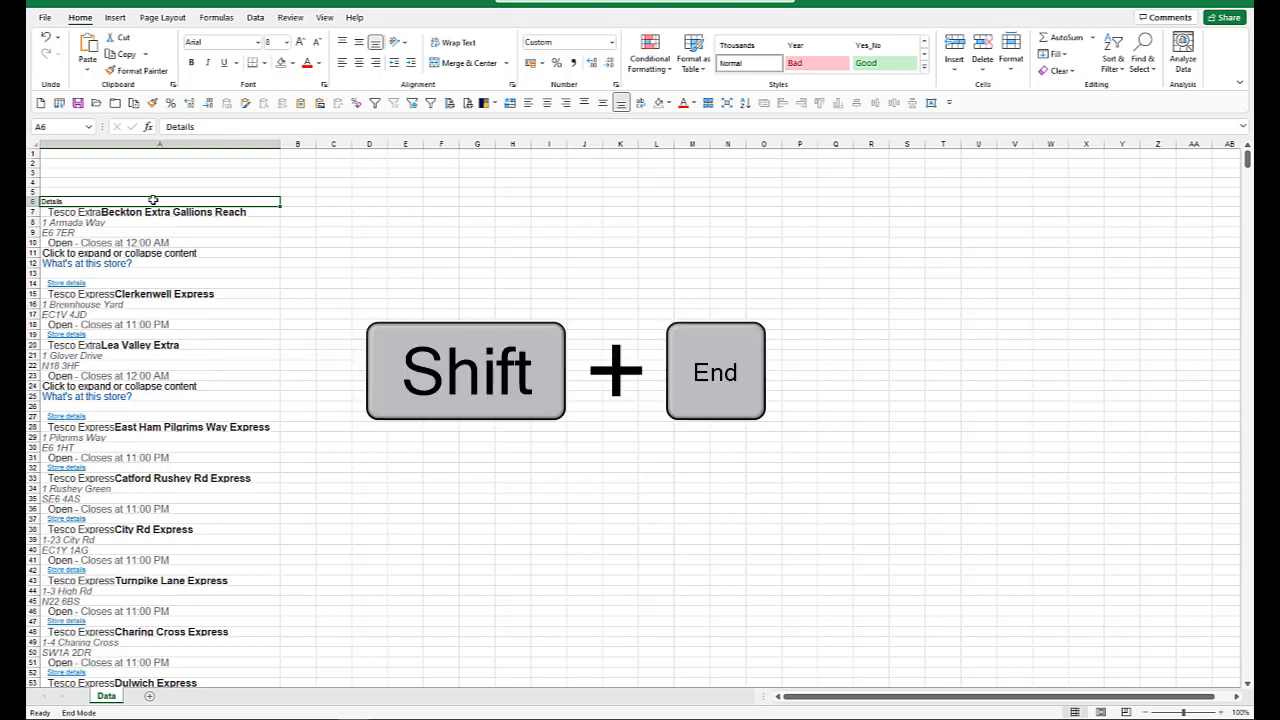
key("shift+Home")
key("shift+Left")
key("shift+Left")
key("shift+Left")
key("shift+Left")
key("shift+Left")
key("shift+Left")
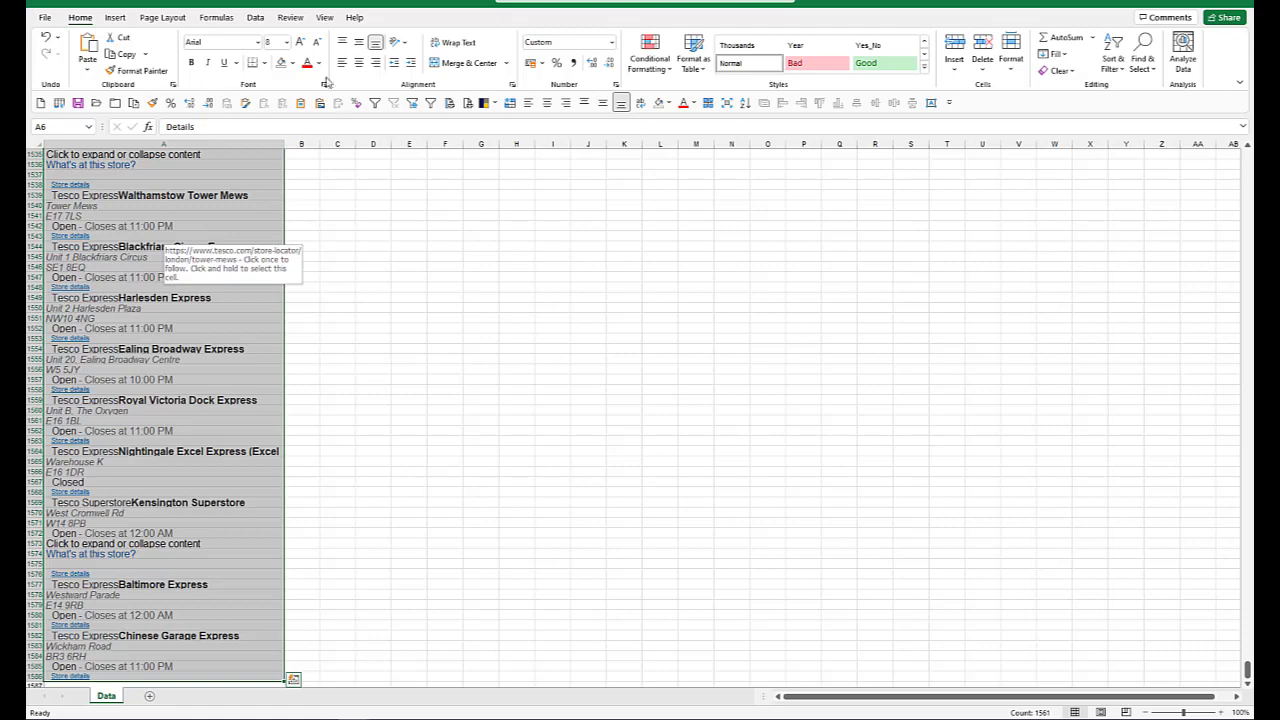
left_click(256, 18)
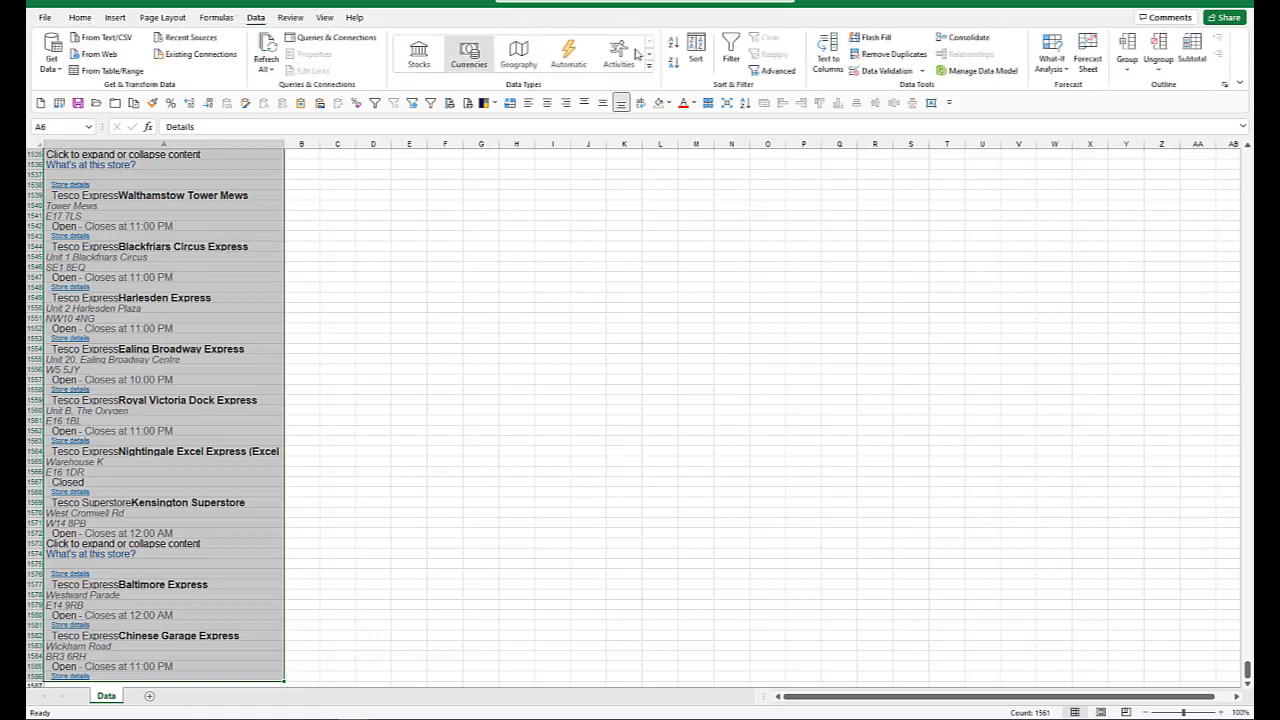
left_click(733, 47)
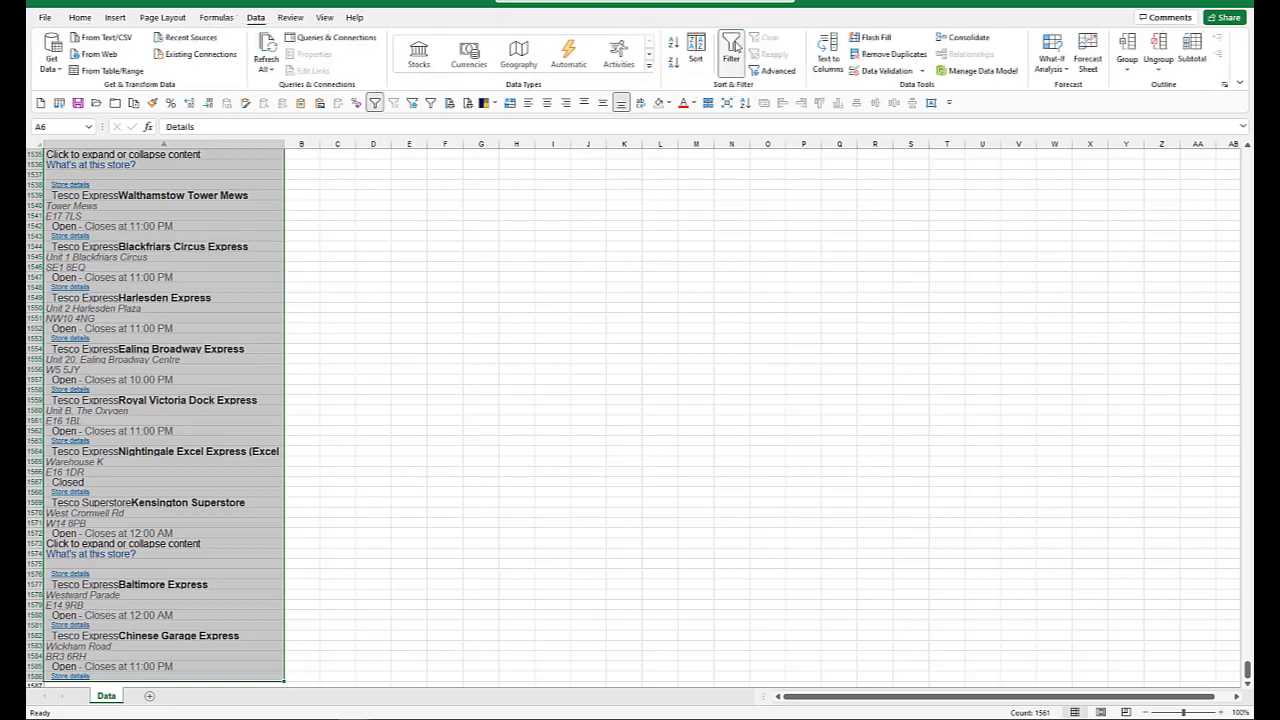
left_click(511, 212)
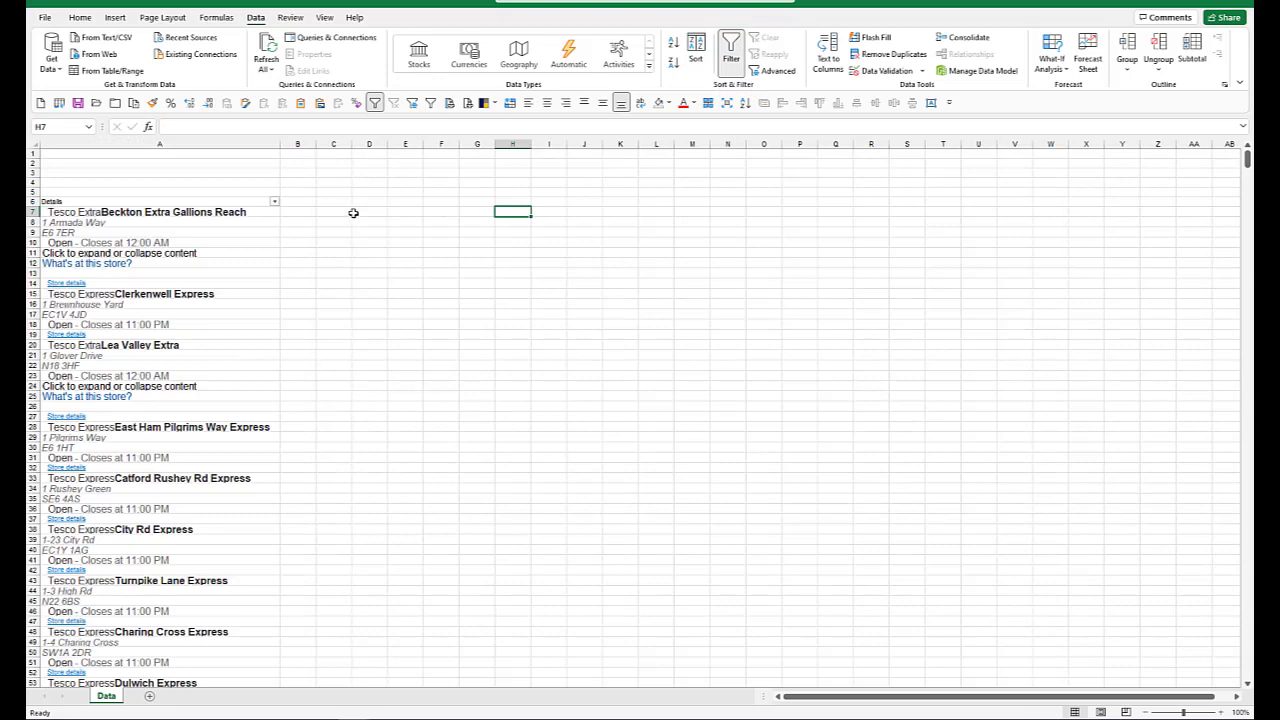
left_click(248, 244)
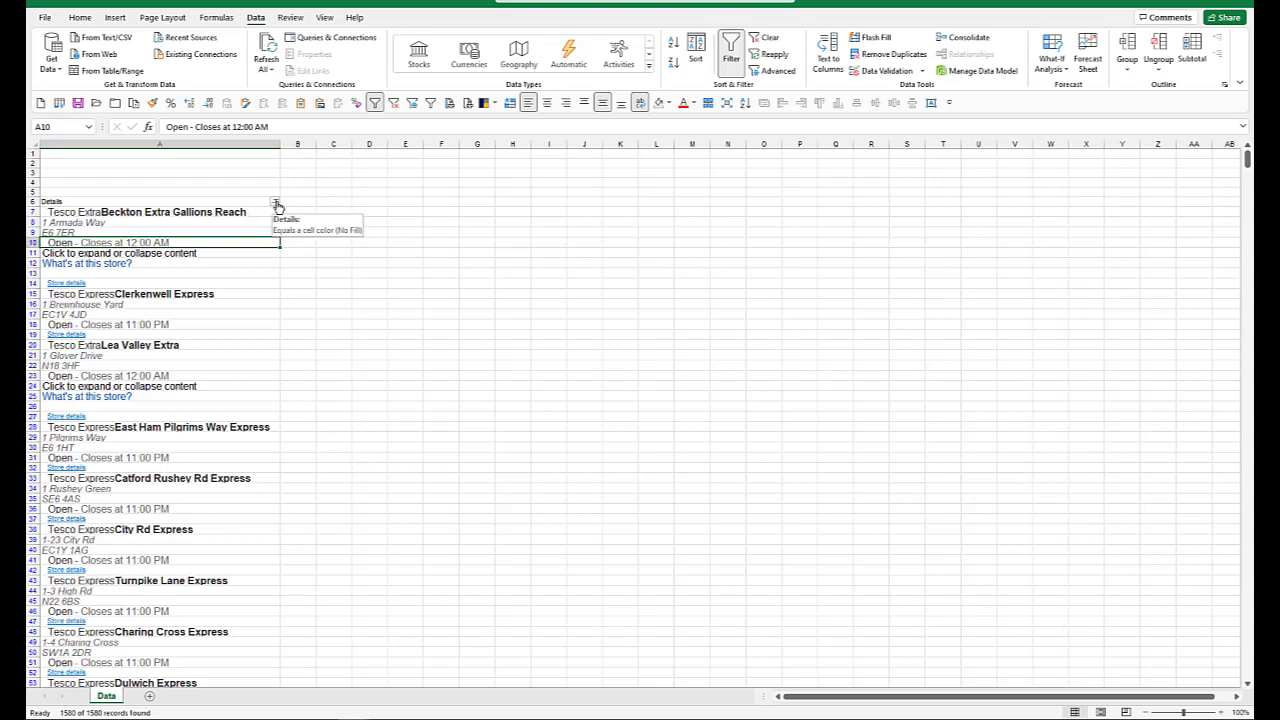
Step: Filter the Details column for entries containing "open", delete all the matching rows and clear the filter
left_click(275, 202)
left_click(155, 337)
type("open")
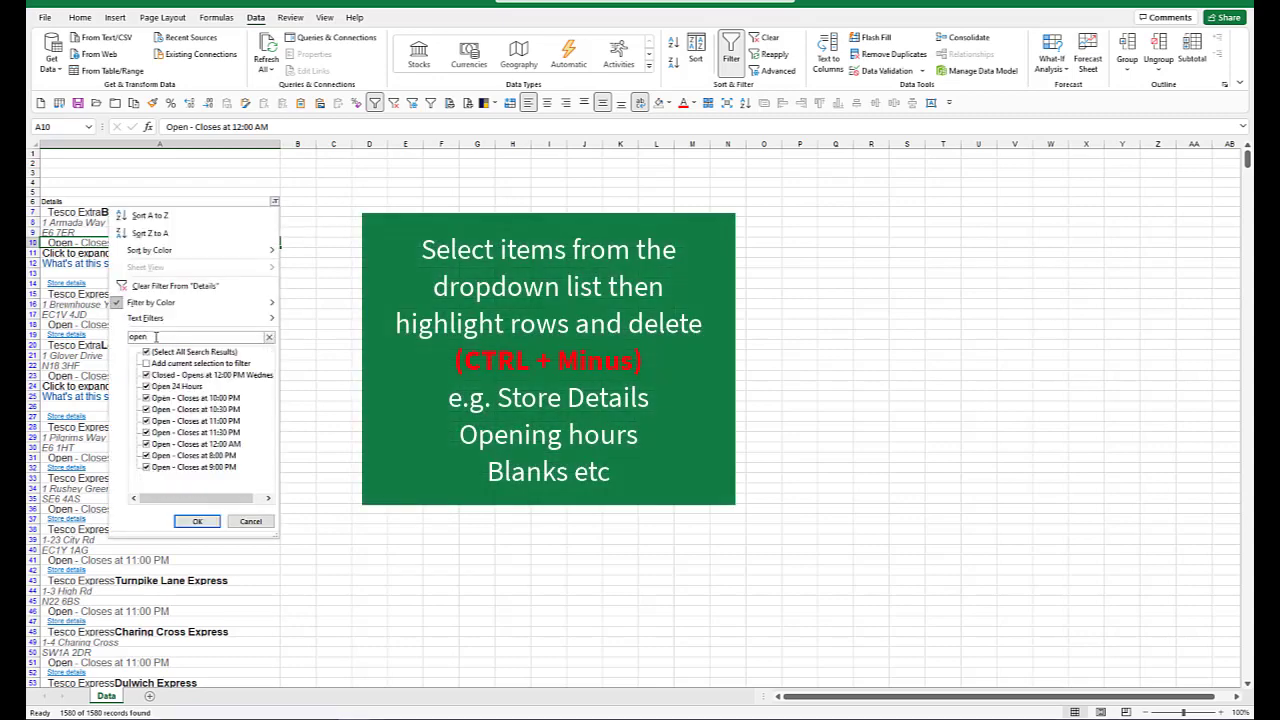
left_click(197, 521)
left_click(37, 213)
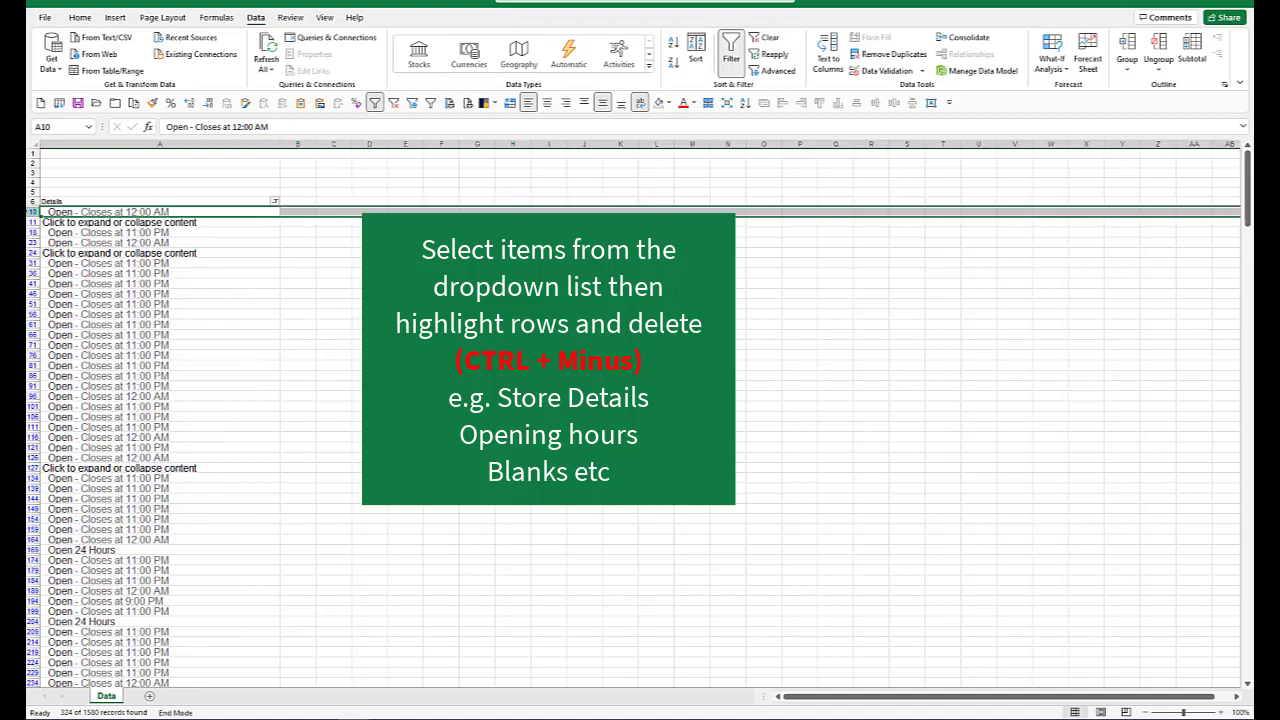
key("ctrl+shift+Down")
key("ctrl+minus")
left_click(275, 202)
left_click(178, 288)
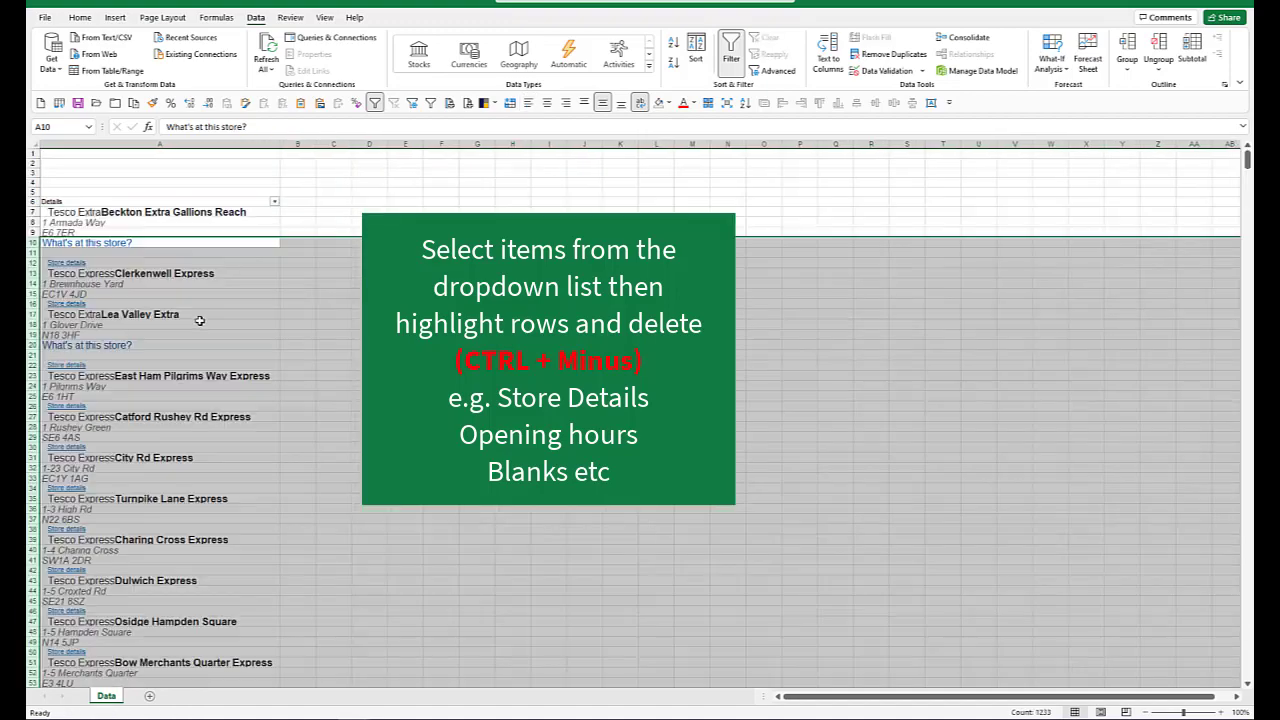
Step: Filter the Details column to the "Store details" entries and delete all the matching rows
left_click(275, 202)
left_click(155, 337)
type("store d")
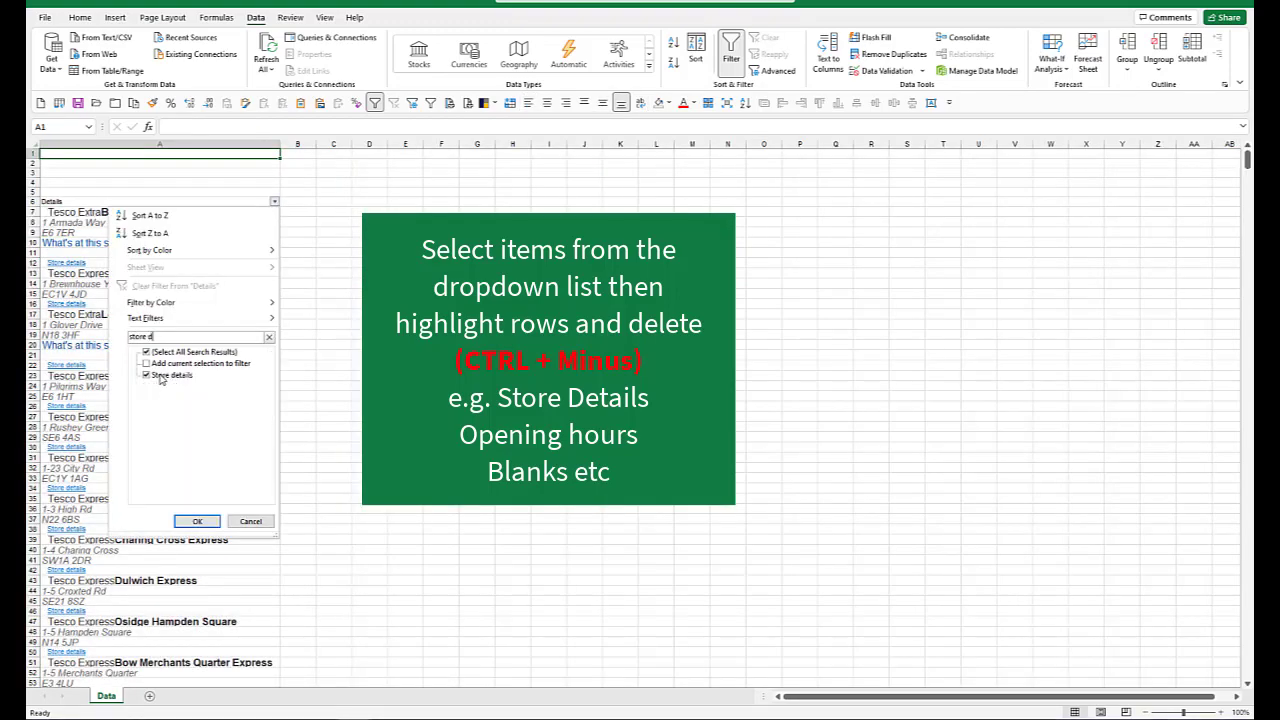
left_click(197, 518)
left_click(32, 211)
key("ctrl+shift+Down")
key("ctrl+minus")
Step: Filter the Details column to blank entries, delete those rows and clear the filter
left_click(275, 202)
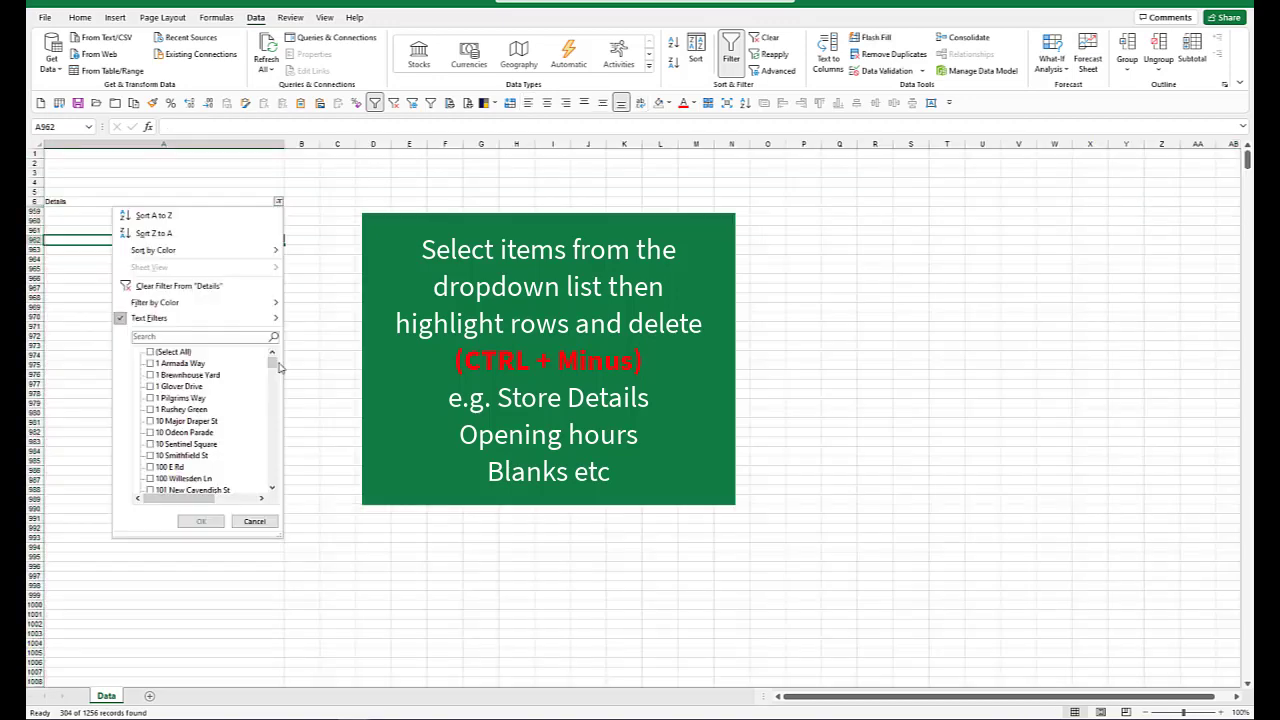
scroll(168, 482, "down", 10)
left_click(168, 480)
left_click(201, 521)
key("ctrl+minus")
left_click(134, 308)
left_click(178, 287)
Step: Filter the list by the value of the "What's at this store?" cell, delete the matching rows and clear the filter
right_click(144, 241)
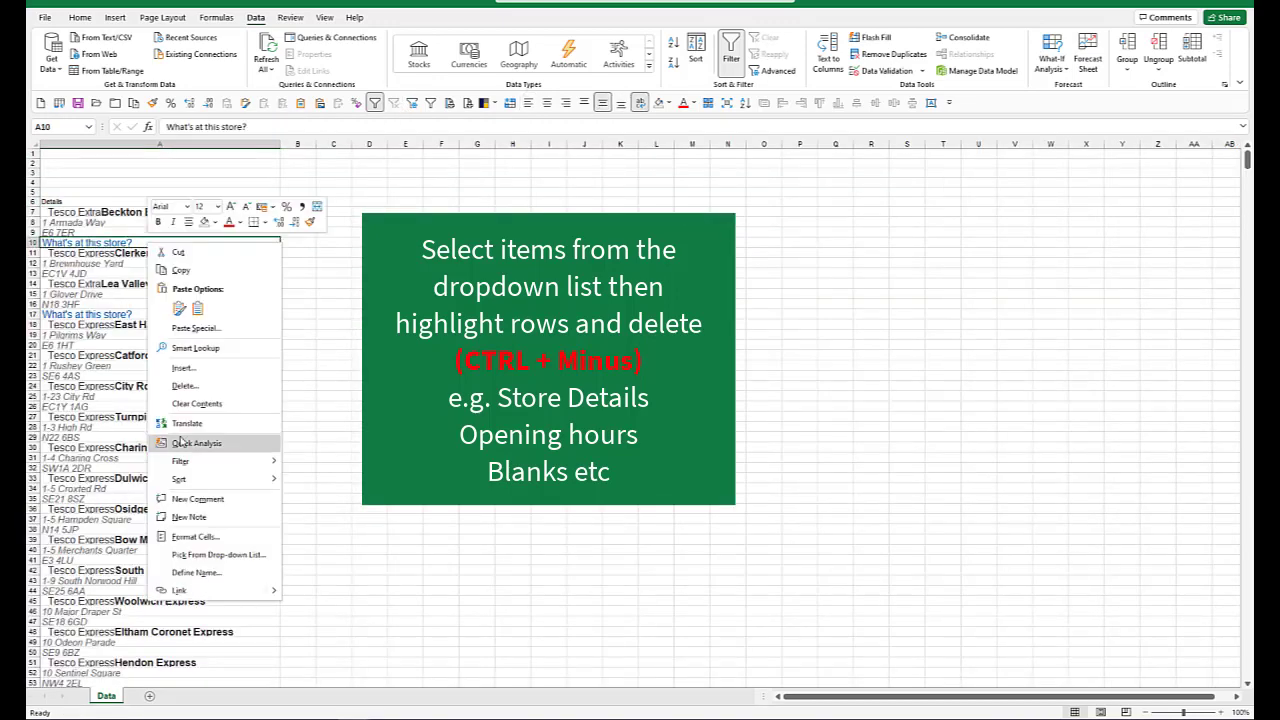
mouse_move(182, 459)
left_click(370, 501)
left_click_drag(33, 212, 35, 407)
key("ctrl+minus")
key("ctrl+shift+l")
Step: Reset the Details list in column A to plain, uniform text formatting without bold, italics or indents
left_click(238, 240)
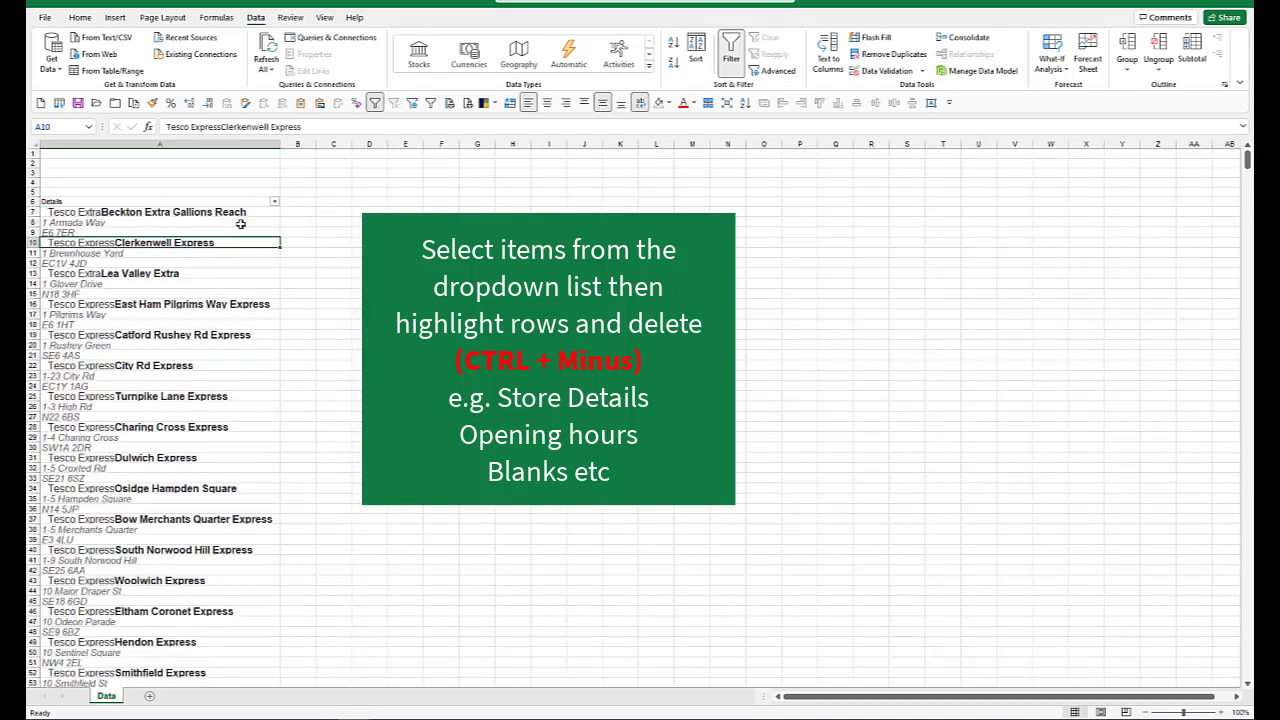
left_click(207, 209)
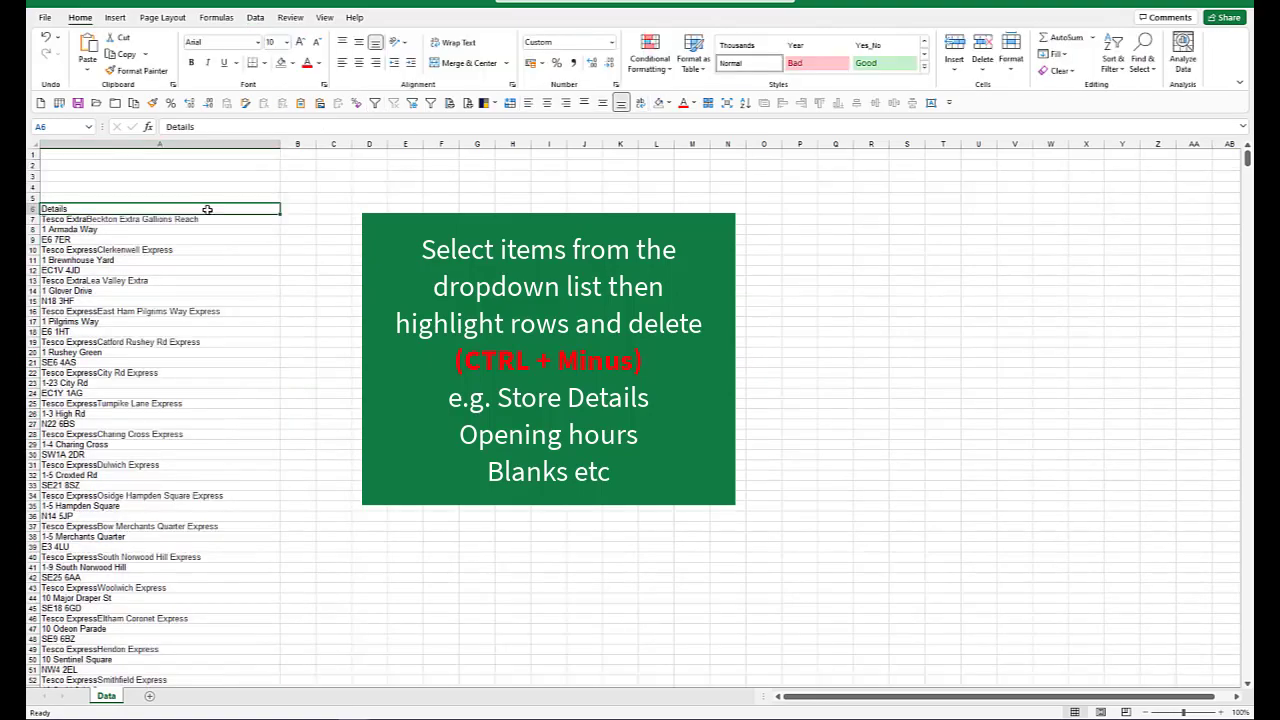
key("ctrl+space")
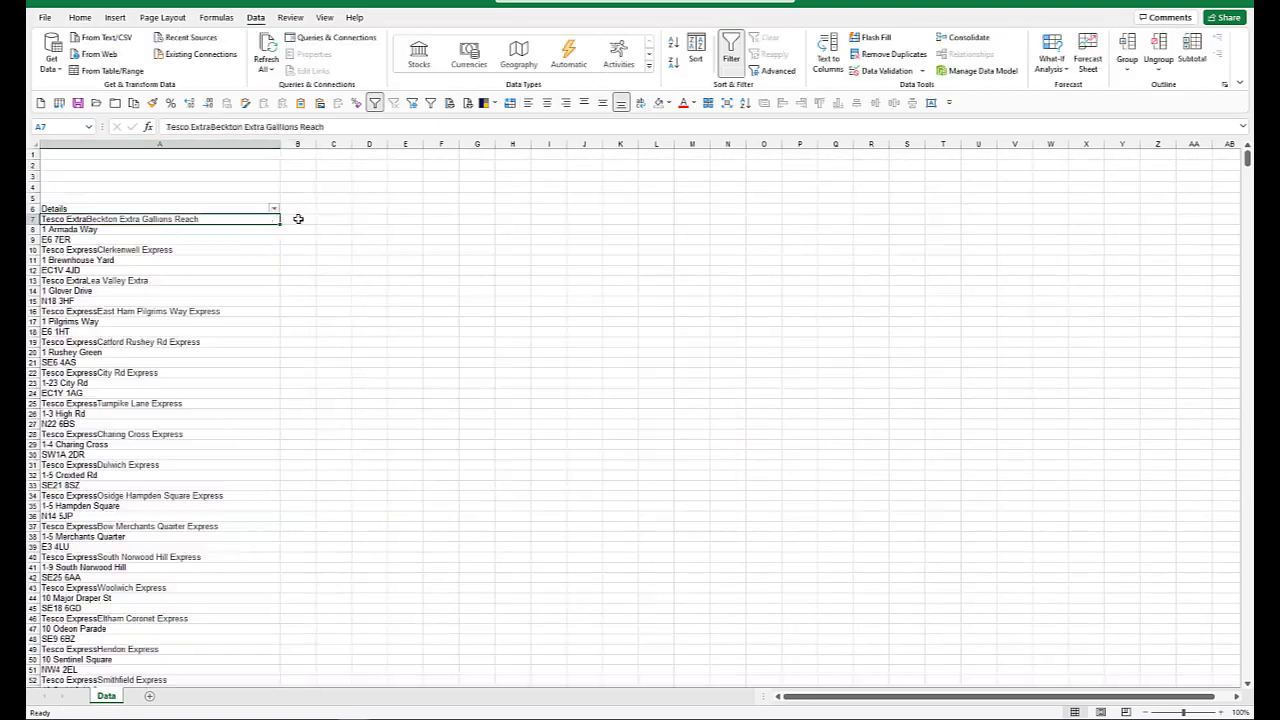
Step: Enter the column headers Name, Address and Postcode in B6, C6 and D6
left_click(300, 209)
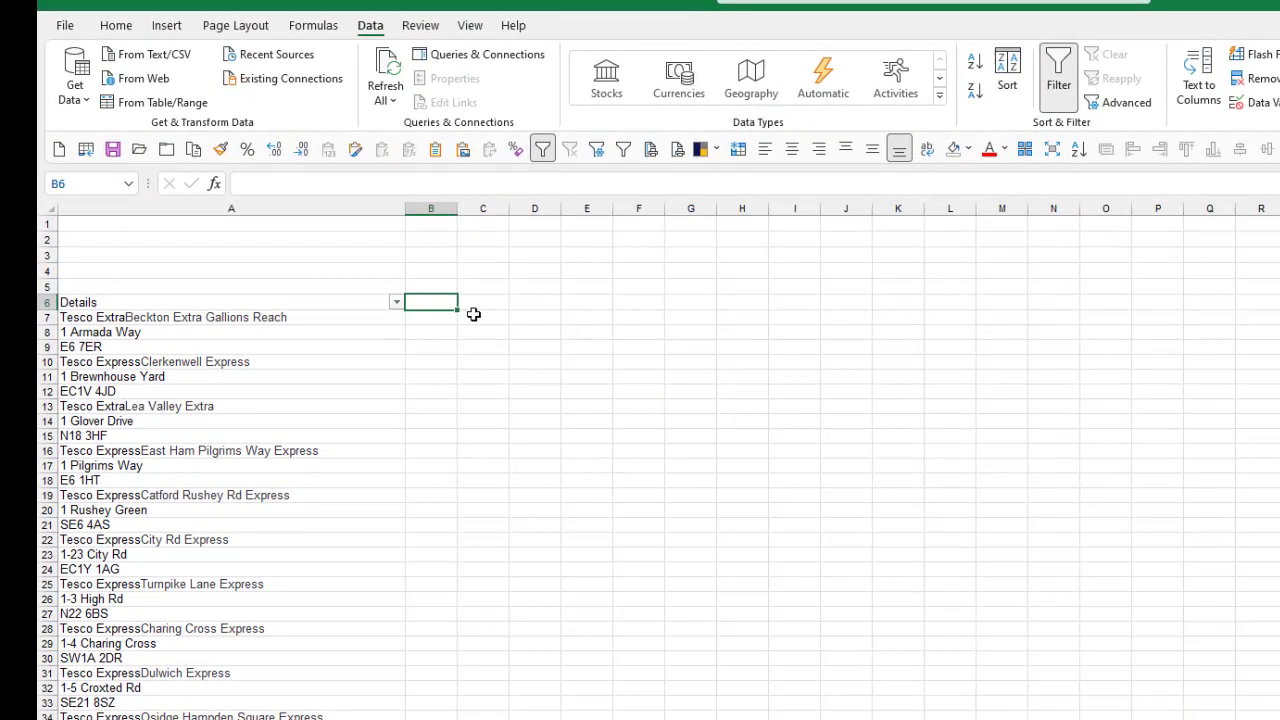
type("N")
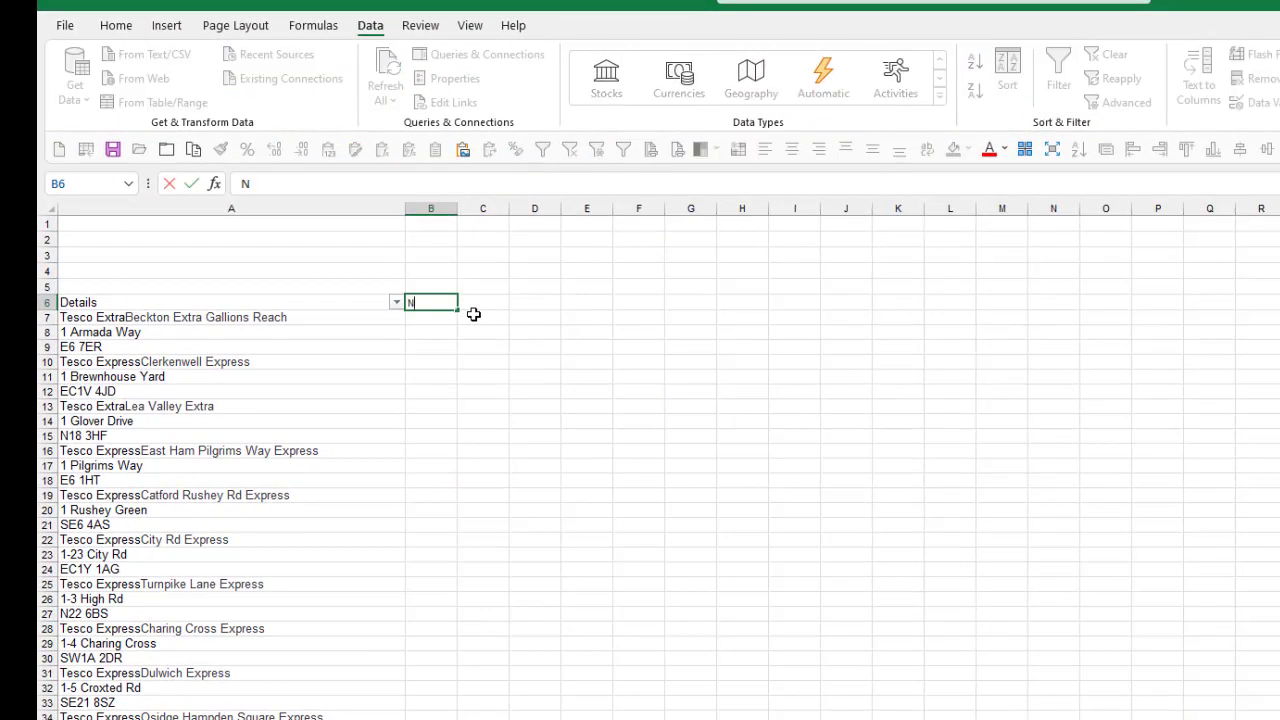
type("ame")
key("Tab")
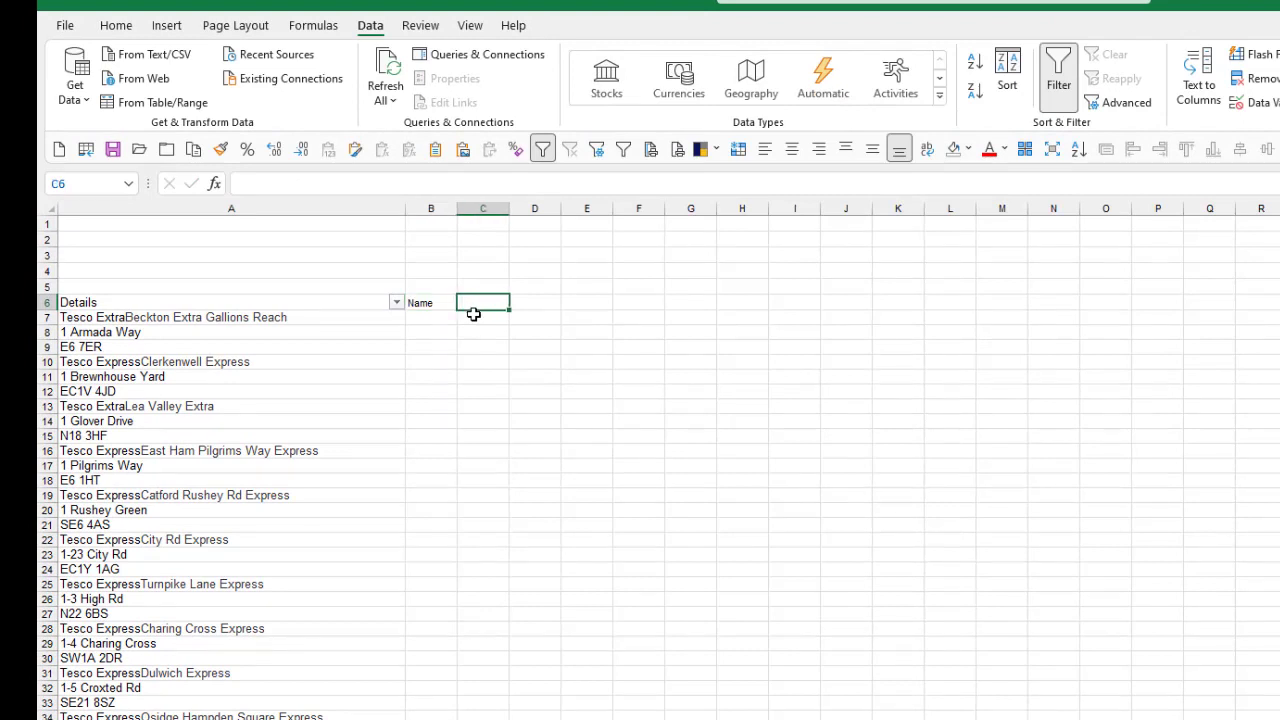
type("Ad")
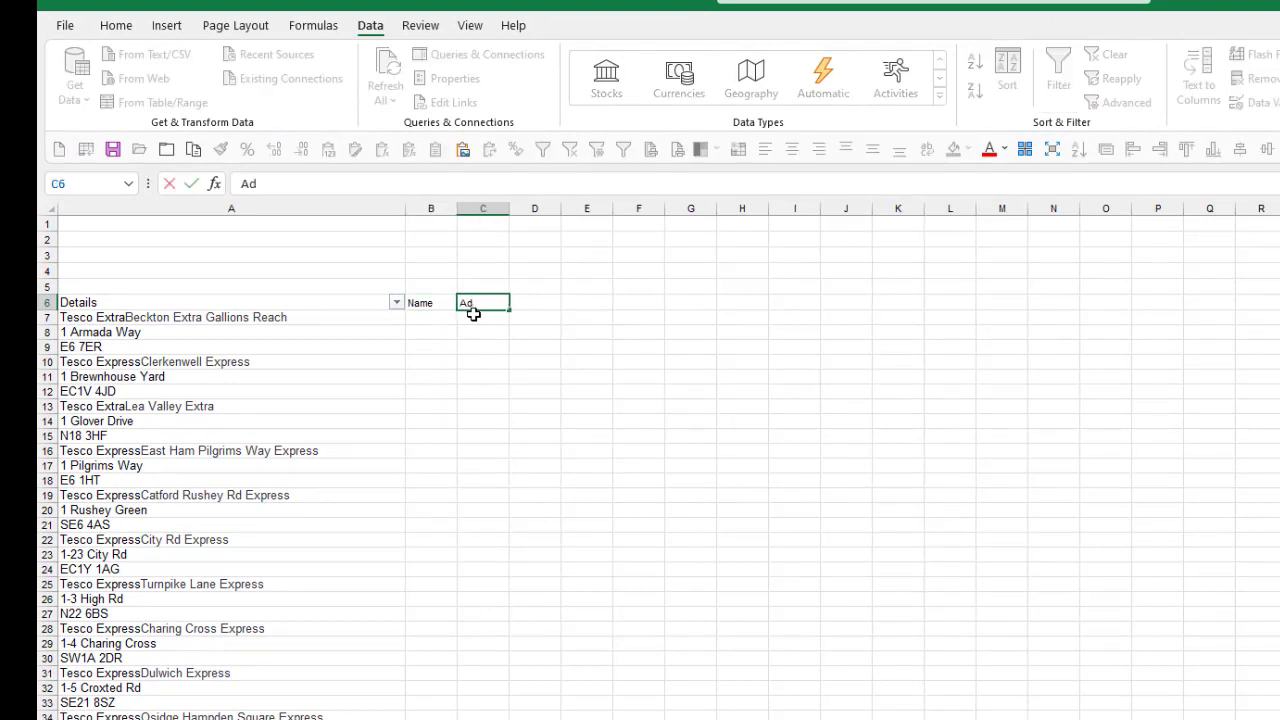
type("dress")
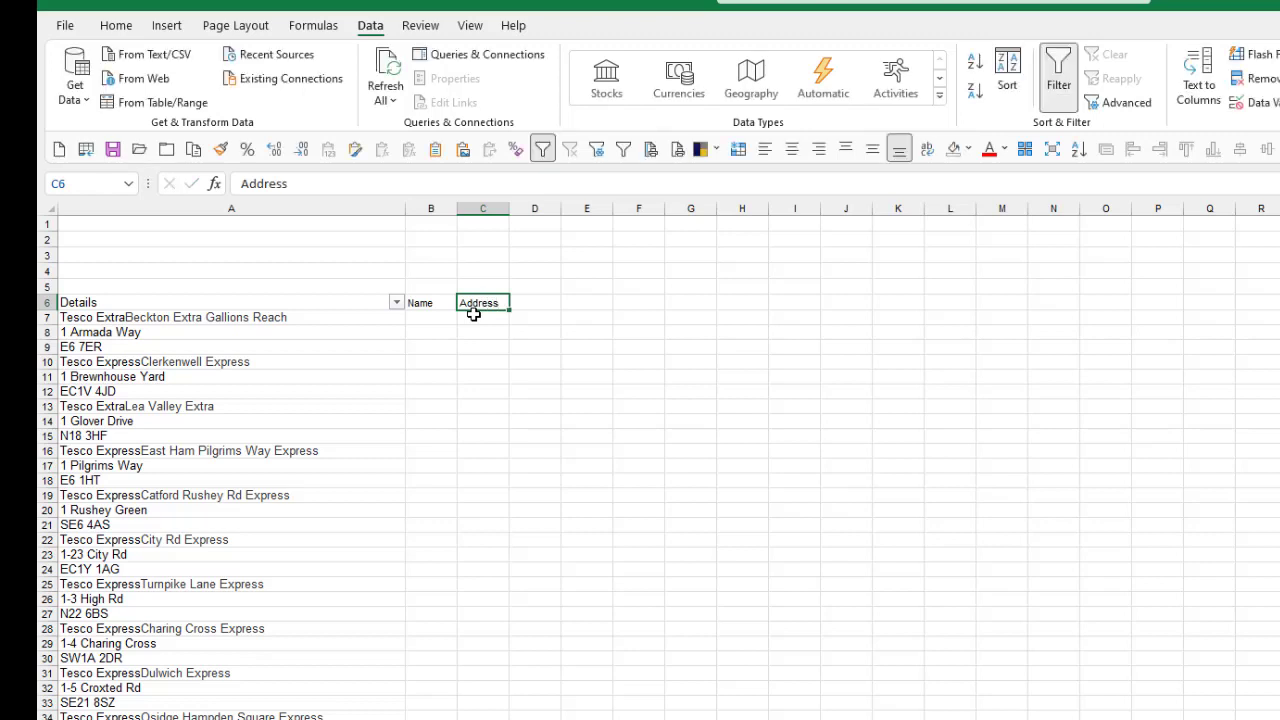
key("Tab")
type("Po")
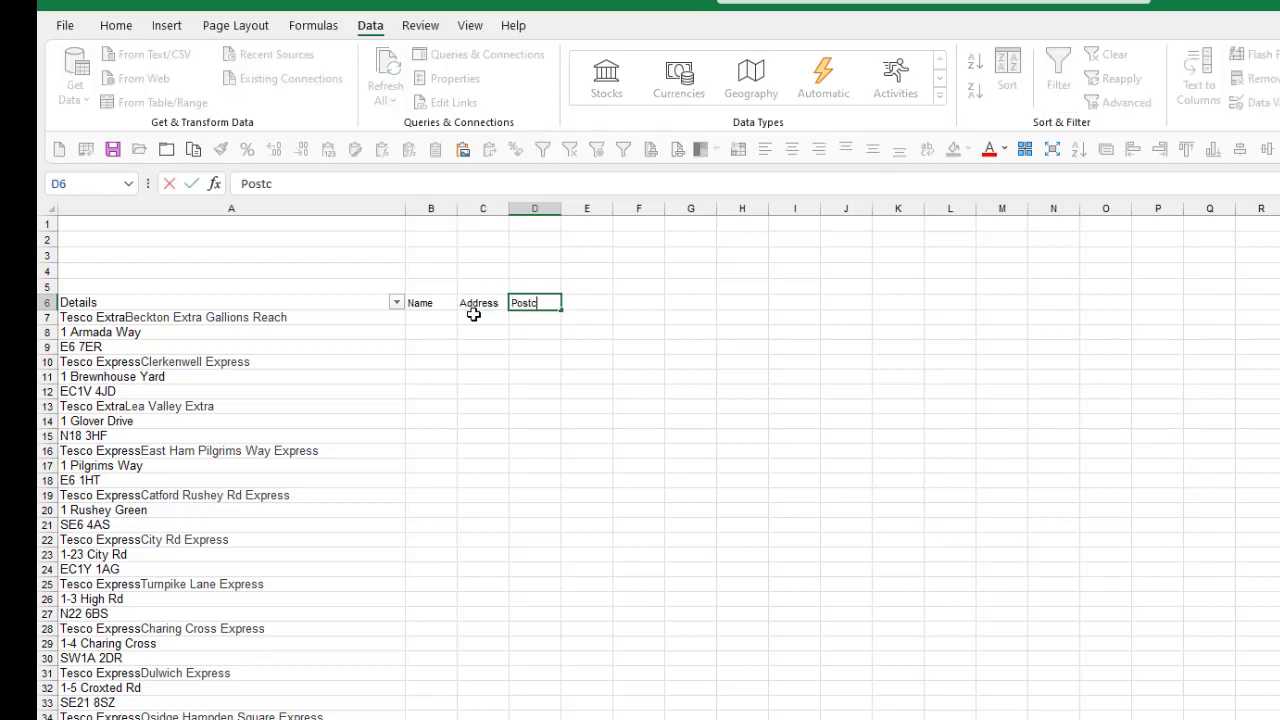
type("stcode")
left_click(474, 308)
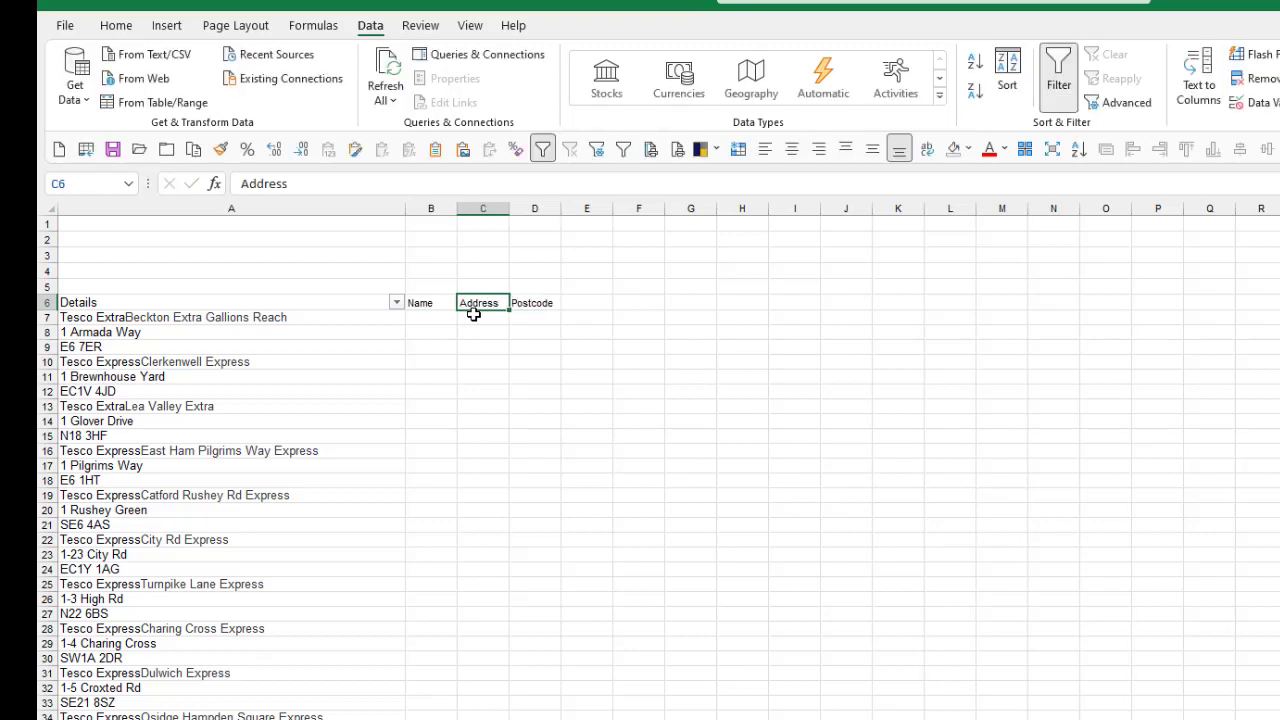
Step: Enter the formula =A7 in B7 to bring the first store's name into the Name column
key("Left")
key("Down")
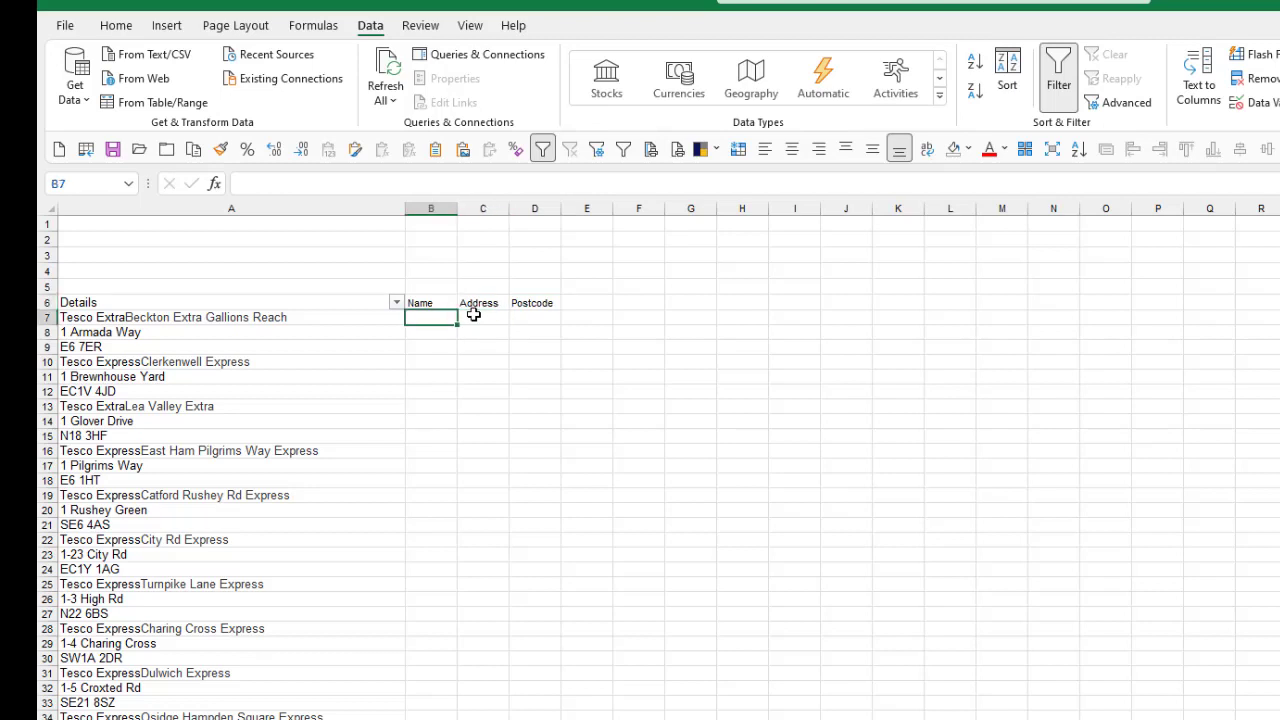
type("=")
key("Left")
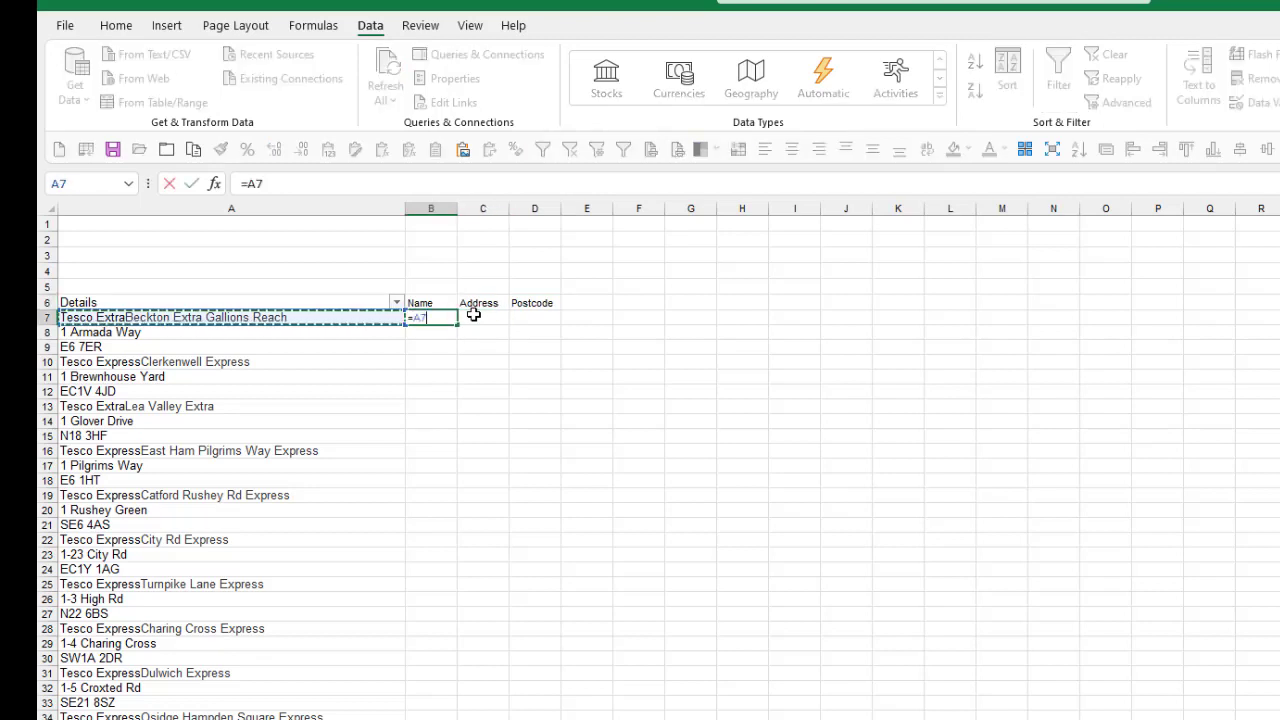
key("ctrl+Return")
Step: Enter the formula =A8 in C8 to bring the first store's address into the Address column, and move to D9
key("Down")
key("Right")
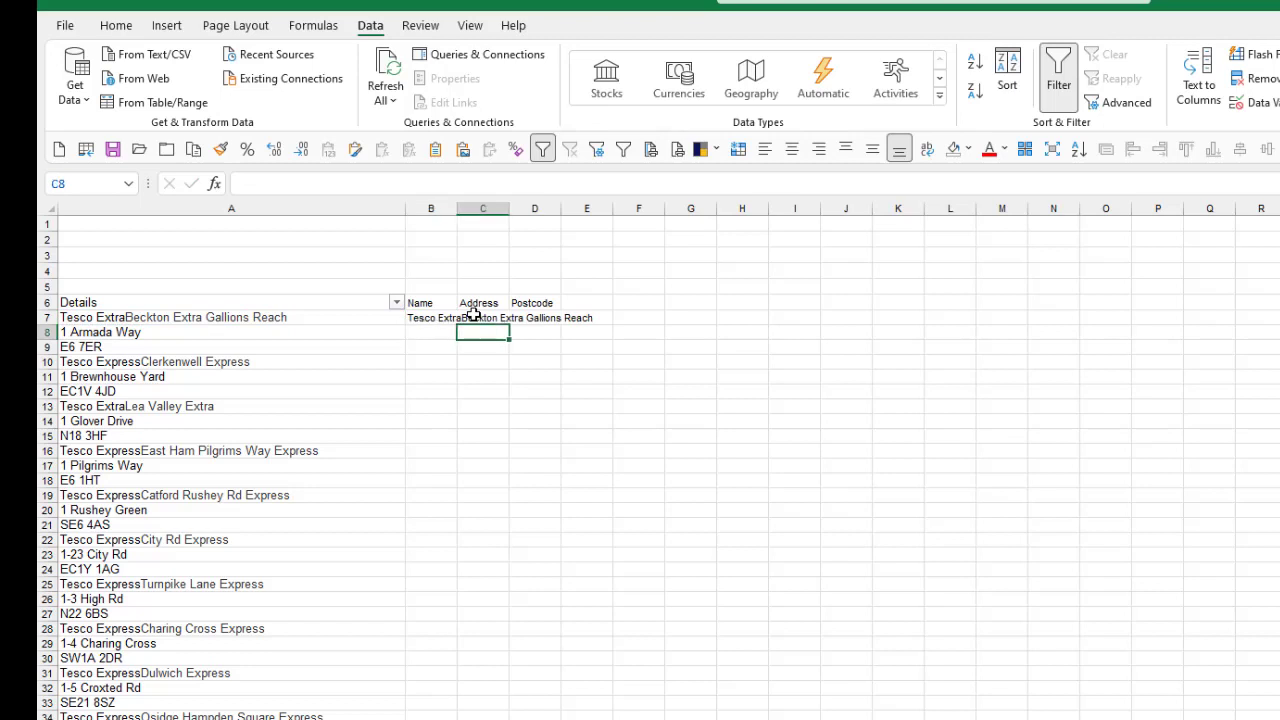
type("=")
key("Left")
key("Left")
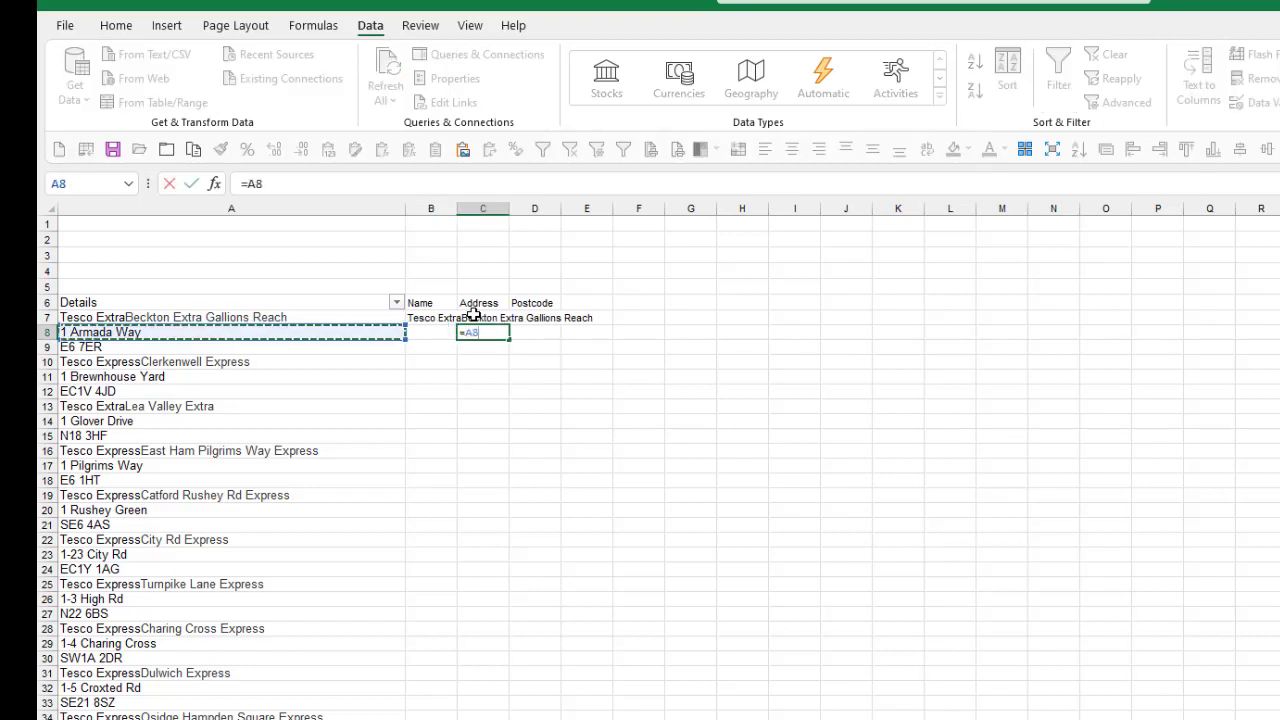
key("ctrl+Return")
key("Down")
key("Right")
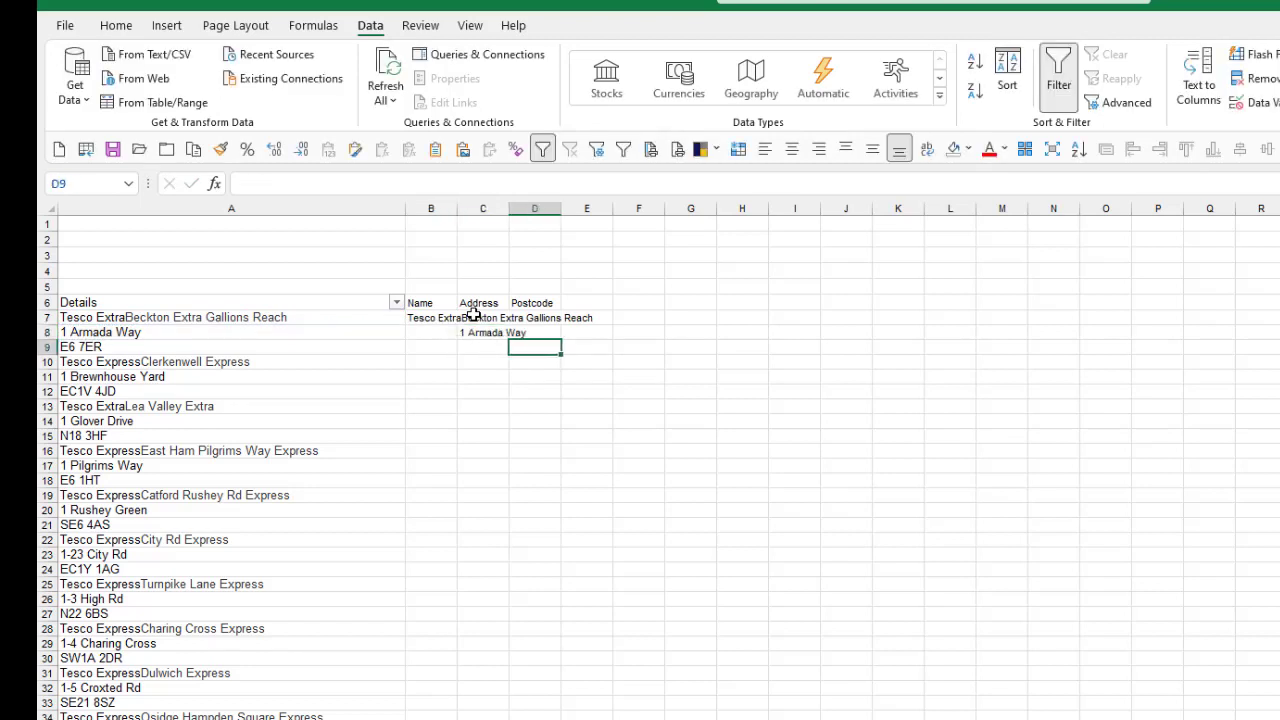
Step: Enter the formula =A9 in D9 to bring the first store's postcode into the Postcode column
type("=")
key("Left")
key("Left")
key("Left")
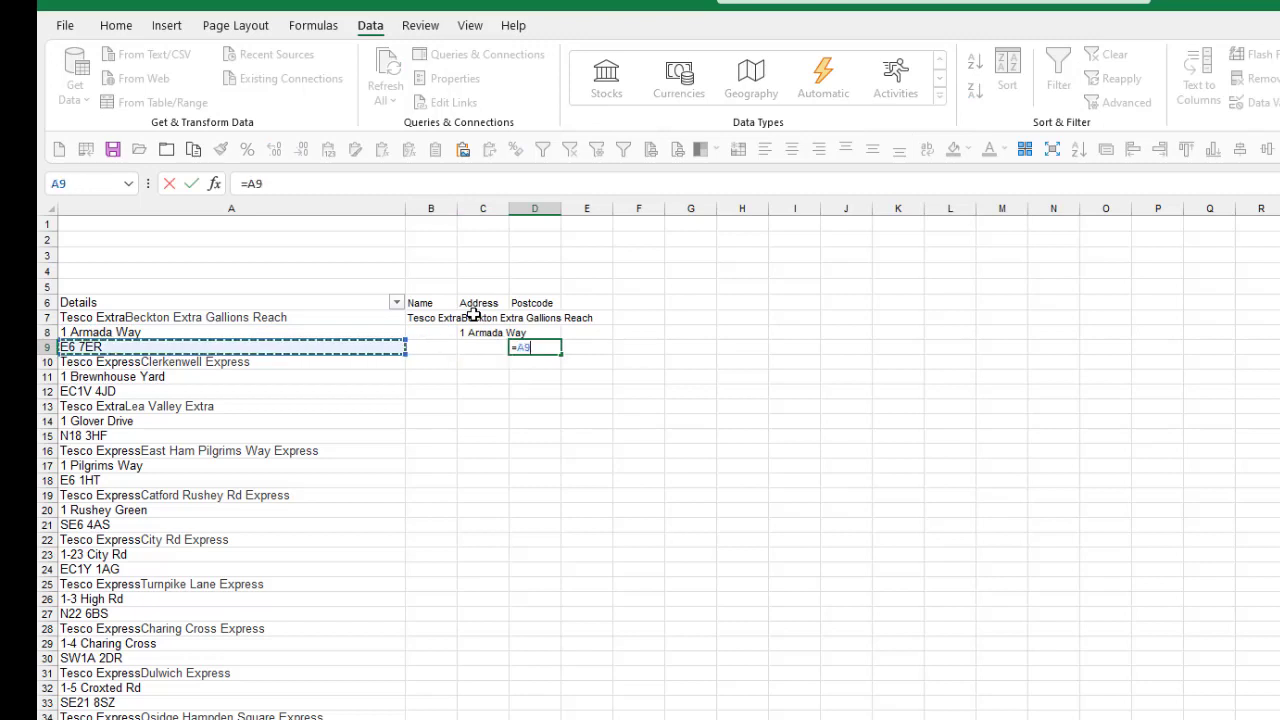
key("ctrl+Return")
Step: Auto-fit the widths of columns B to D to the first store's details
left_click_drag(430, 208, 552, 222)
double_click(561, 208)
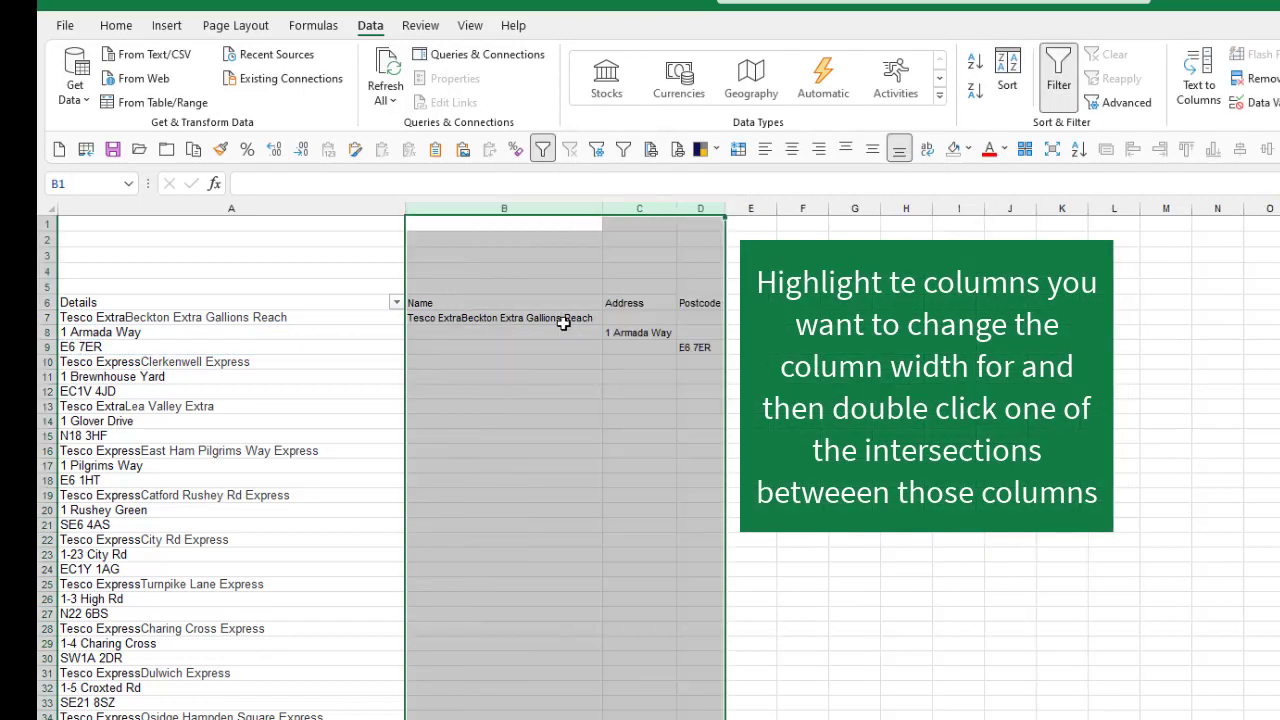
left_click(576, 344)
Step: Fill the B7:D9 formula pattern down to row 918, check the end of the list and return to A1
left_click_drag(552, 318, 695, 347)
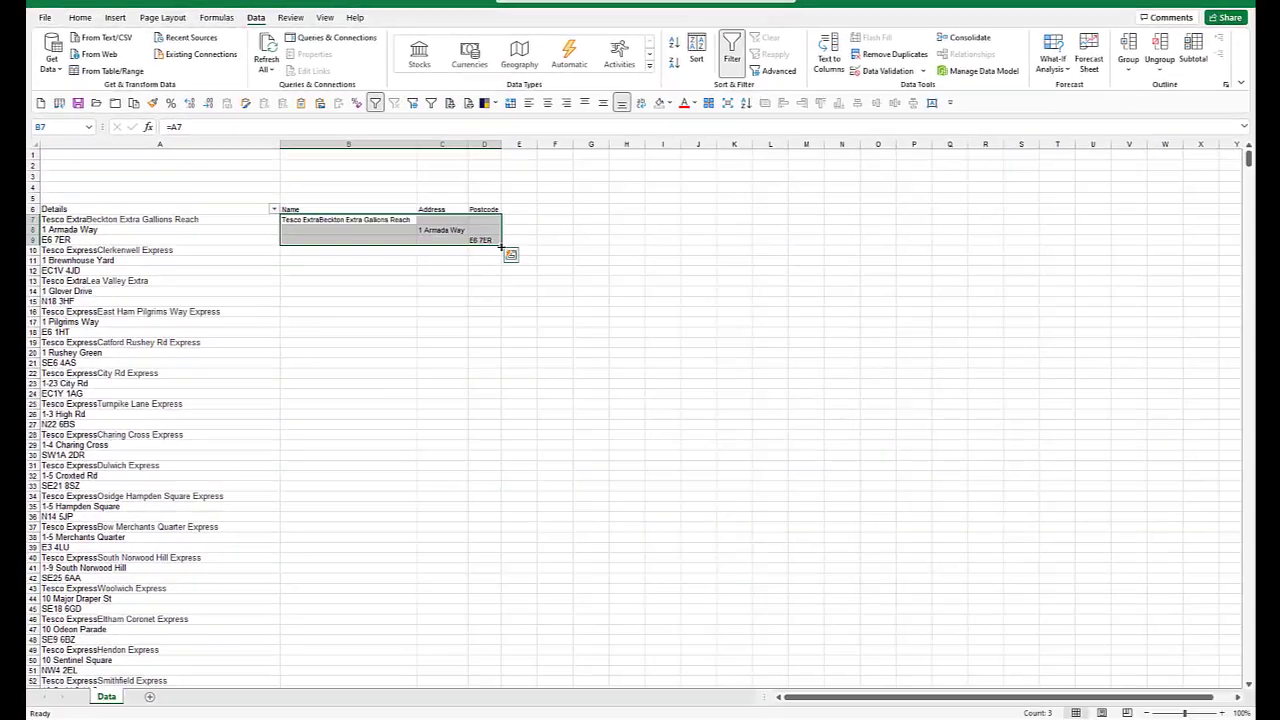
left_click_drag(501, 246, 472, 609)
left_click(393, 492)
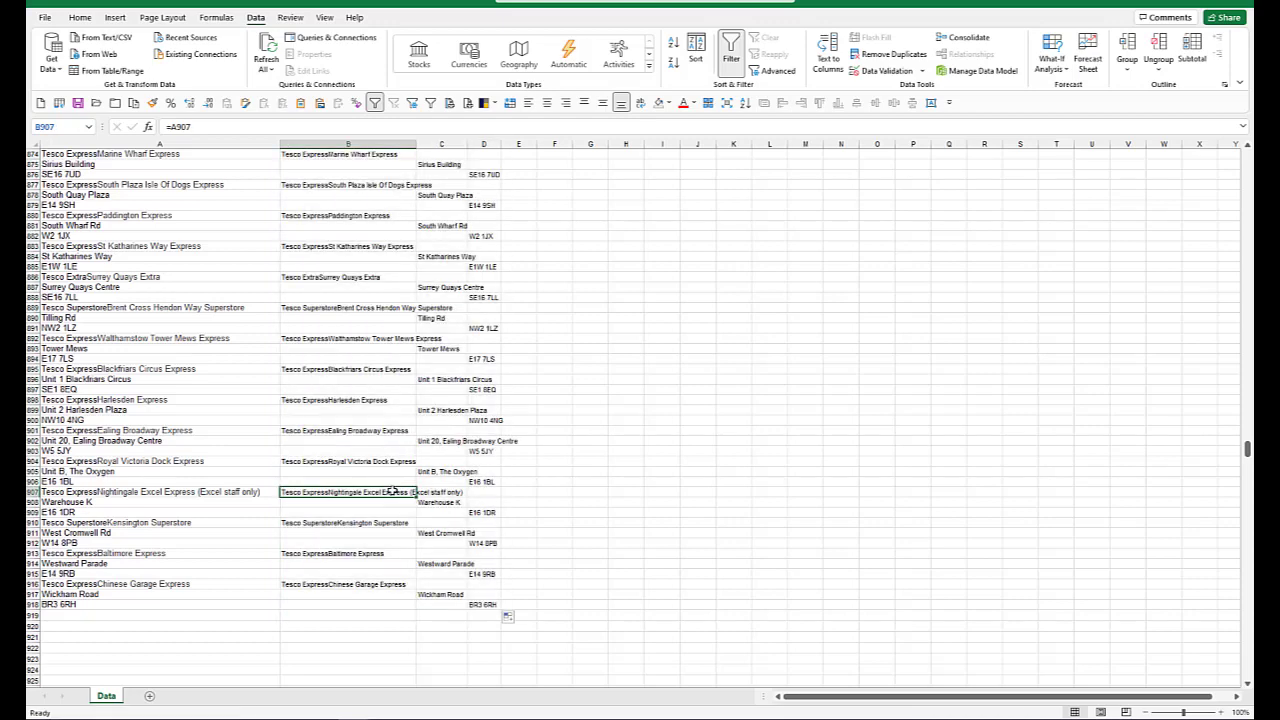
scroll(393, 492, "up", 5)
key("ctrl+Home")
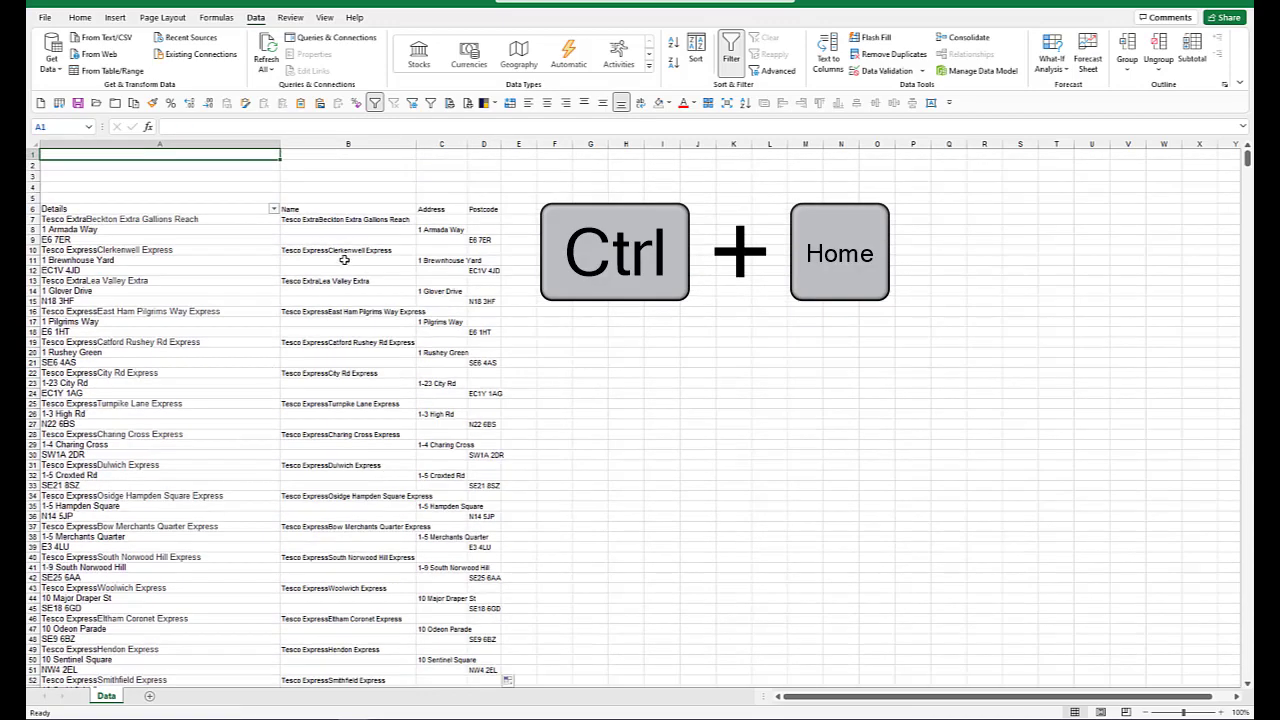
Step: Copy the formulas in B7:D918 and paste them back in place as values only
left_click(354, 242)
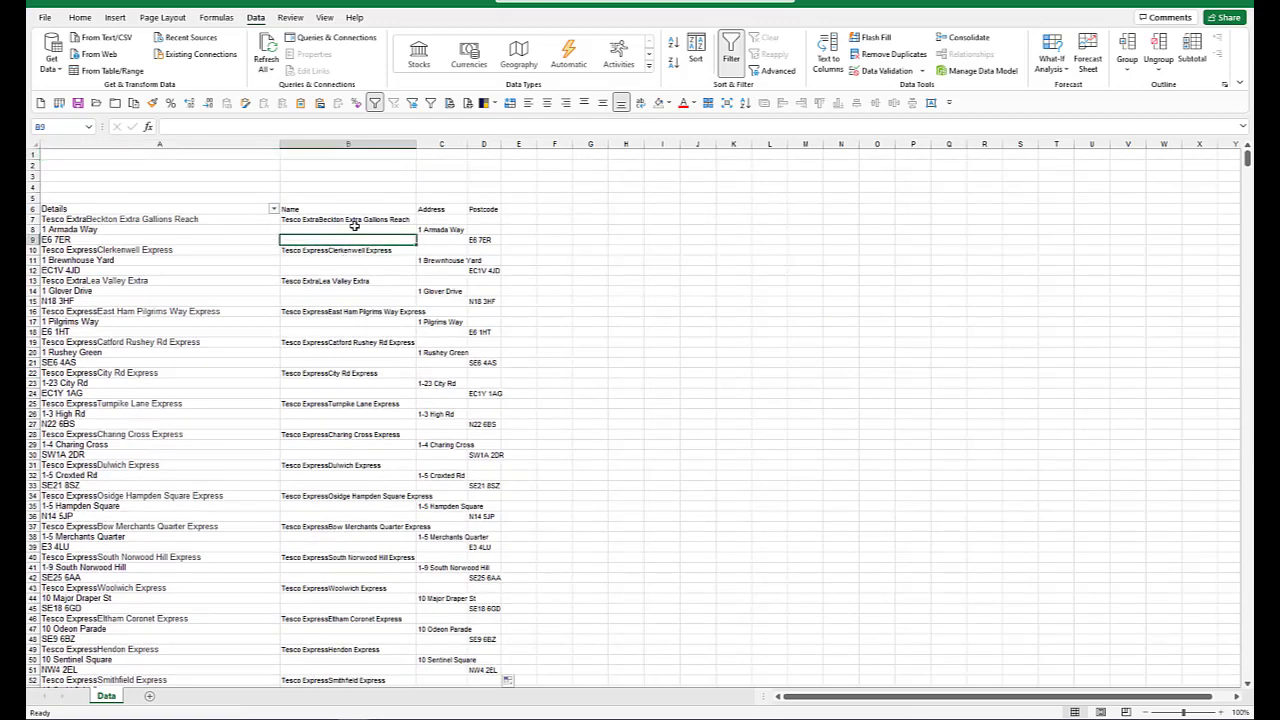
left_click(354, 220)
key("ctrl+shift+End")
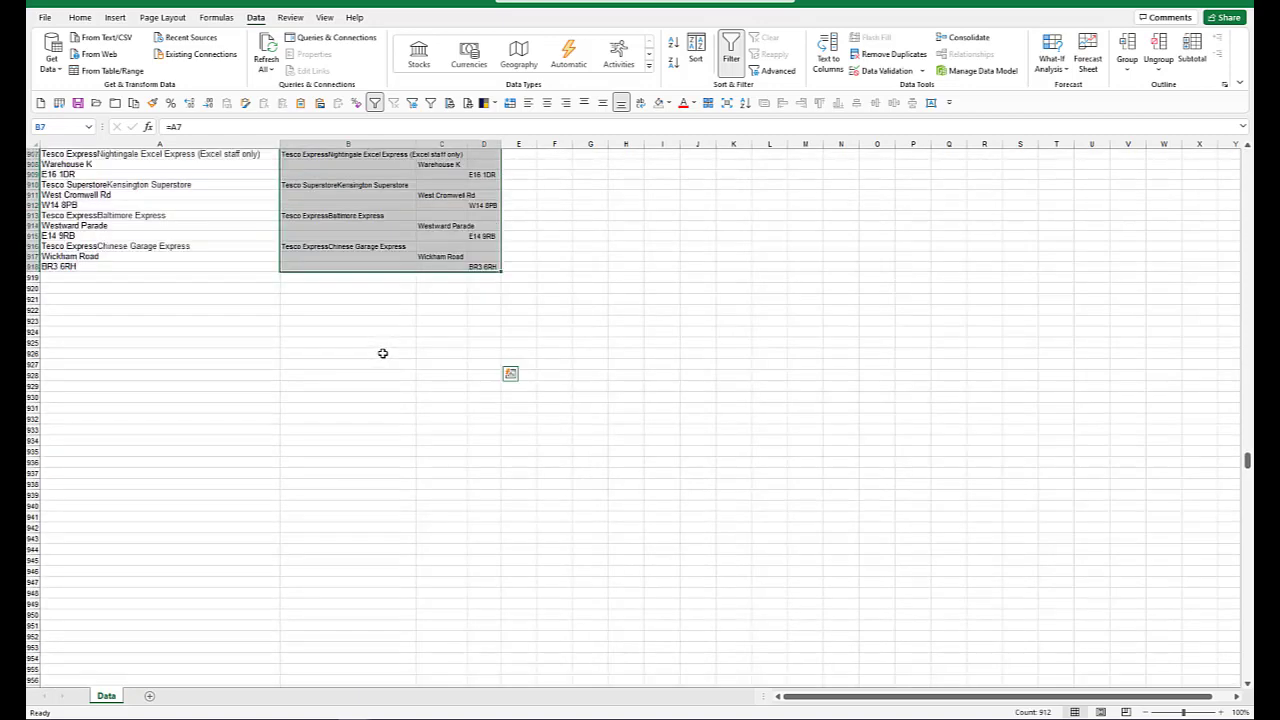
scroll(383, 354, "up", 19)
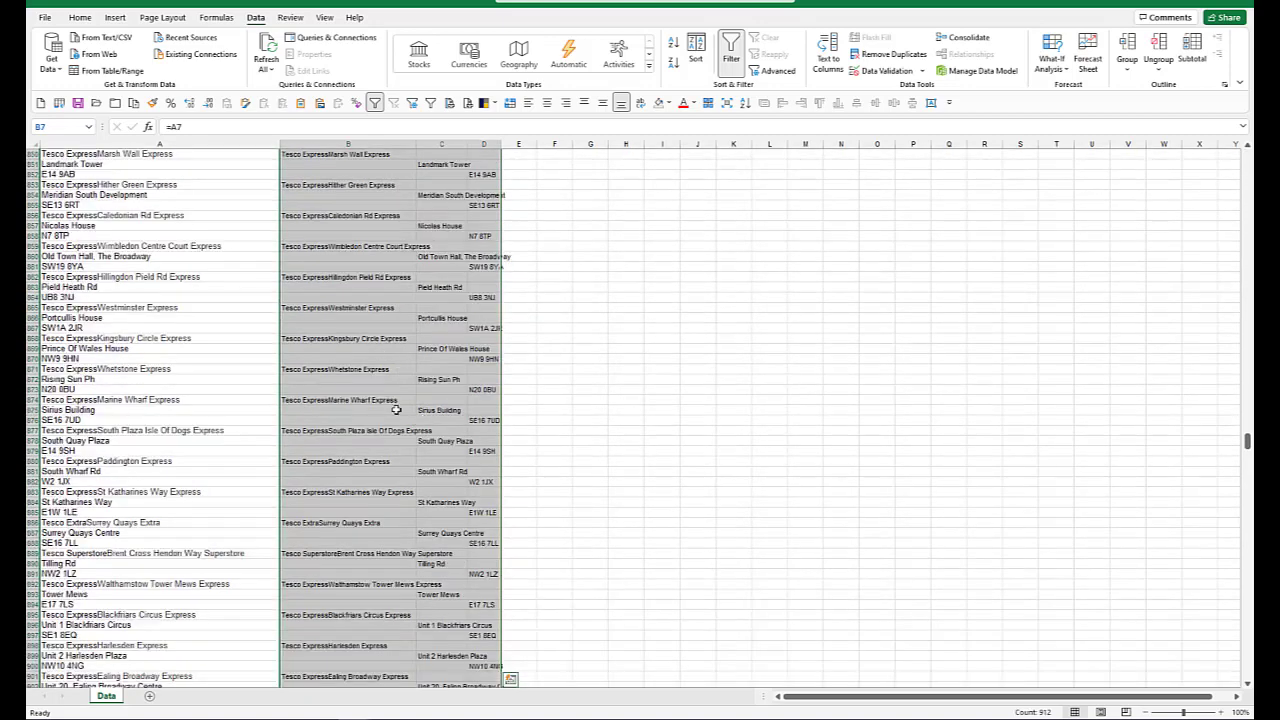
key("ctrl+c")
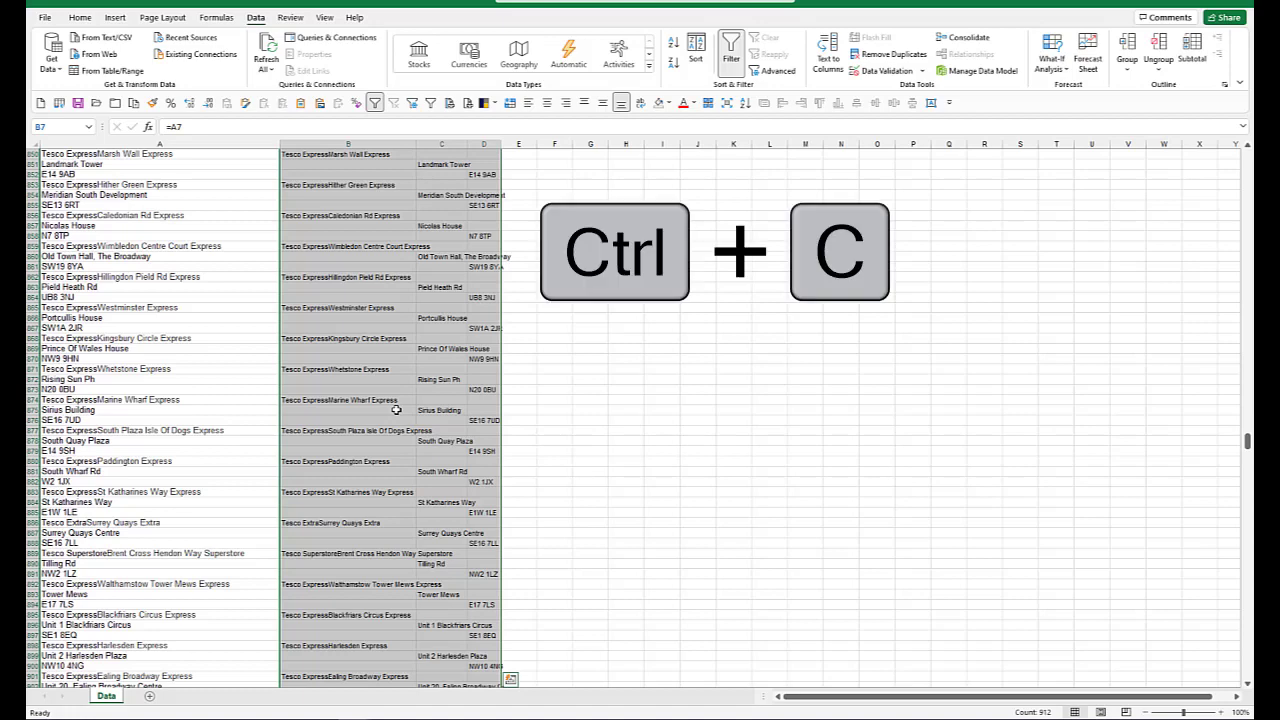
right_click(343, 218)
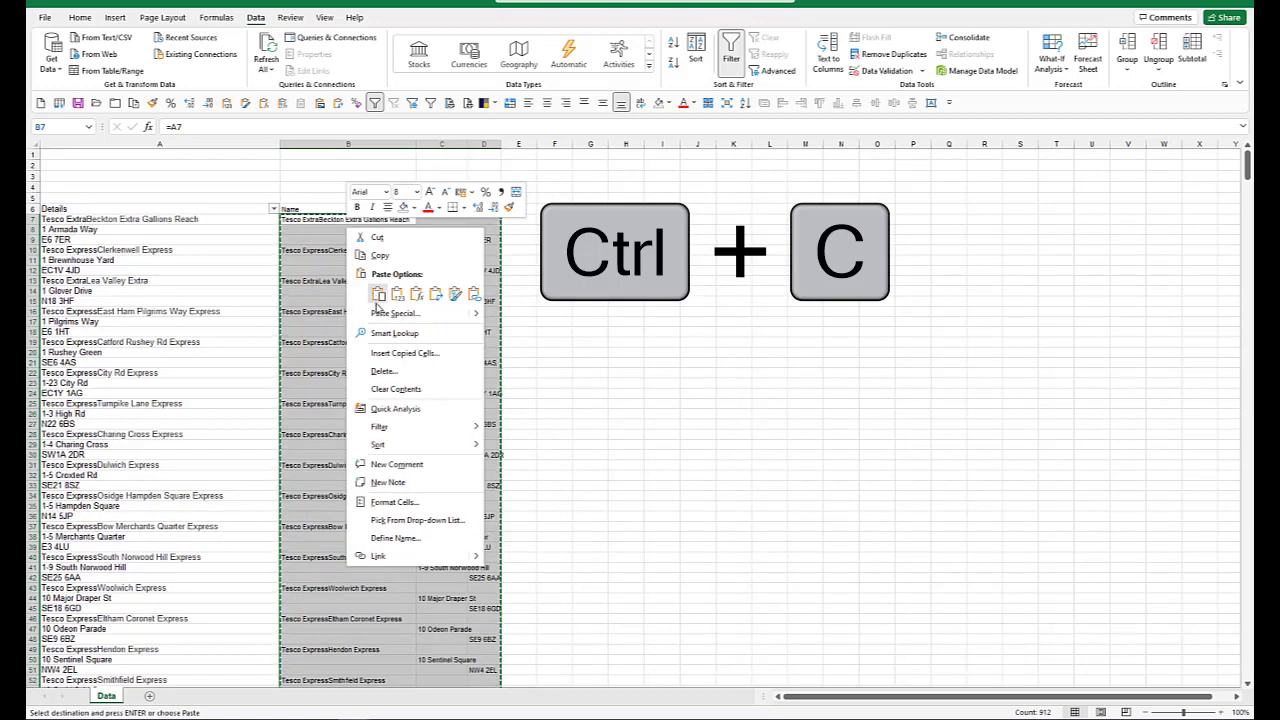
left_click(380, 310)
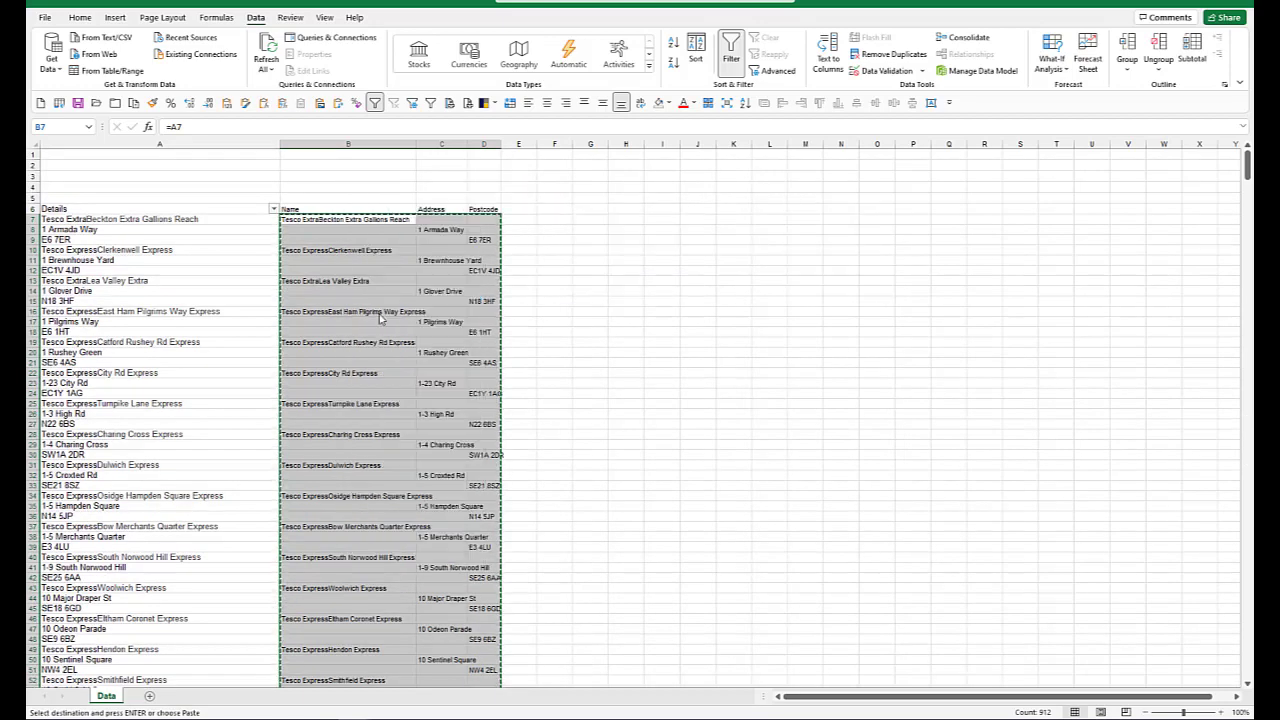
left_click(272, 290)
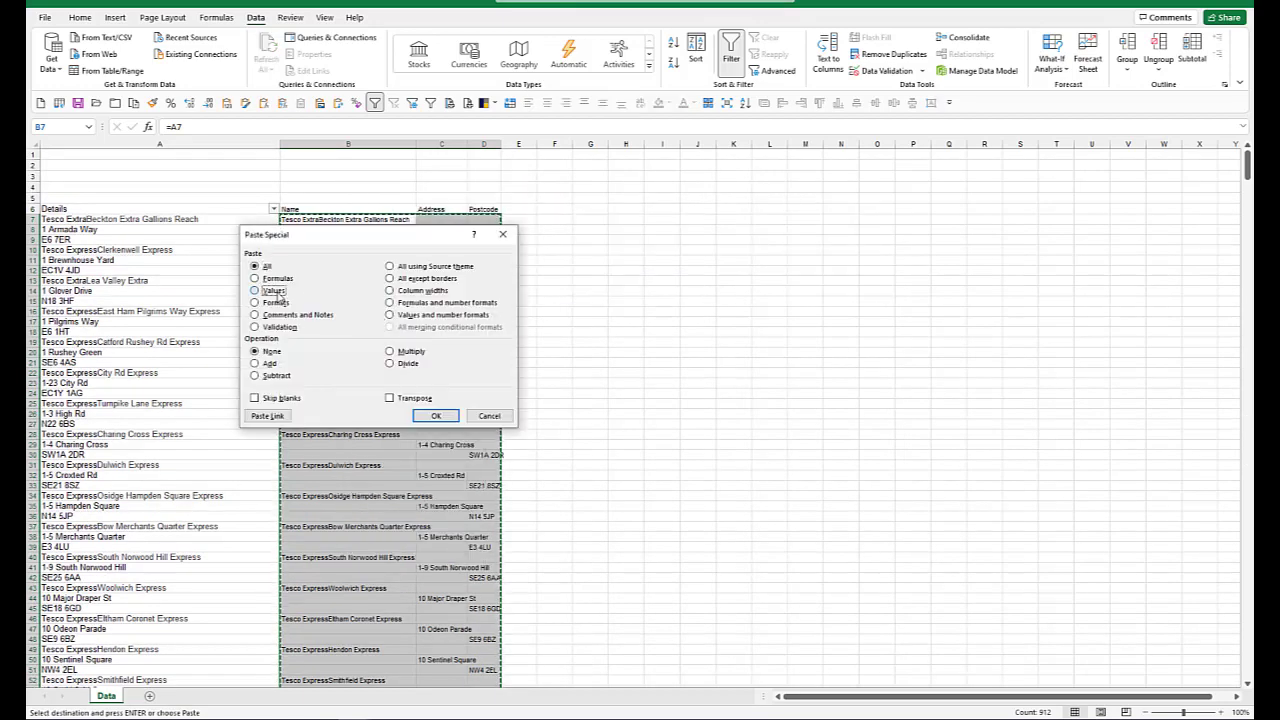
left_click(435, 416)
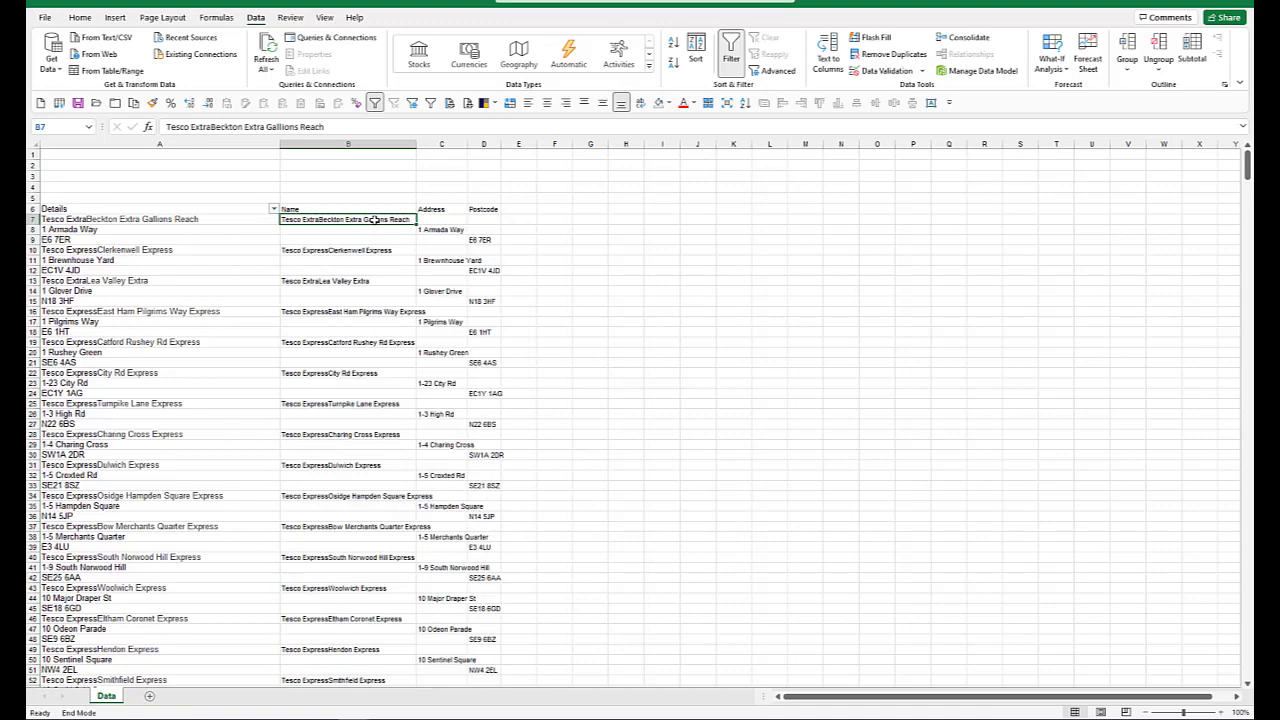
Step: Select only the blank cells within B7:D918 and delete them, shifting the remaining cells up
key("ctrl+shift+End")
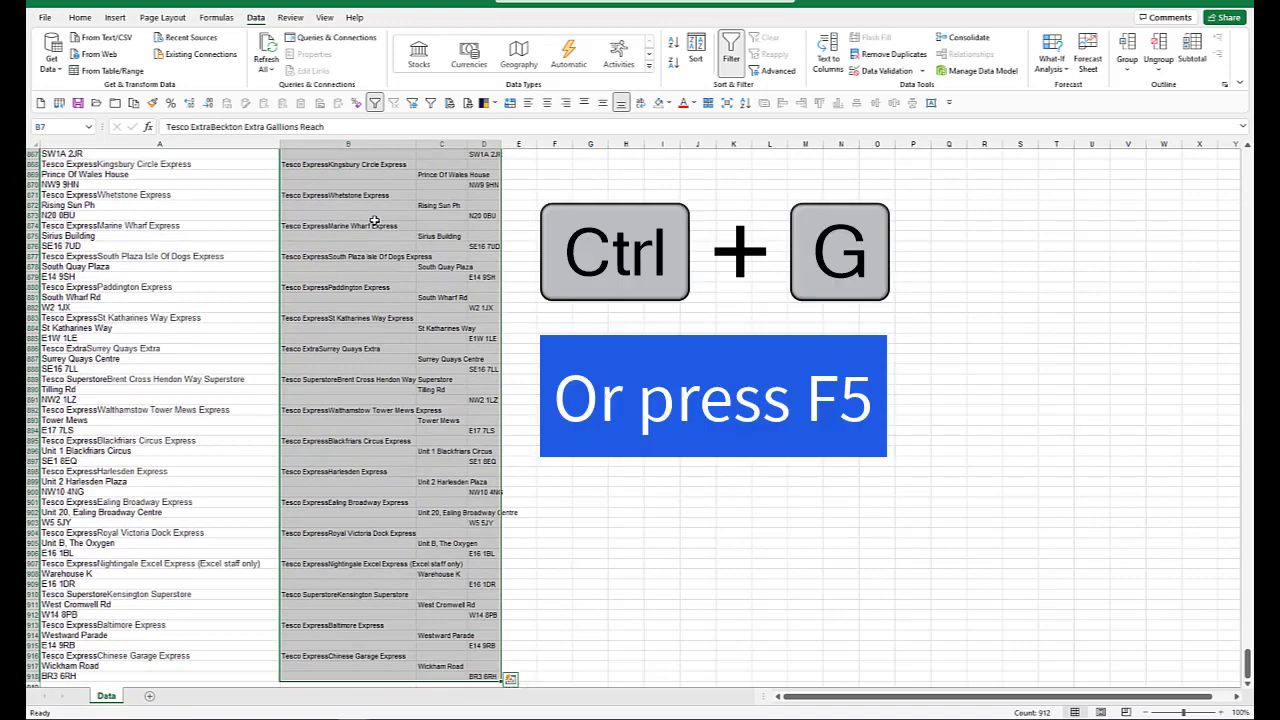
key("ctrl+g")
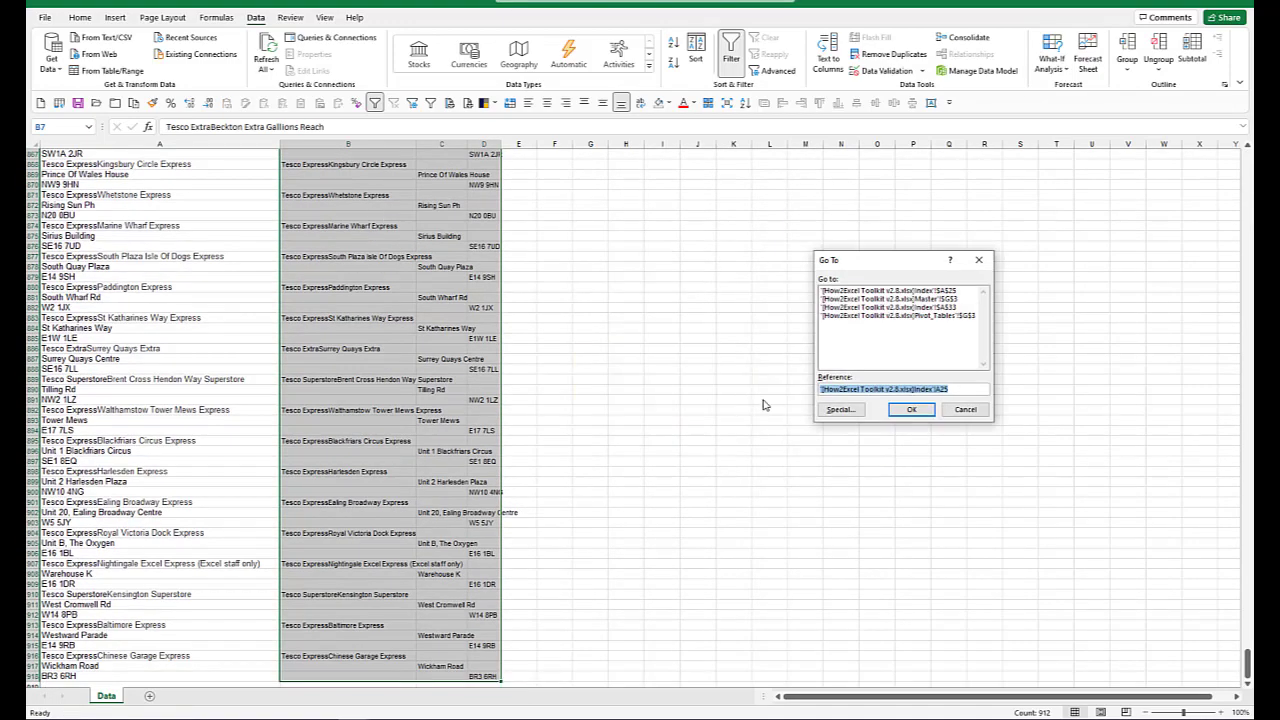
left_click(840, 410)
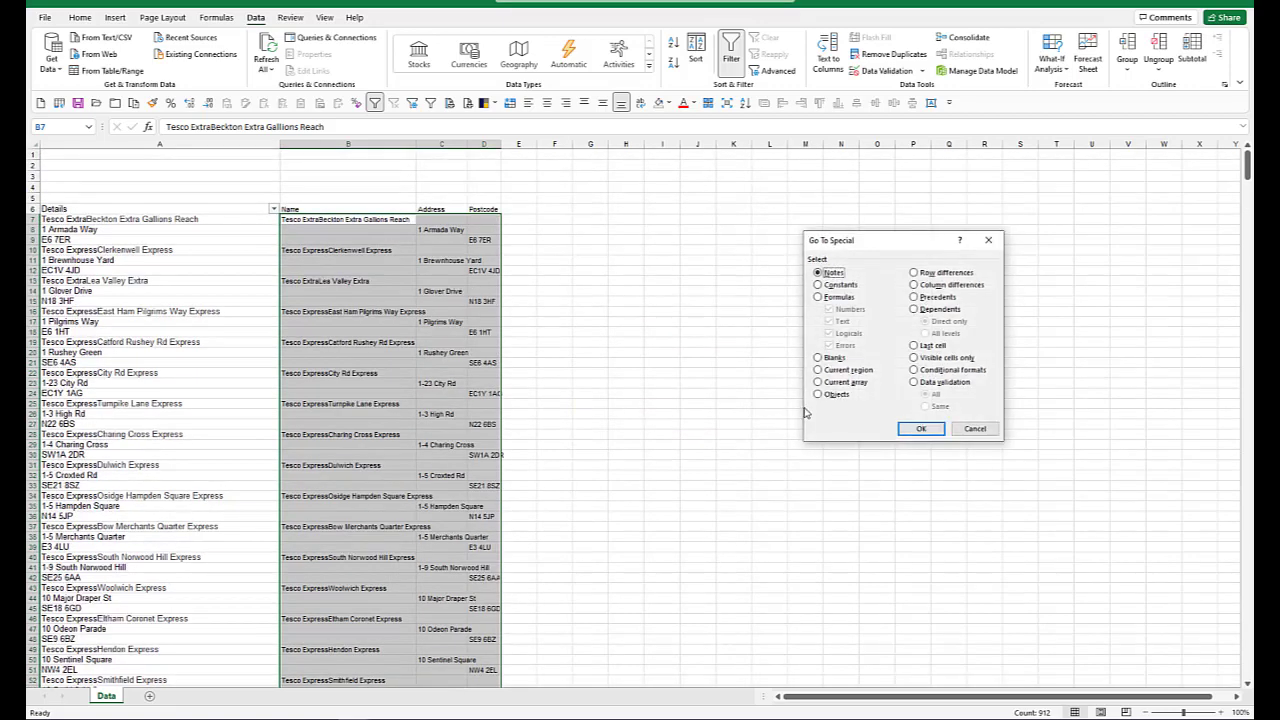
left_click(838, 358)
left_click(921, 428)
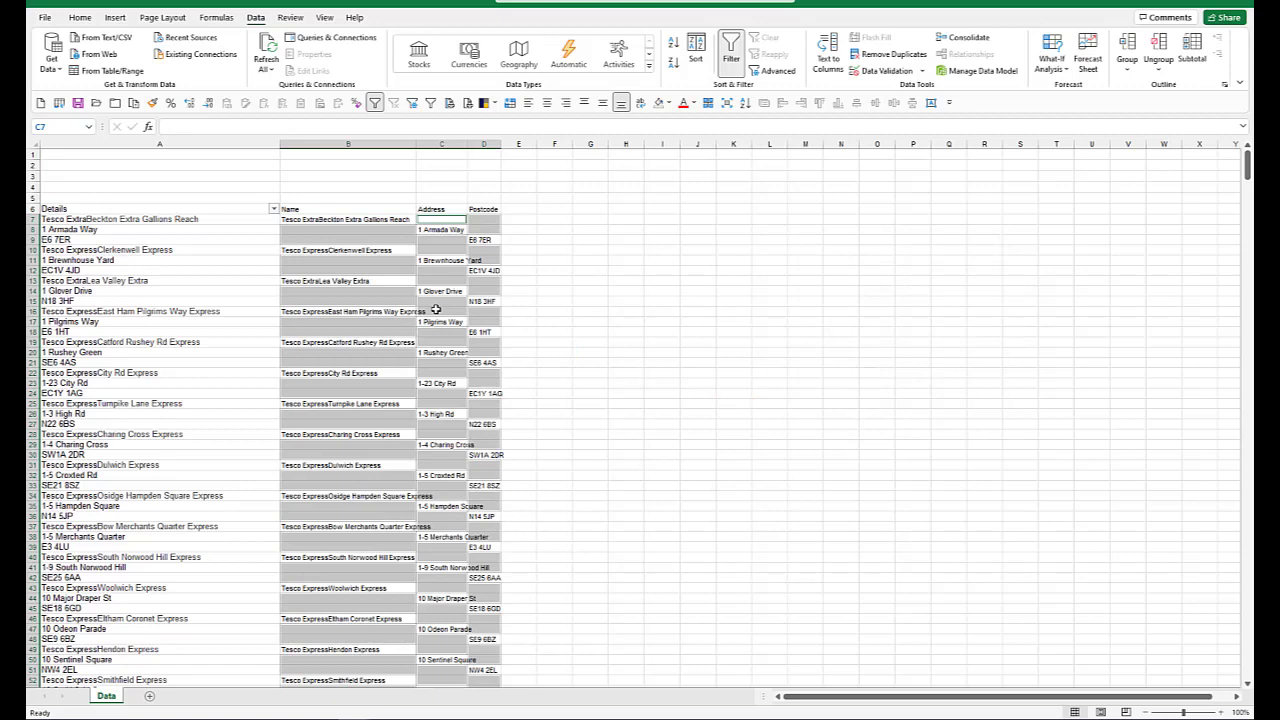
key("ctrl+minus")
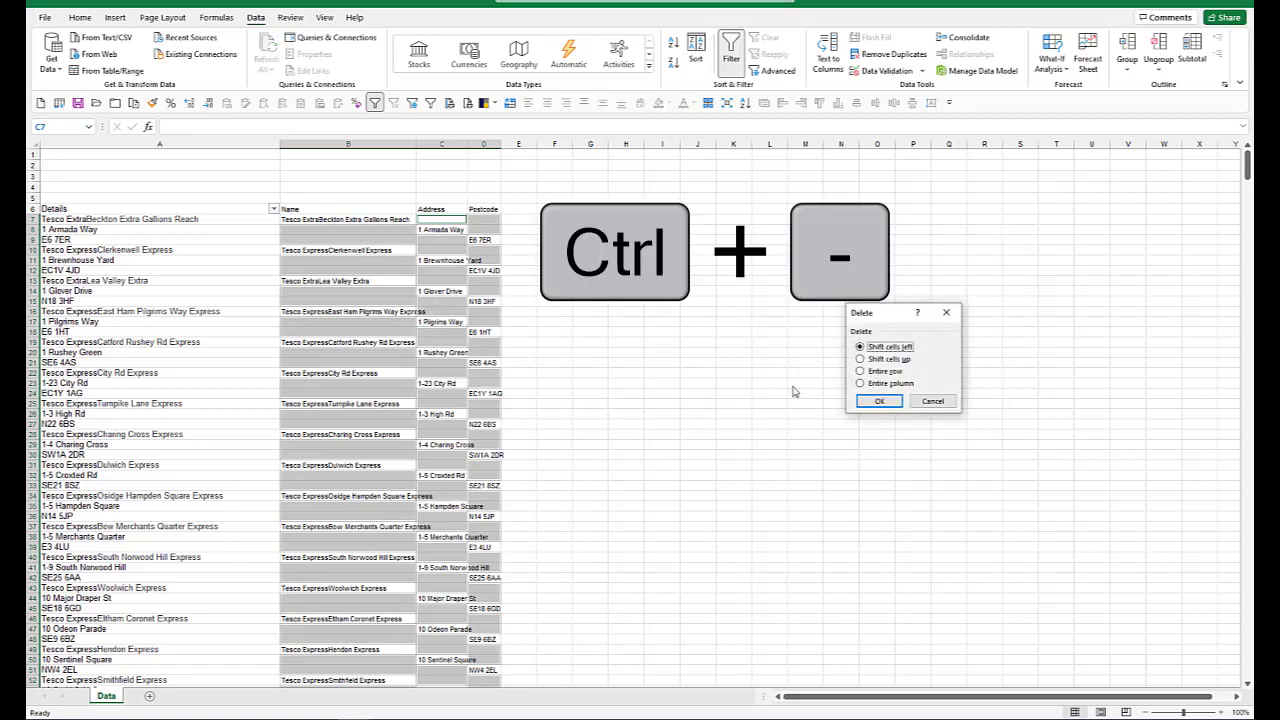
left_click(891, 359)
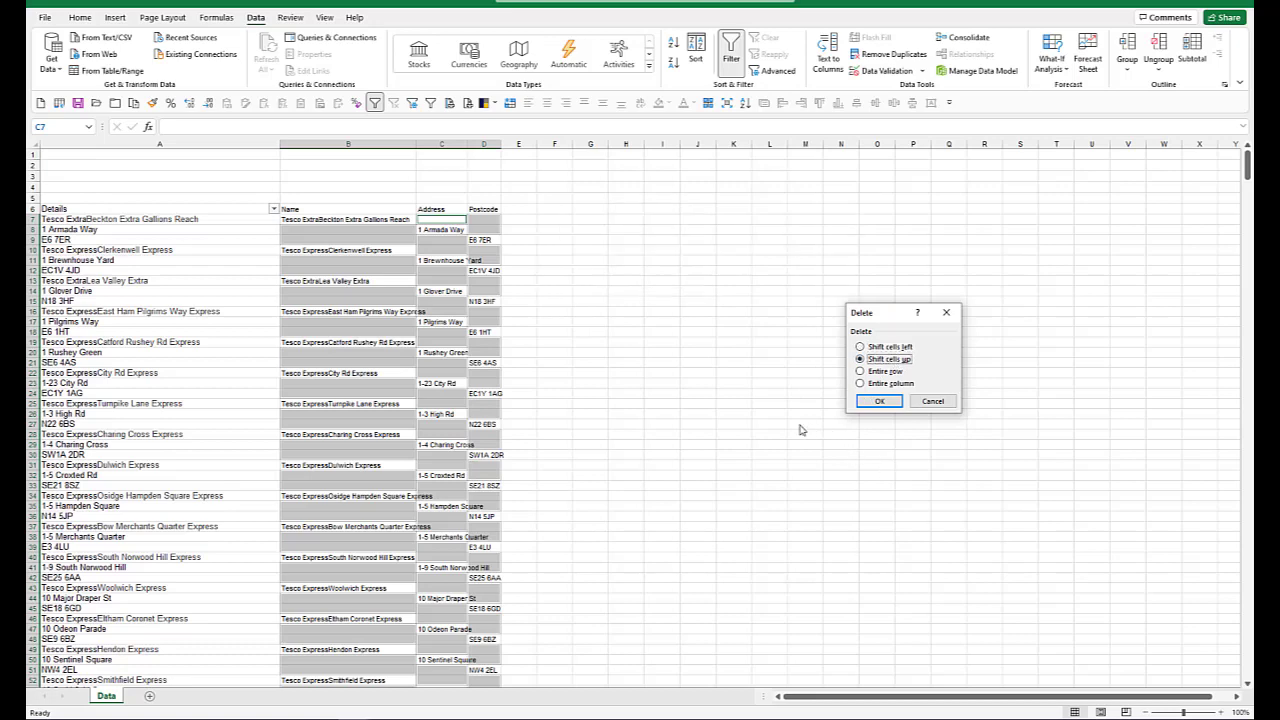
left_click(880, 401)
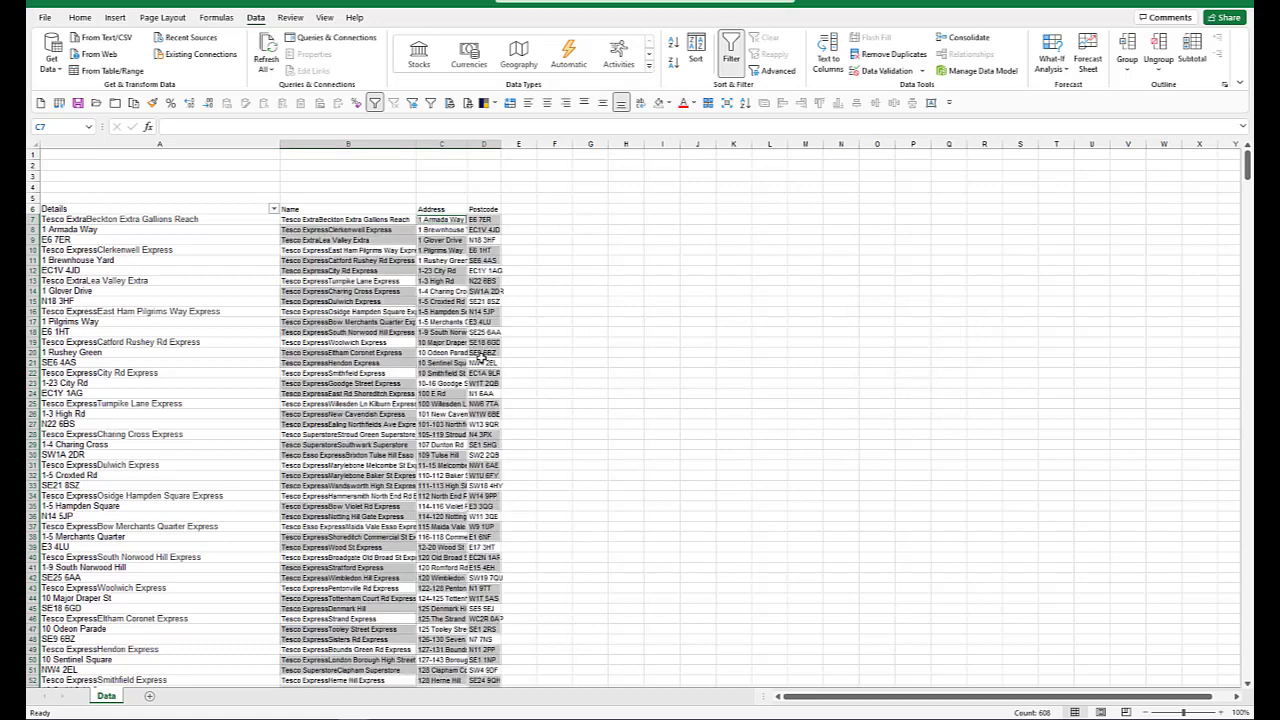
left_click(368, 281)
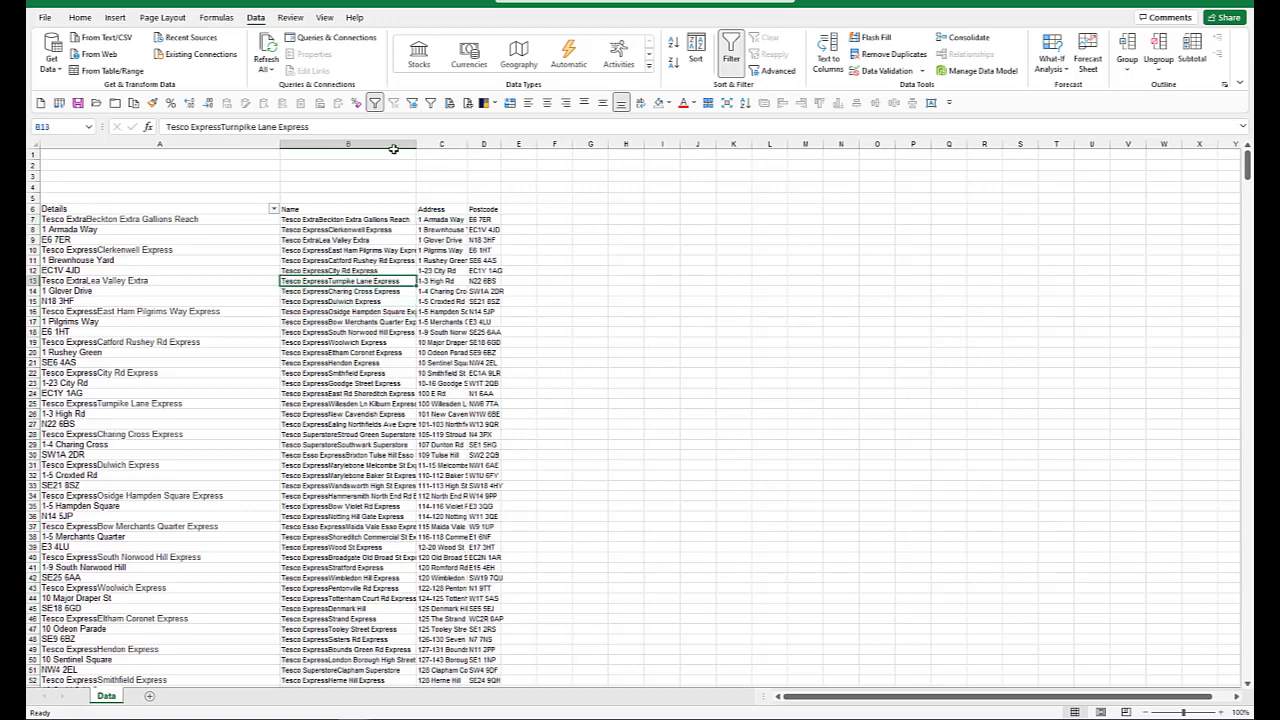
Step: Auto-fit columns B to D again so the full store names, addresses and postcodes fit
left_click_drag(390, 144, 487, 155)
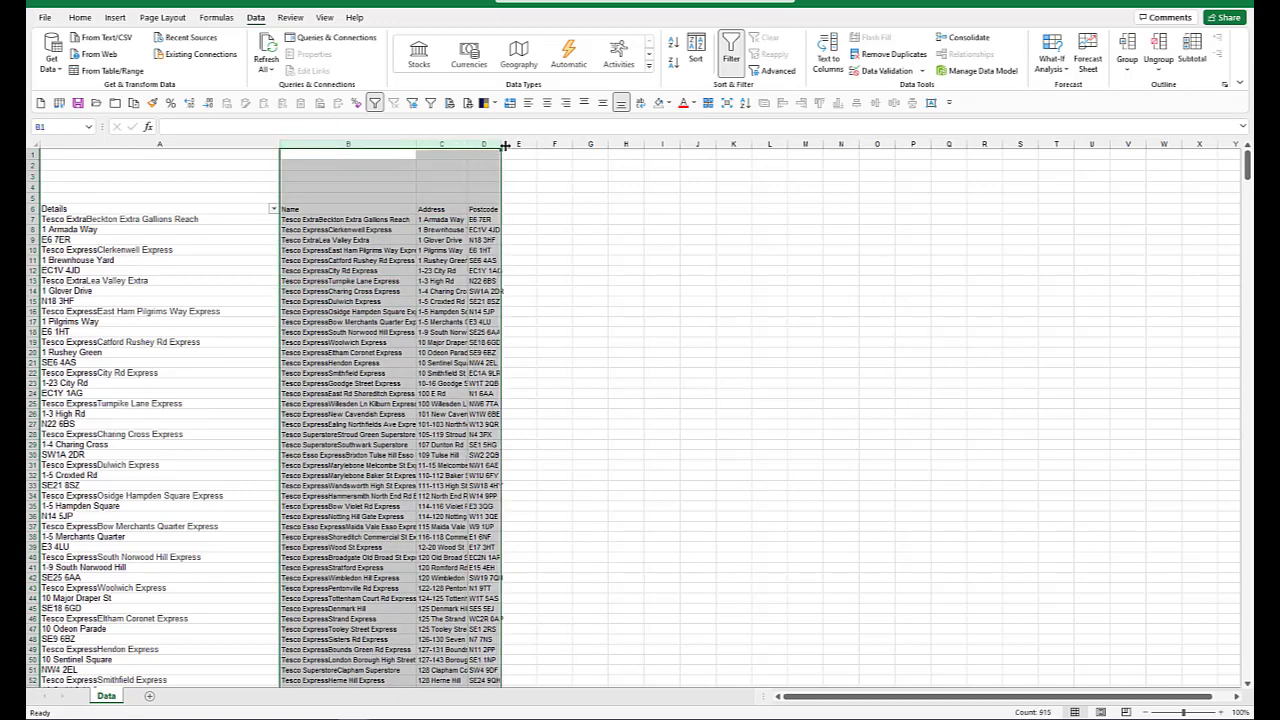
double_click(501, 142)
left_click(503, 261)
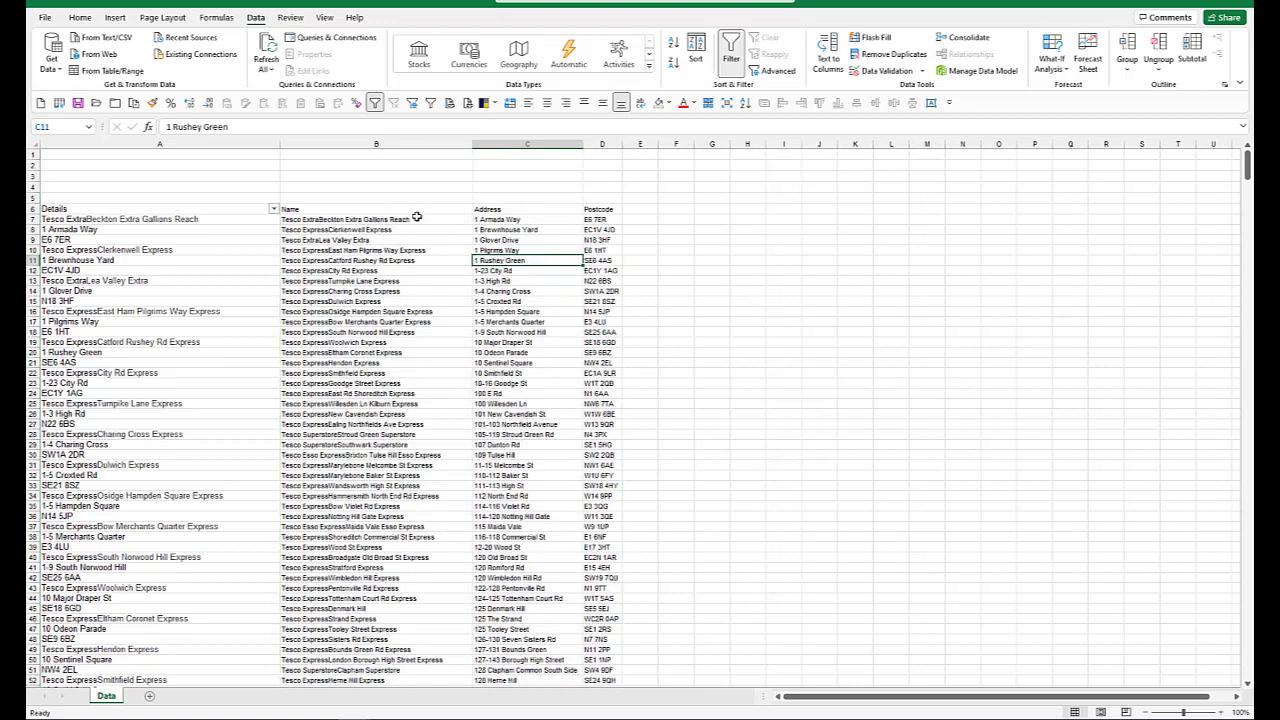
Step: Delete the original Details column A
left_click(403, 219)
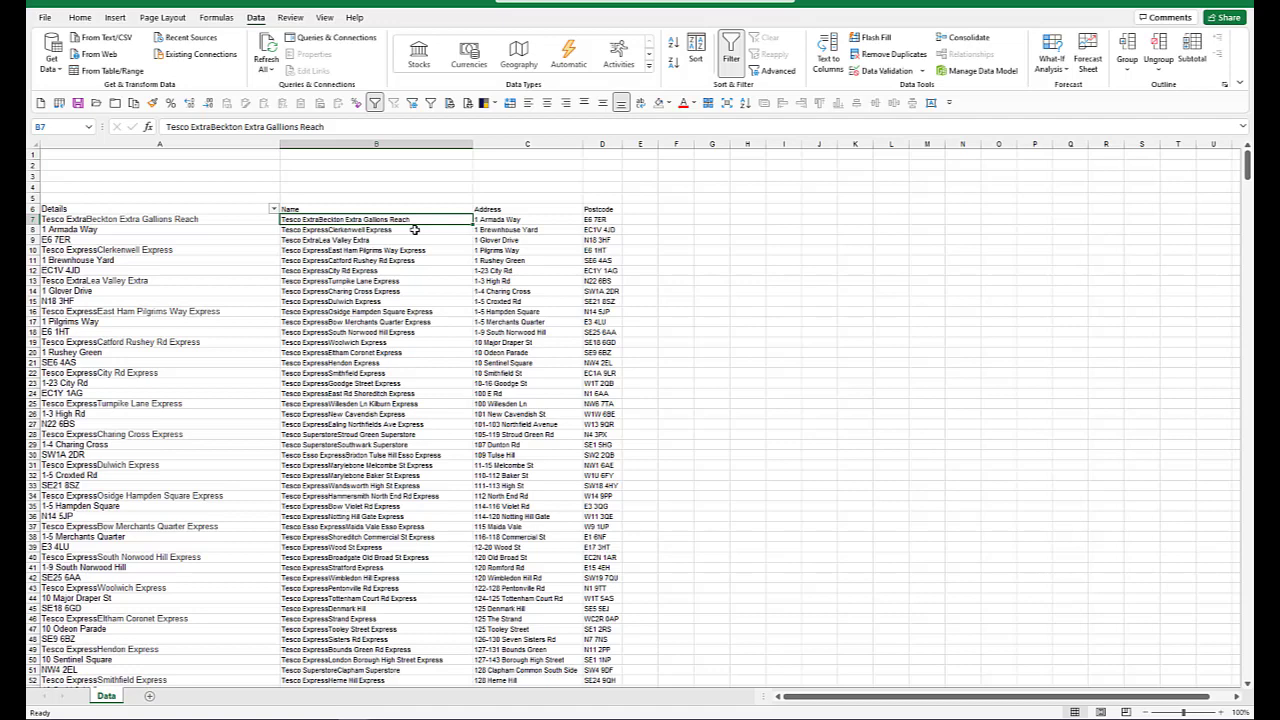
left_click(268, 144)
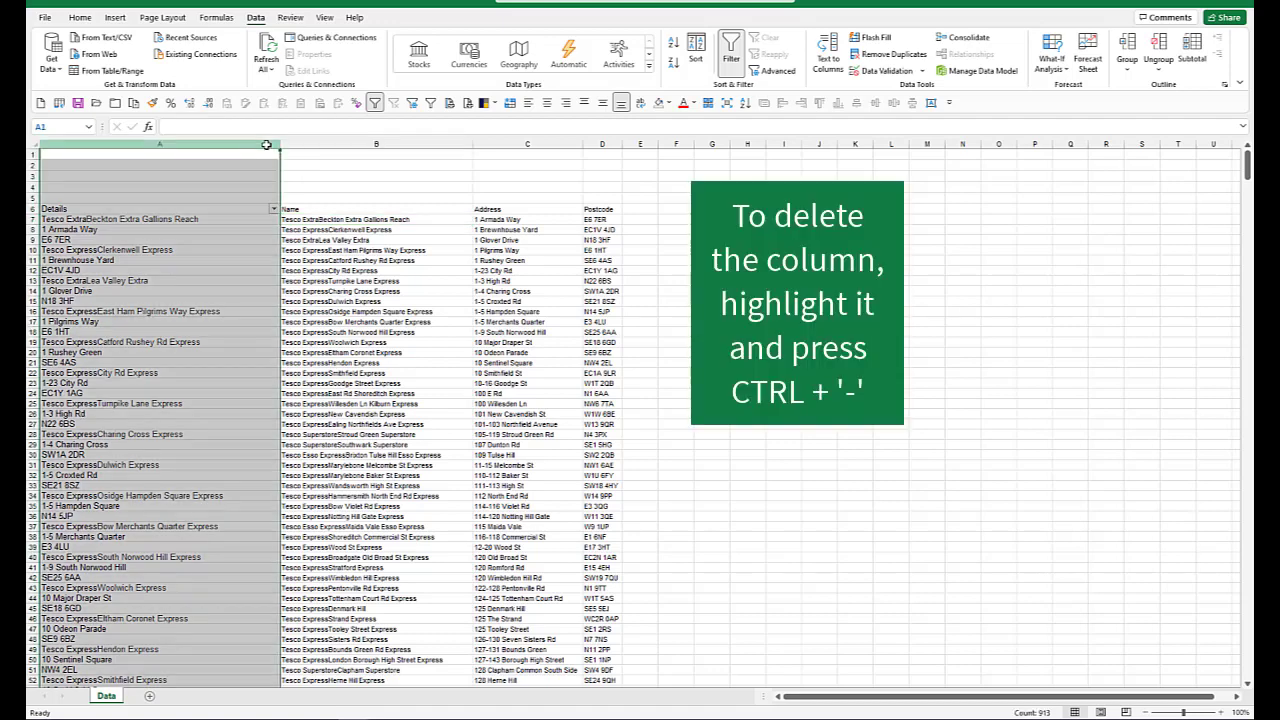
key("ctrl+minus")
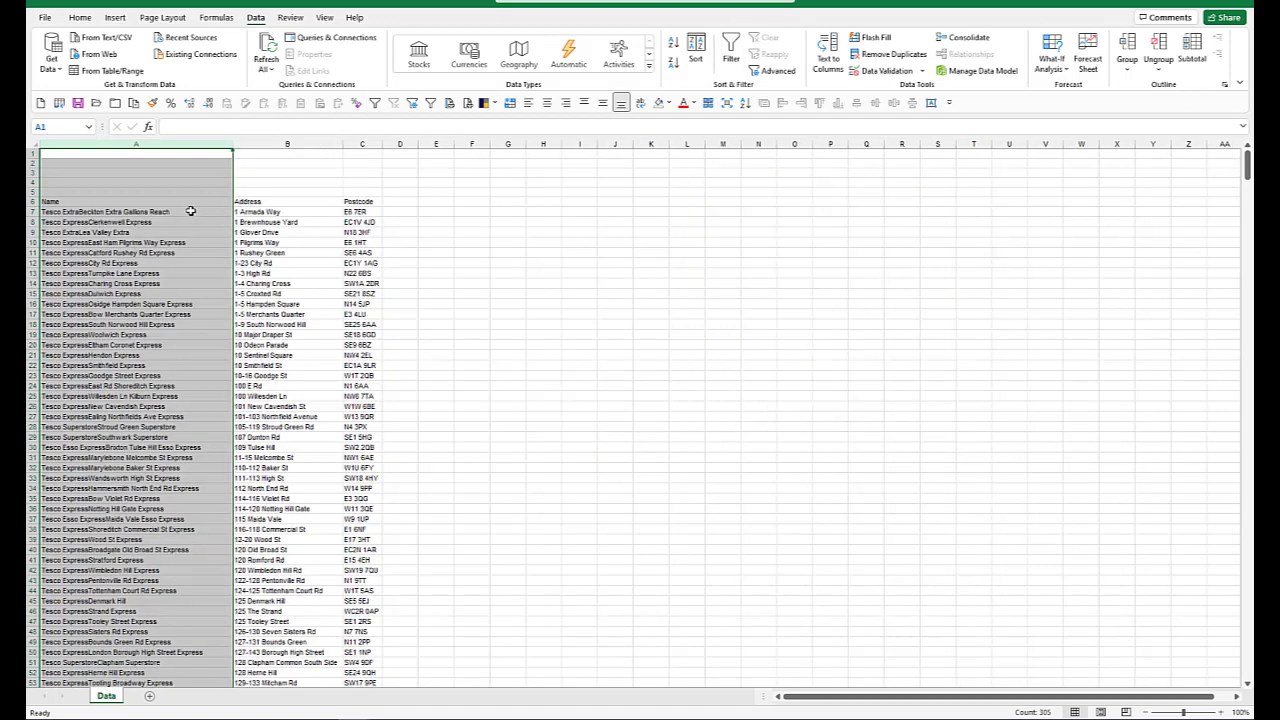
Step: Insert a new column between Name and Address with the header Brand
left_click(240, 212)
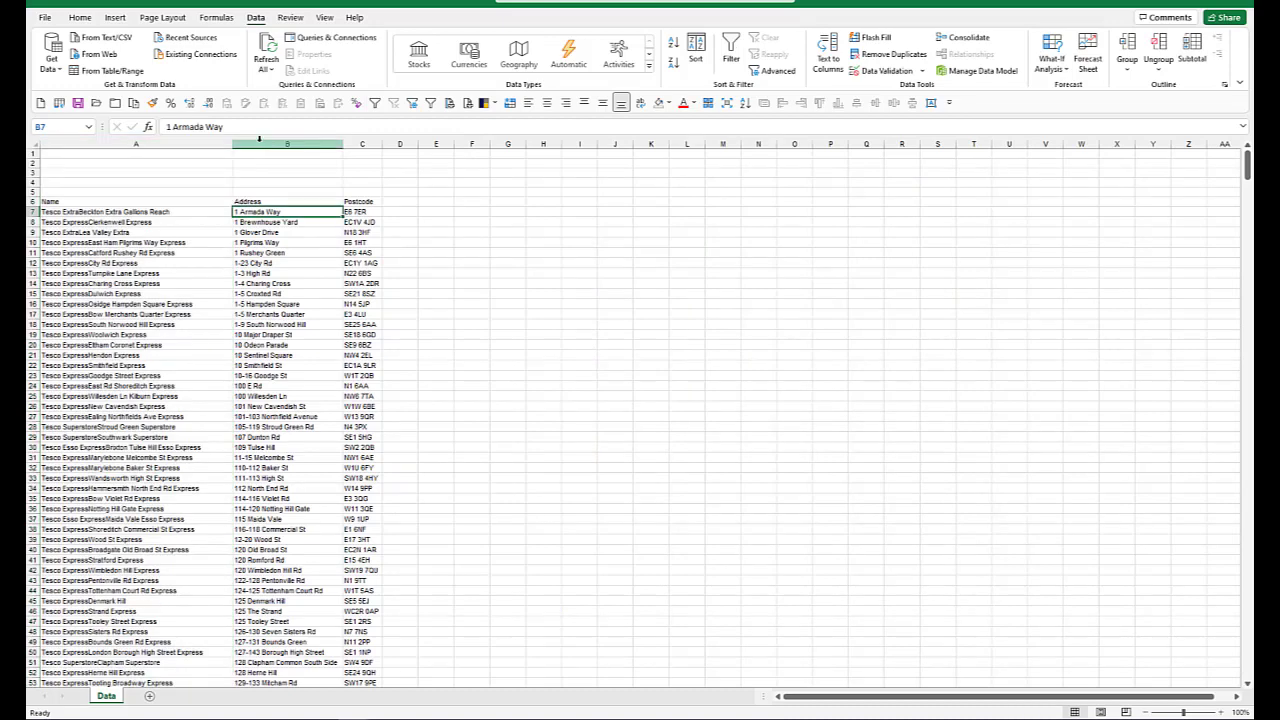
left_click(162, 212)
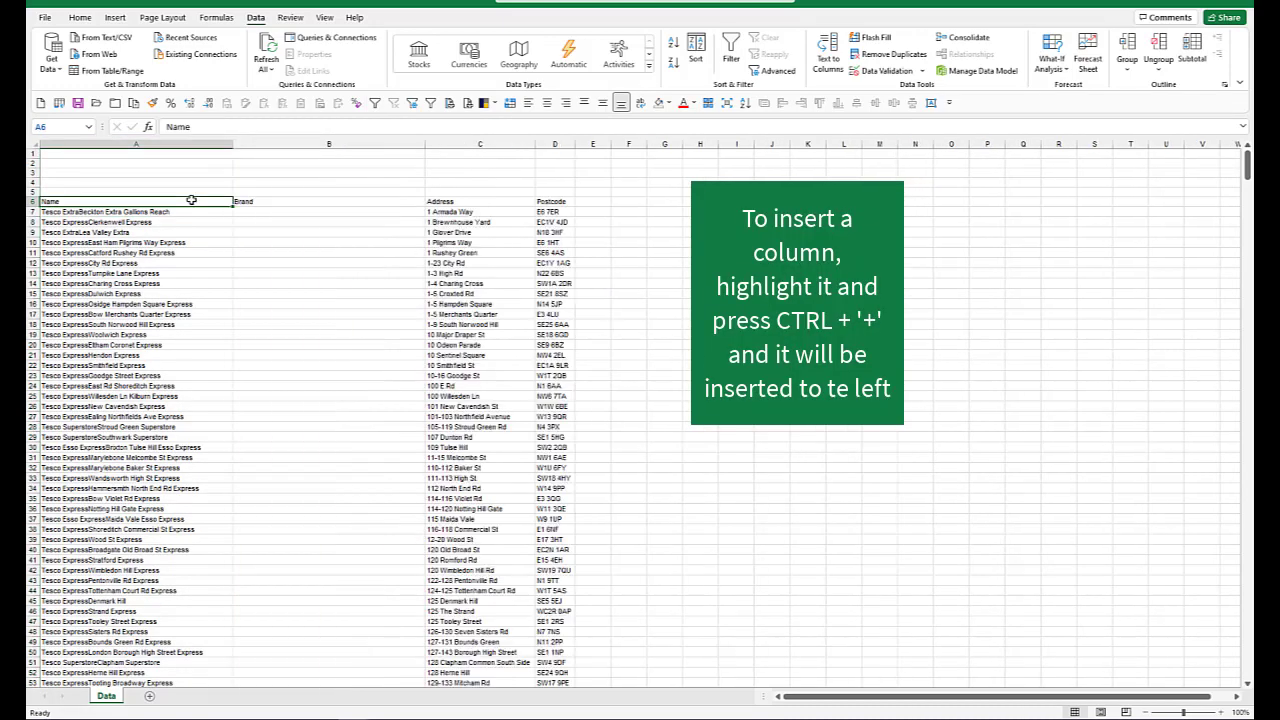
scroll(324, 158, "down", 2)
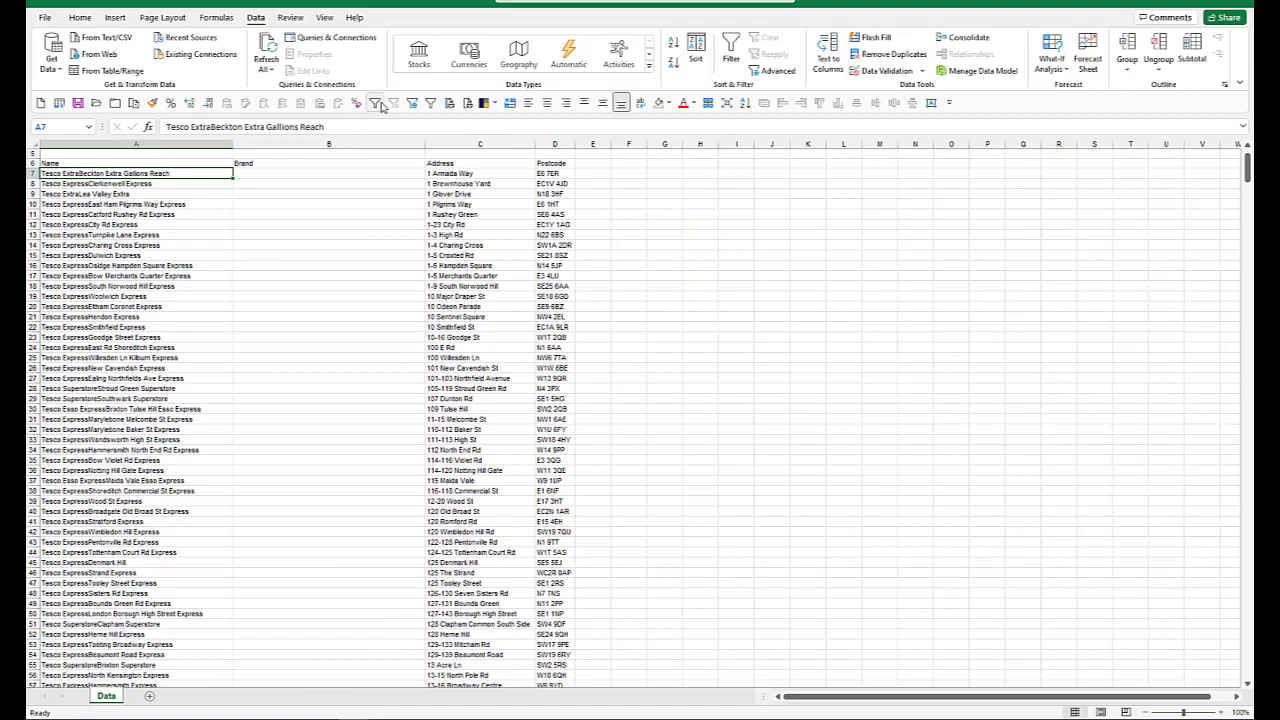
Step: Turn on filtering for the header row and filter the Name column by the search text "extra"
left_click(731, 55)
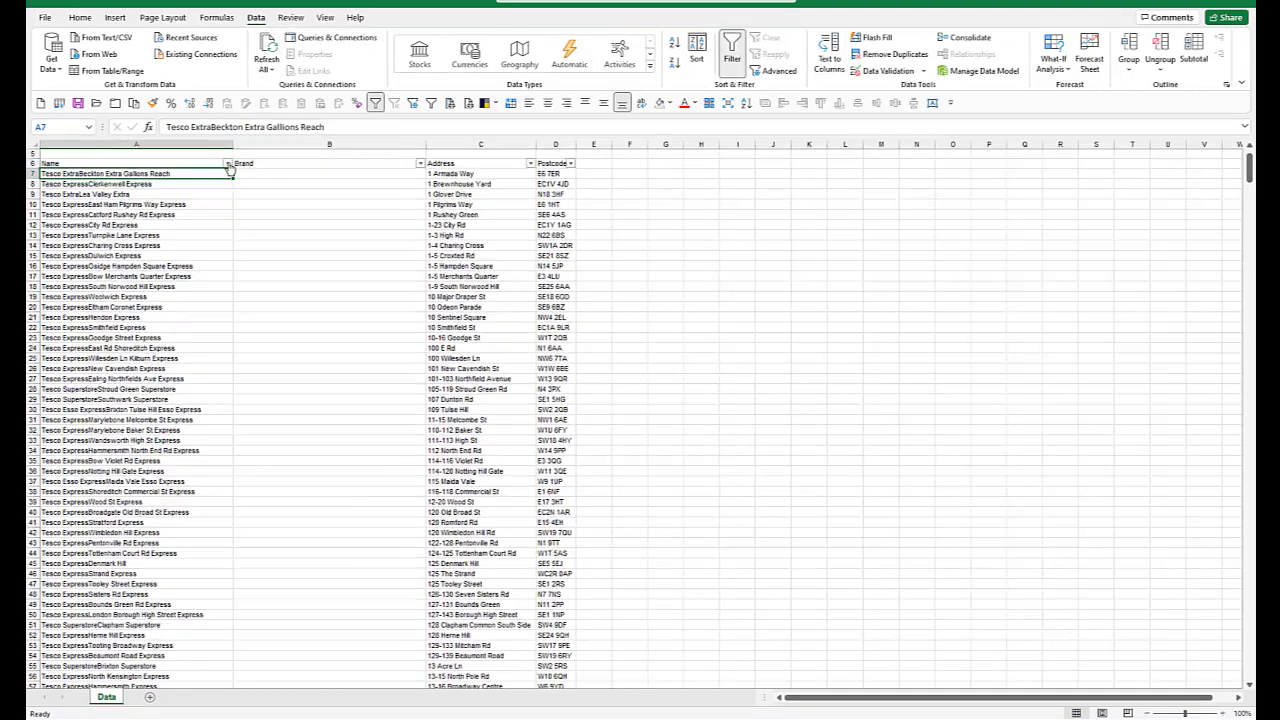
left_click(228, 163)
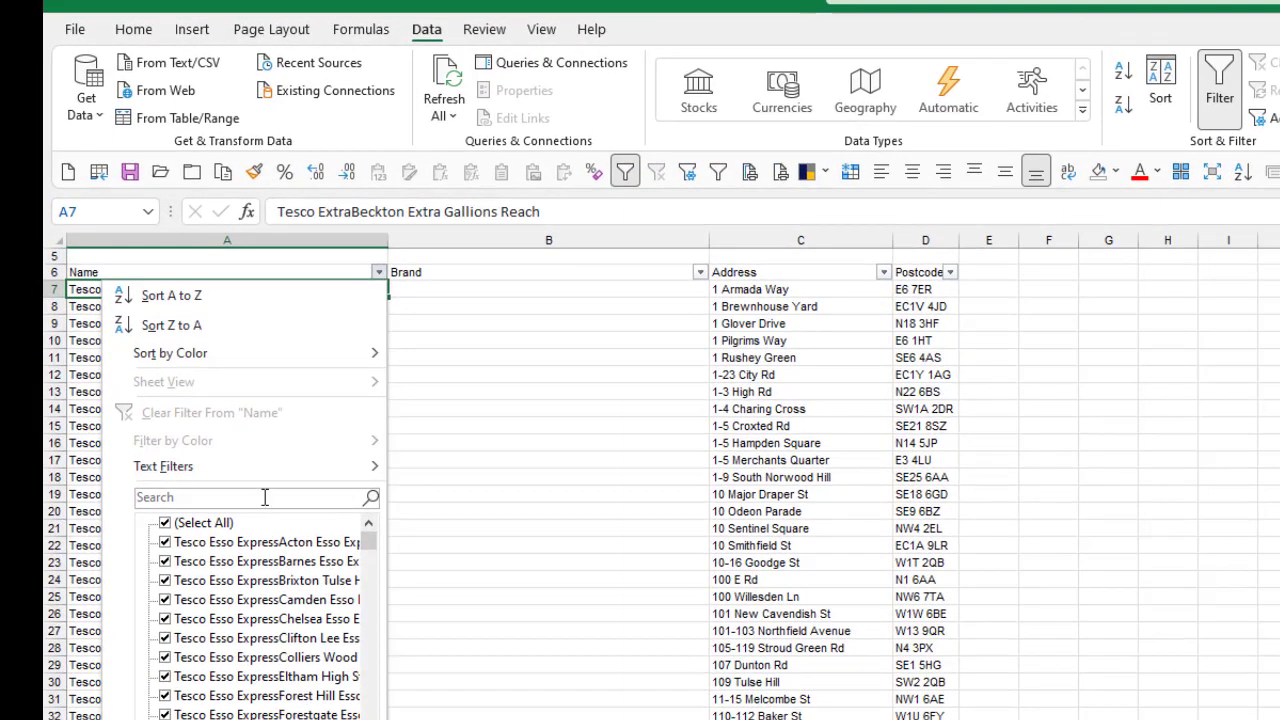
left_click(265, 497)
type("extra")
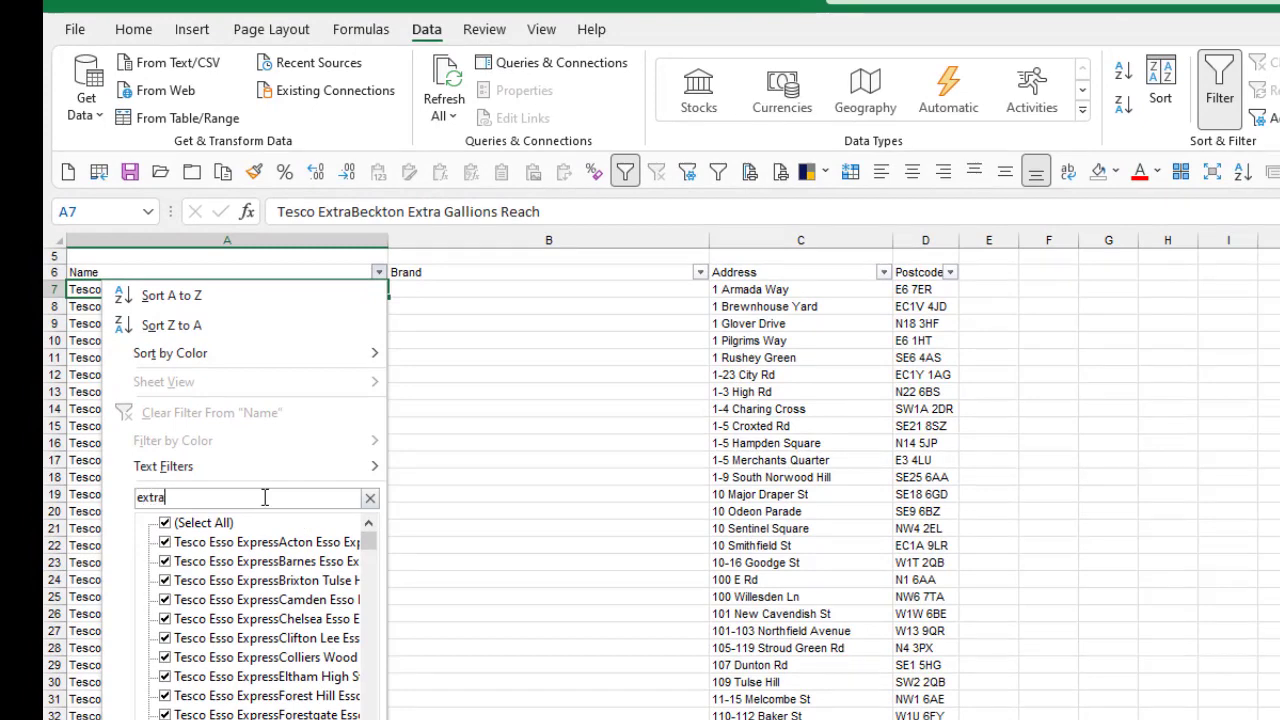
key("Return")
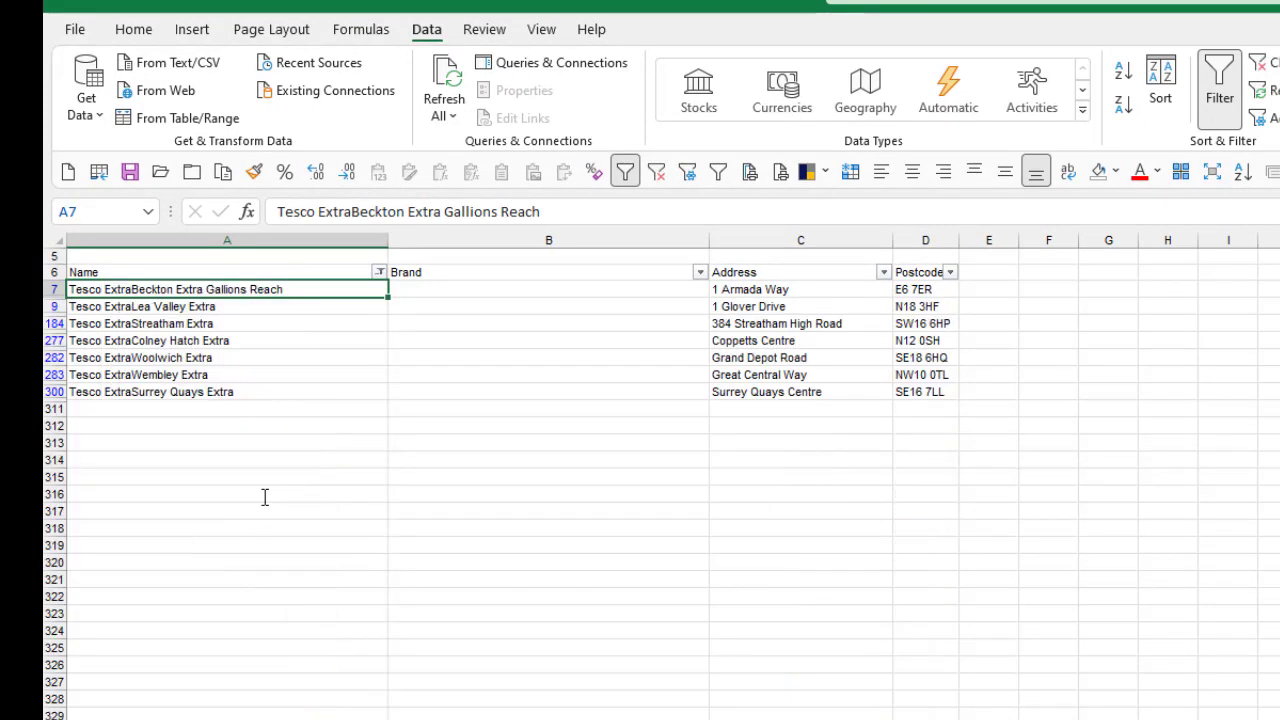
Step: Enter Tesco Extra as the Brand in B7 for the first filtered store
key("Up")
key("Down")
key("Right")
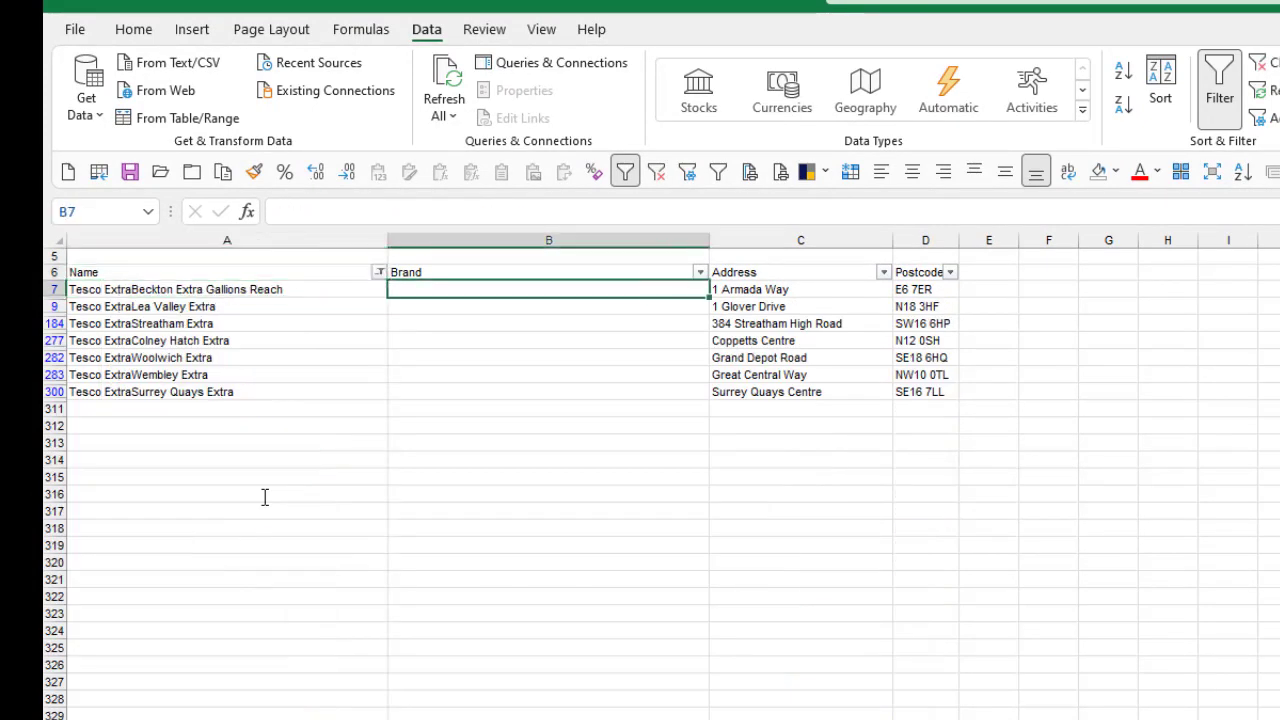
type("Tesco")
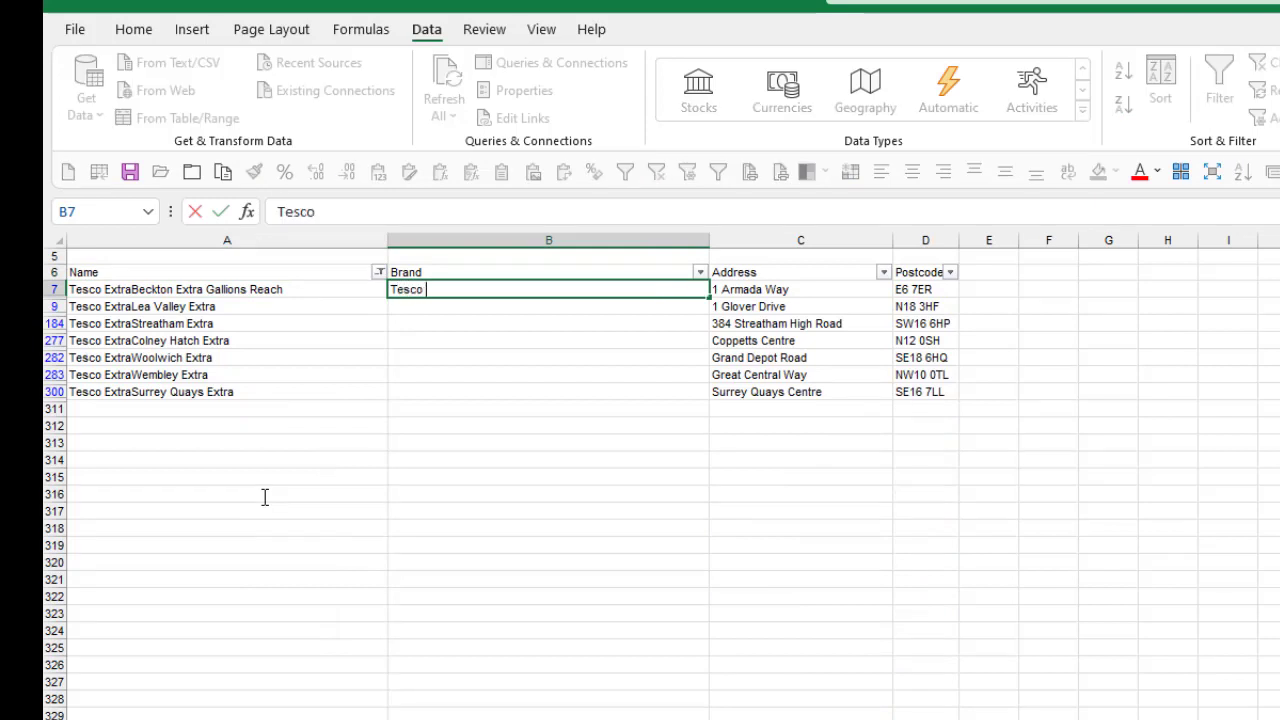
type(" Extra")
key("ctrl+Return")
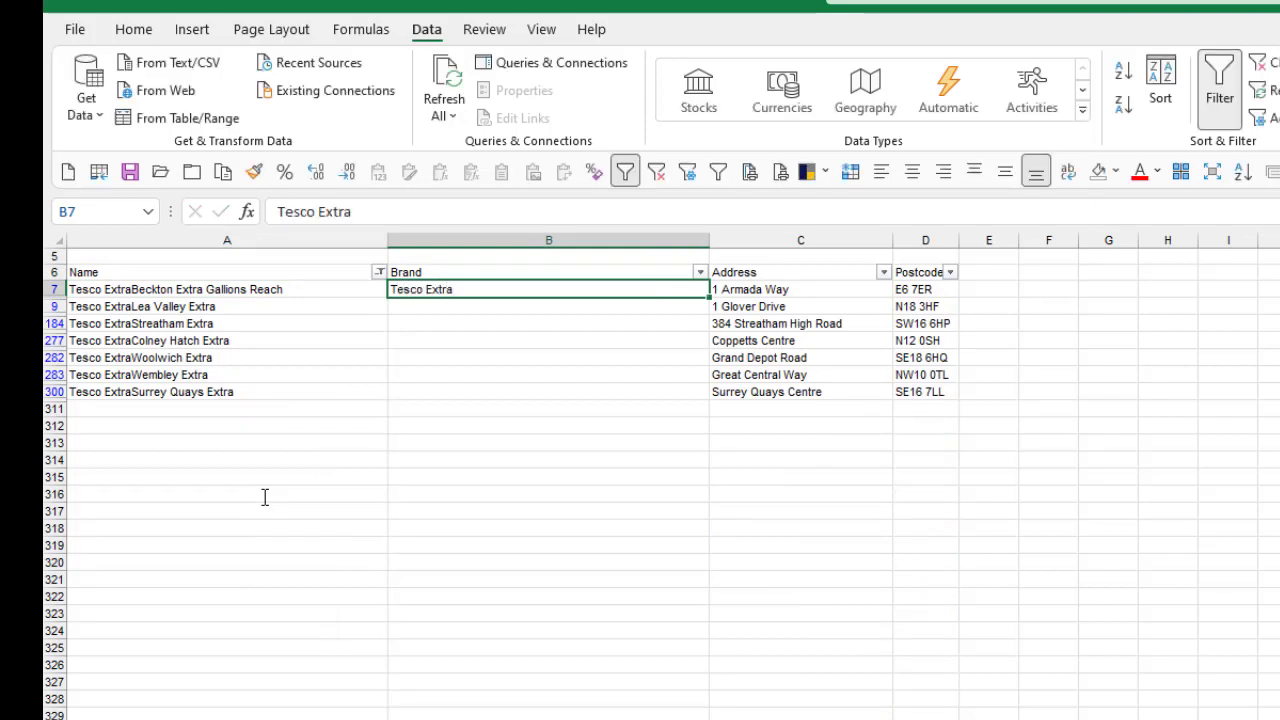
Step: Fill the Tesco Extra brand down from B7 through all the filtered Extra stores
key("shift+Down")
key("shift+Down")
key("shift+Down")
key("shift+Down")
key("shift+Down")
key("shift+Down")
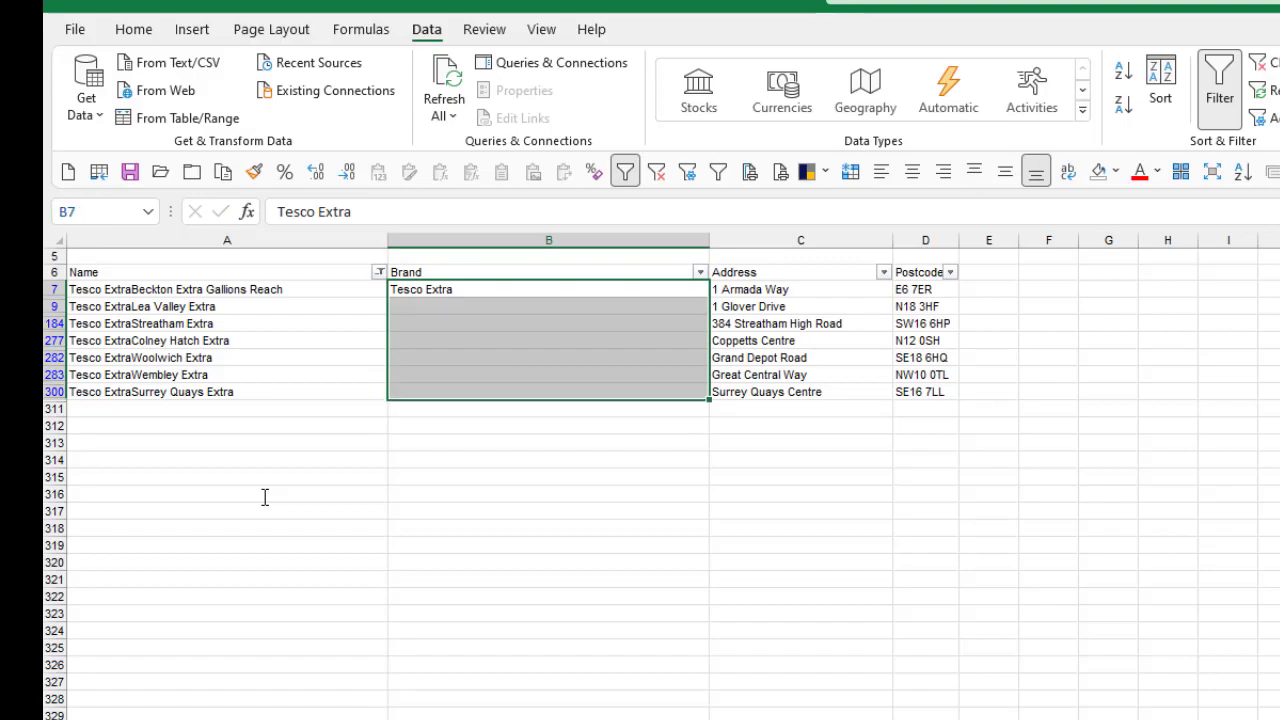
key("ctrl+d")
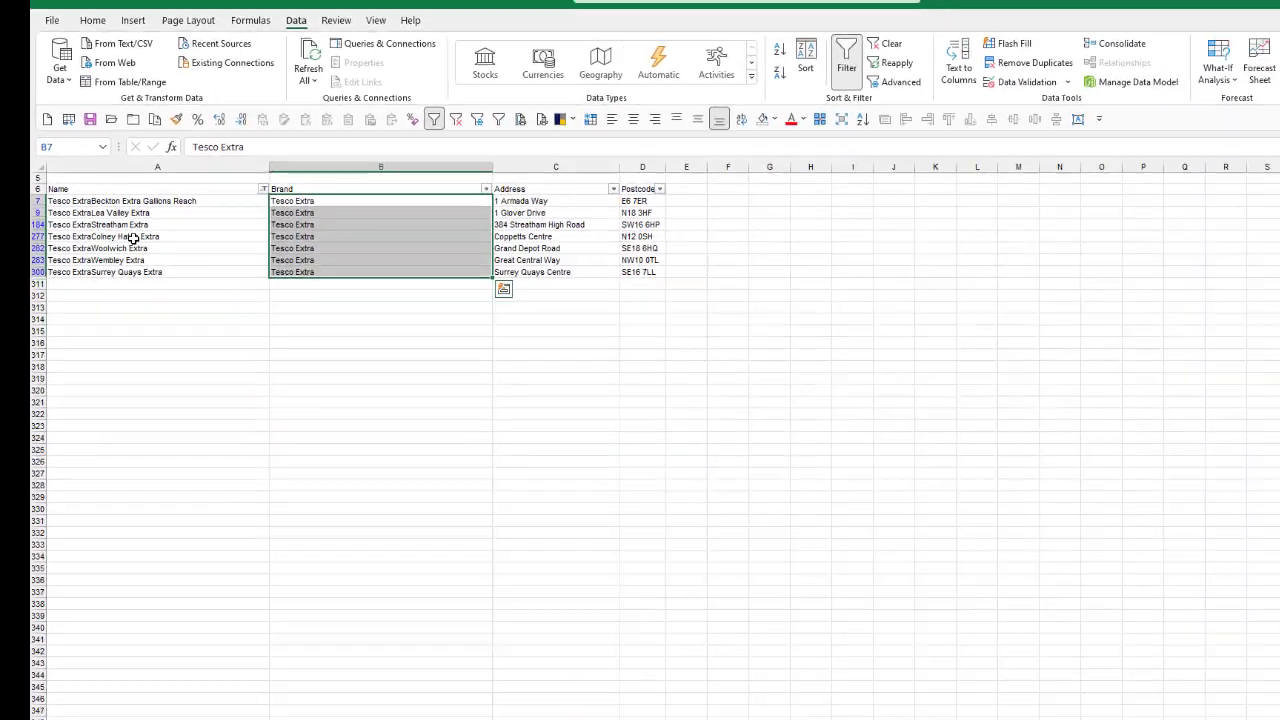
Step: Change the Name column filter to the search text "express"
left_click(150, 340)
left_click(228, 162)
type("express")
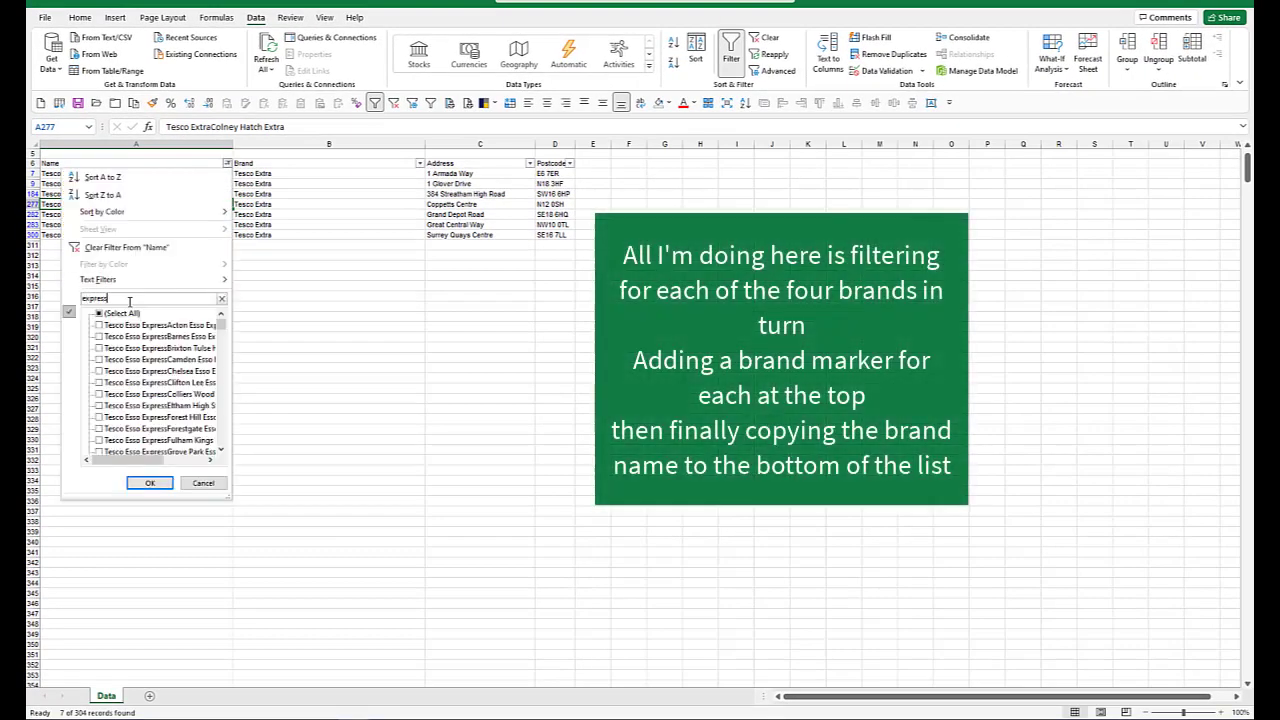
key("Return")
Step: Enter Express as the Brand in B8 for the first filtered store and undo the faulty fill
left_click(265, 176)
type("Express")
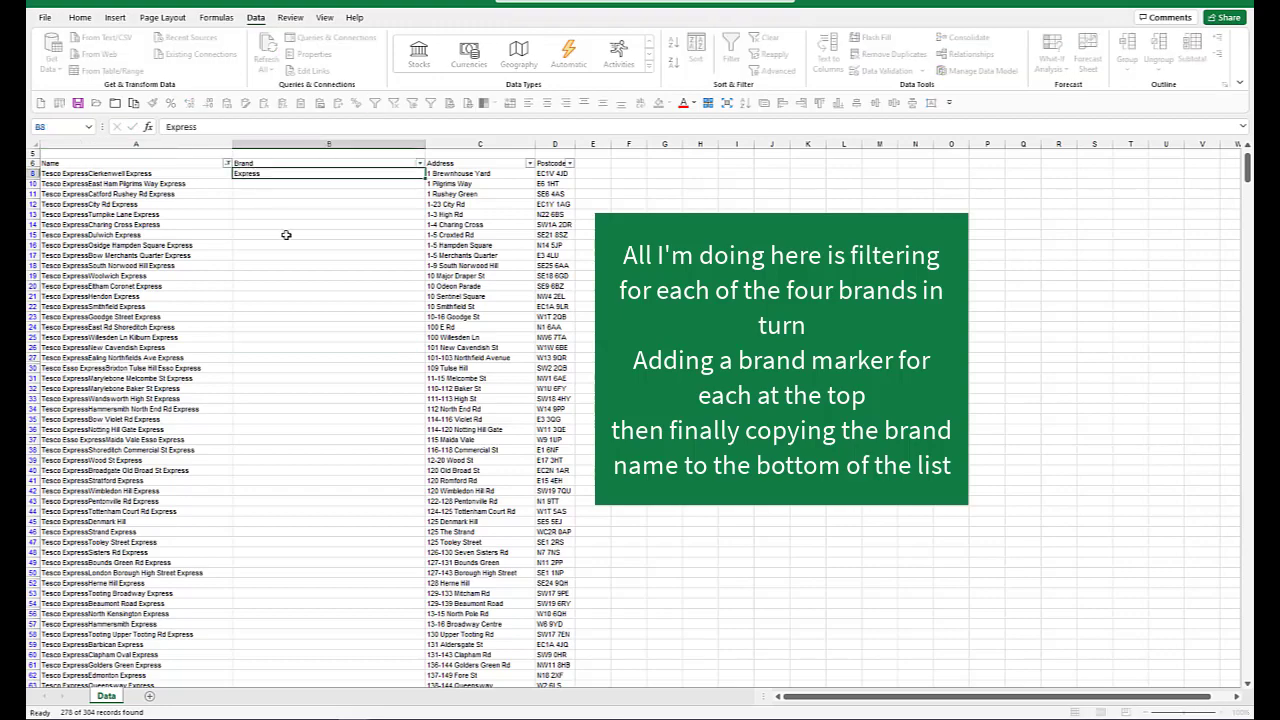
key("ctrl+Return")
key("ctrl+z")
double_click(425, 178)
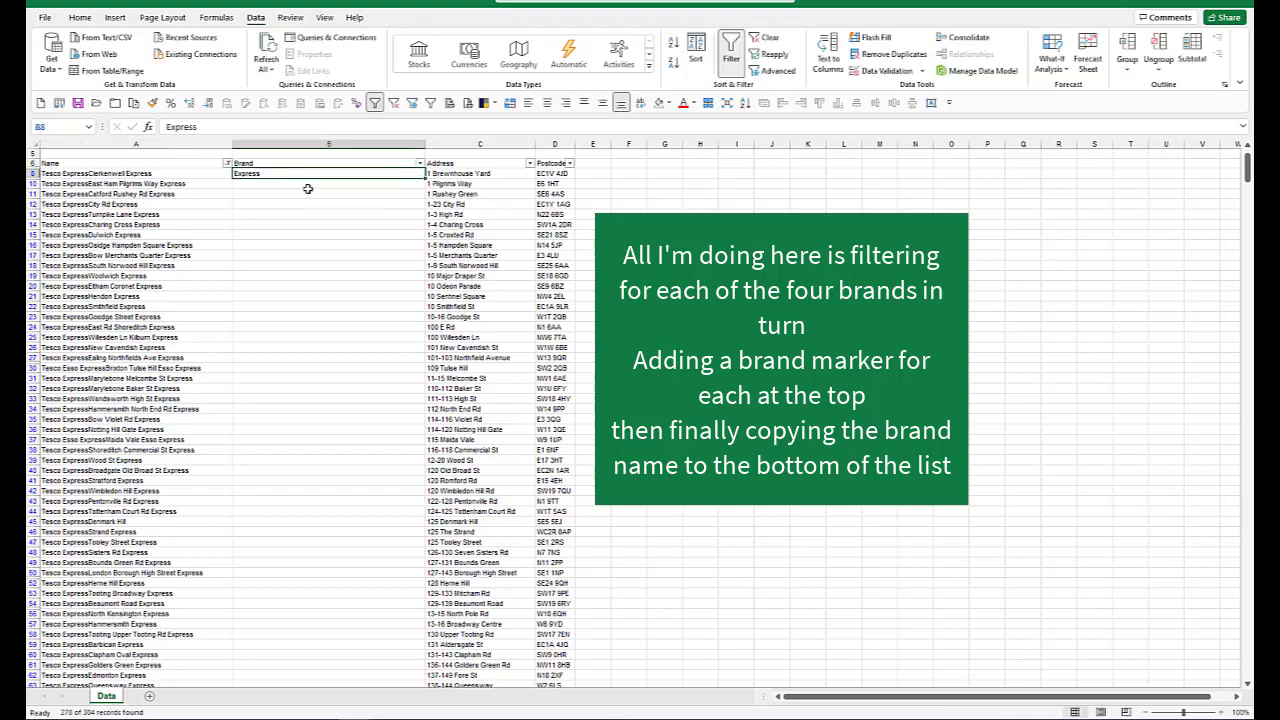
Step: Fill the Express brand down from B8 through all the filtered Express stores
scroll(308, 189, "down", 20)
left_click_drag(308, 175, 308, 189)
scroll(308, 189, "up", 3)
key("shift+Down")
key("shift+Down")
key("shift+Down")
key("shift+Down")
key("shift+Down")
key("shift+Down")
key("shift+Down")
key("shift+Down")
key("shift+Down")
key("shift+Down")
key("shift+Down")
key("shift+Down")
key("shift+Down")
key("shift+Down")
key("shift+Down")
key("shift+Down")
key("shift+Down")
key("ctrl+d")
key("ctrl+Up")
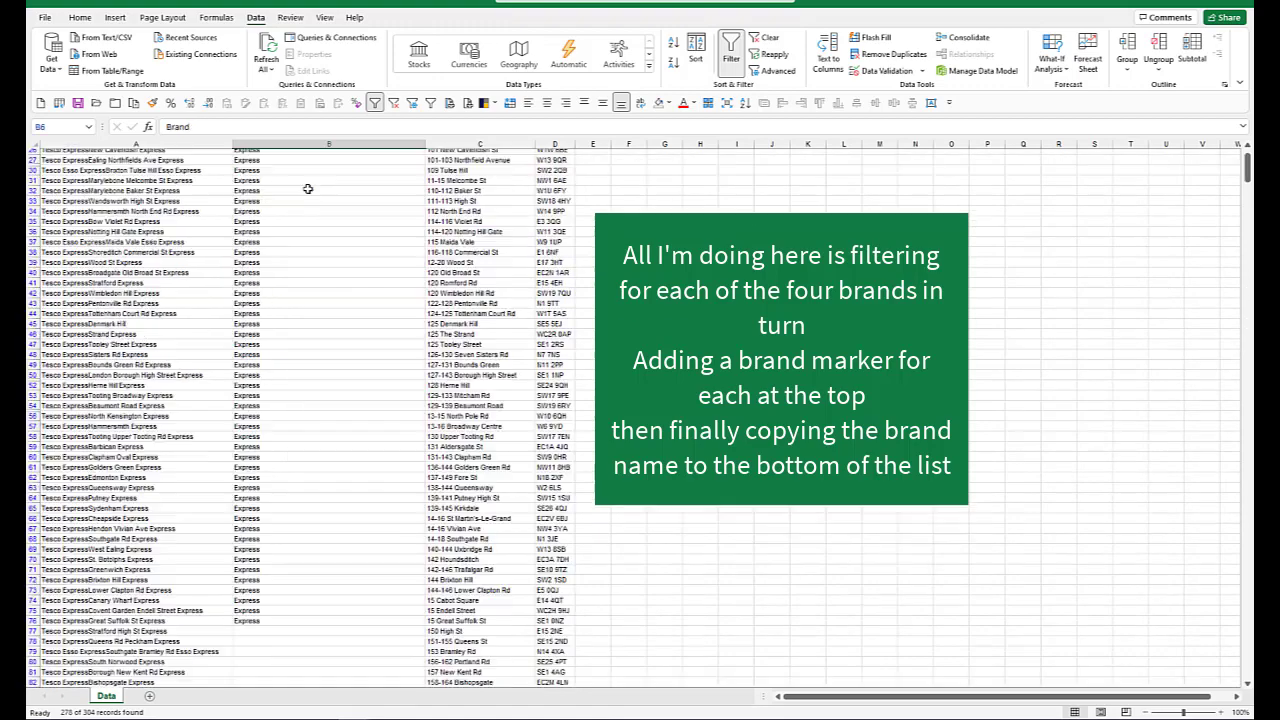
Step: Clear the Name filter and filter the Brand column to show only blank entries
left_click(197, 204)
left_click(392, 103)
left_click(330, 174)
left_click(420, 153)
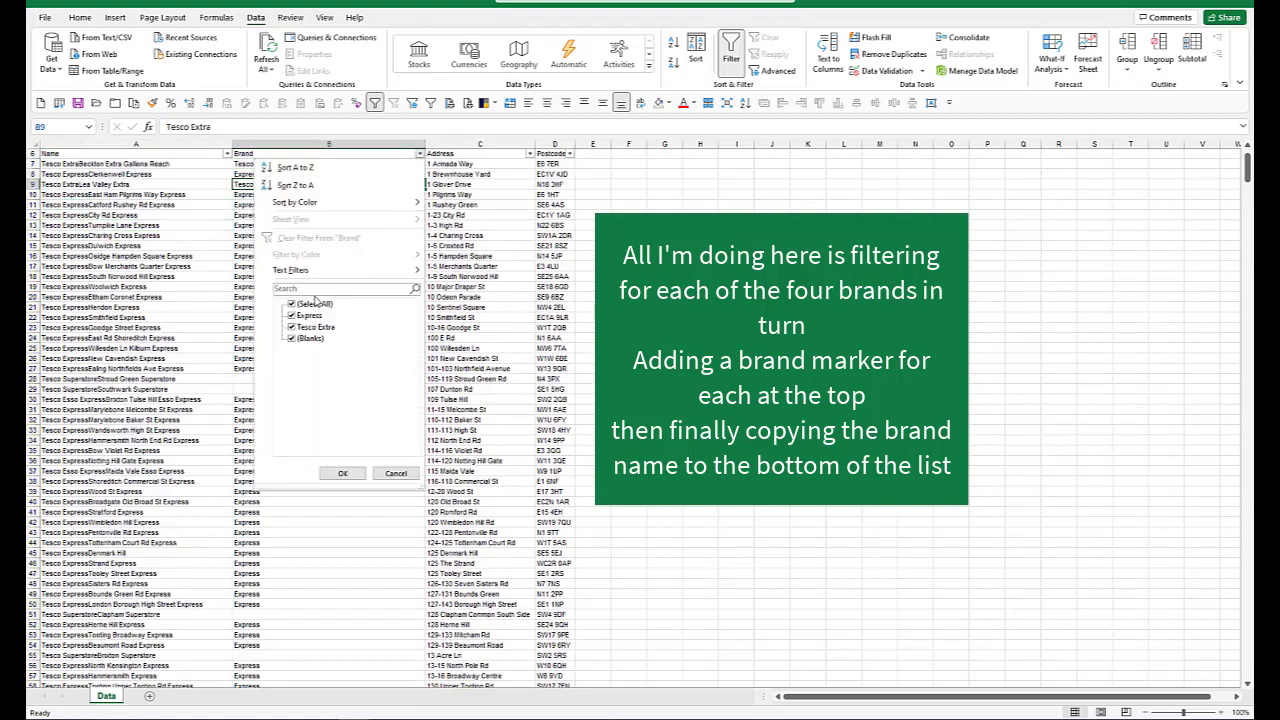
left_click(300, 303)
left_click(313, 336)
left_click(343, 468)
Step: Enter Tesco Superstore as the Brand in B28 and fill it down through all the filtered stores
scroll(254, 338, "up", 2)
left_click(140, 233)
left_click(132, 243)
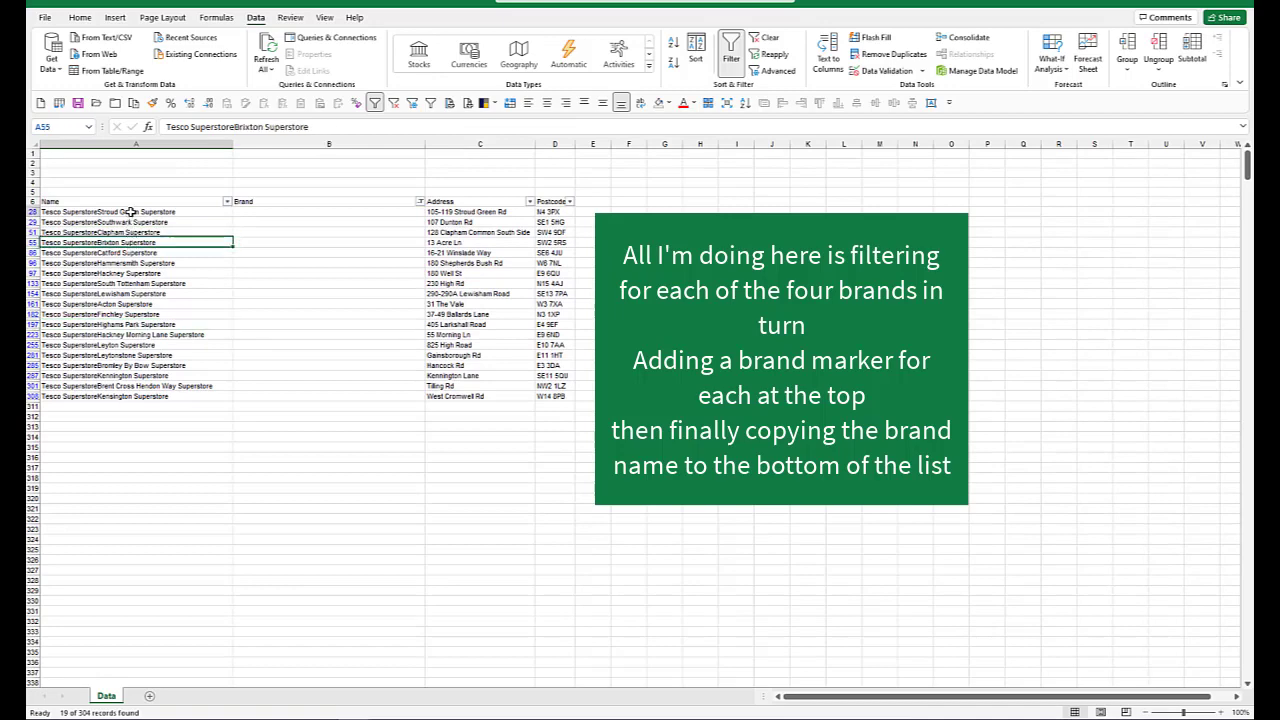
left_click(130, 212)
left_click(270, 212)
type("Tesco Superstore")
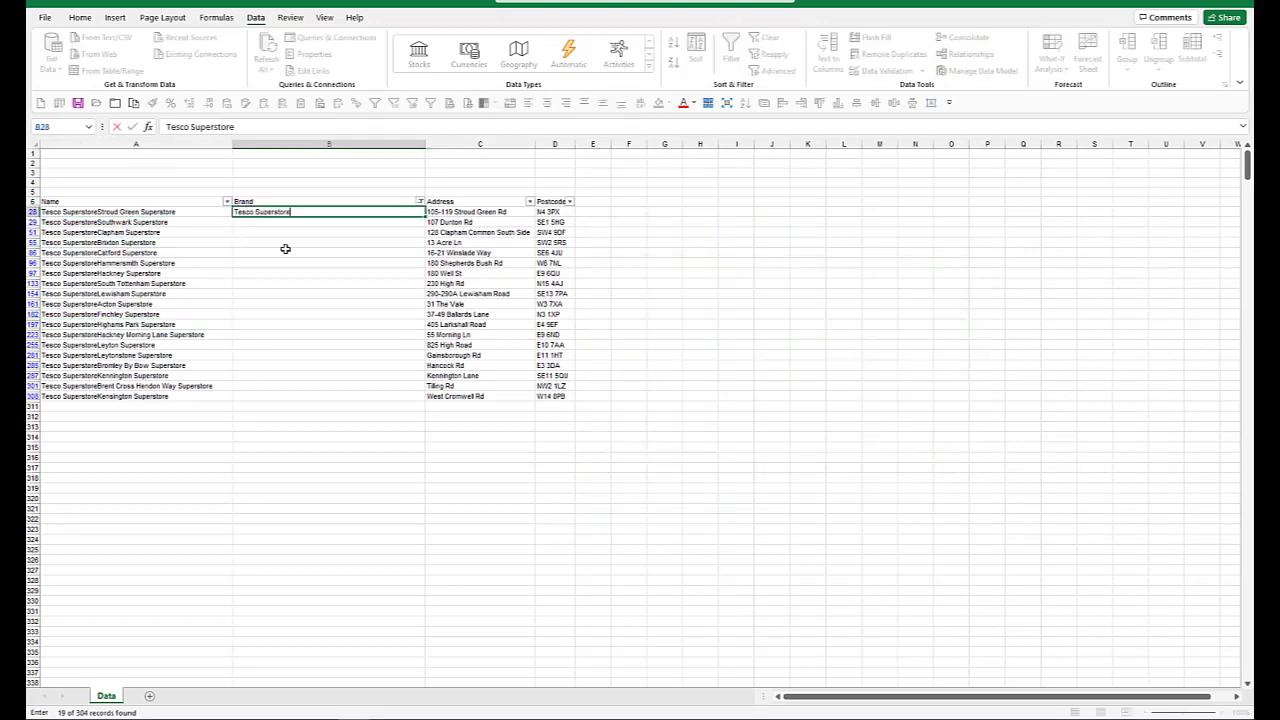
key("Return")
left_click_drag(272, 212, 280, 395)
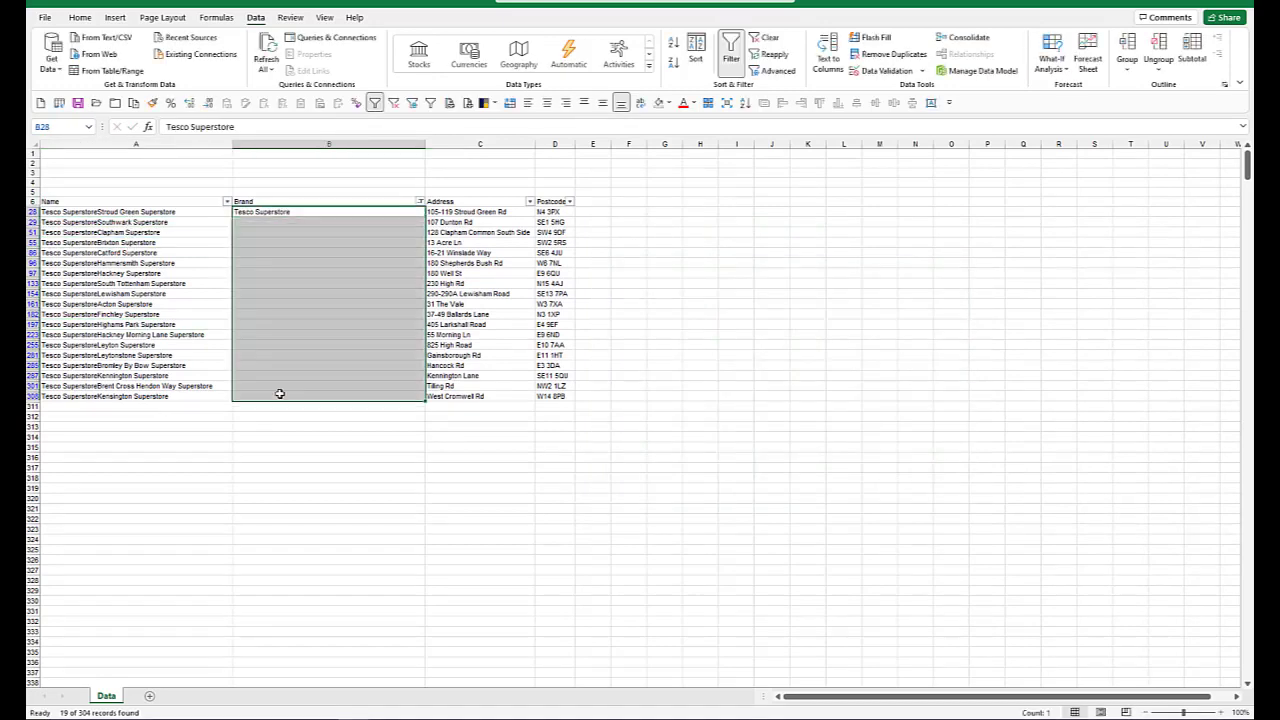
key("ctrl+d")
Step: Clear the Brand filter and filter the Name column by the search text "esso"
left_click(420, 202)
left_click(309, 277)
left_click(309, 276)
key("Up")
key("Up")
key("Up")
key("Up")
key("Up")
key("Up")
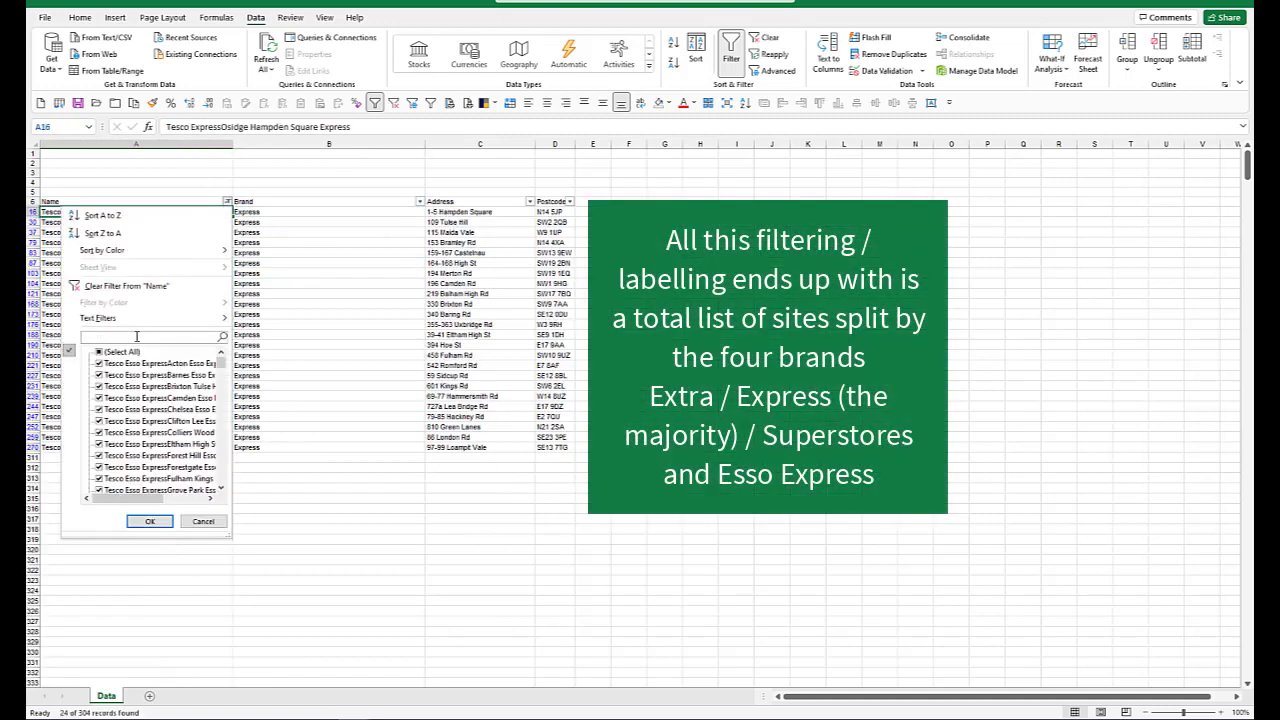
type("esso")
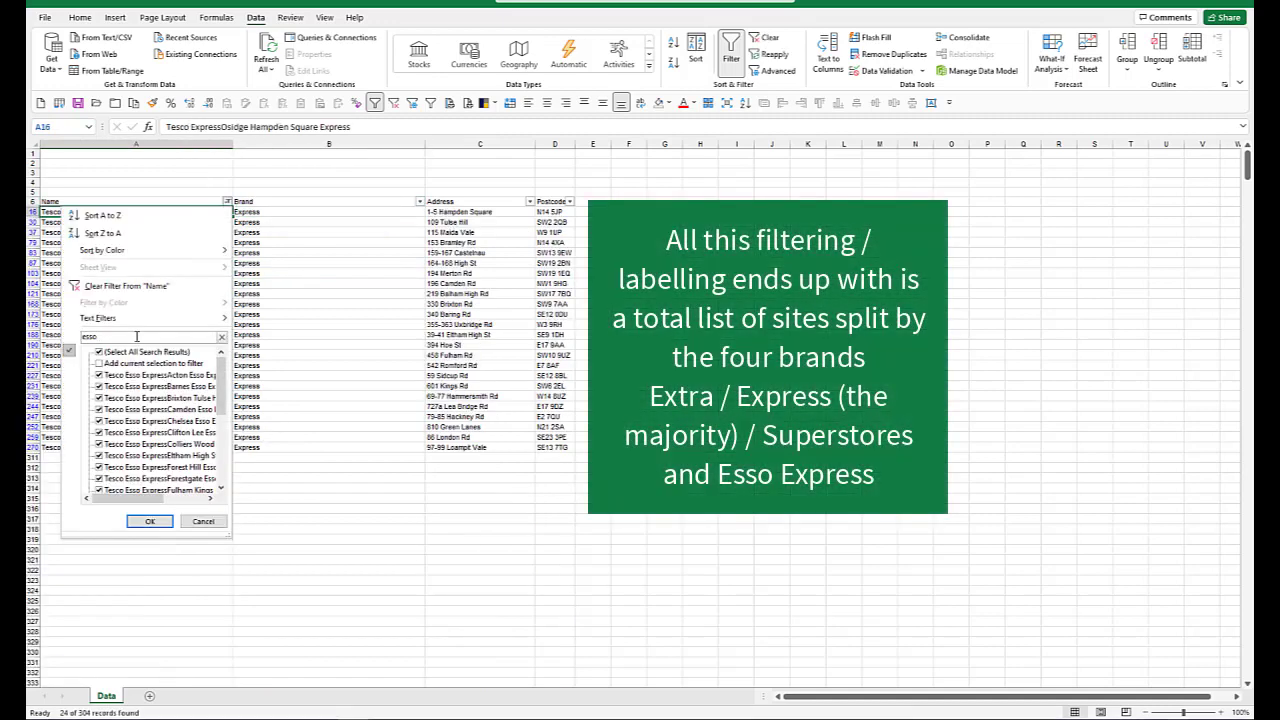
left_click(150, 521)
Step: Replace the Brand in B30 with Tesco Esso Express and fill it down through all the filtered Esso stores
left_click(255, 212)
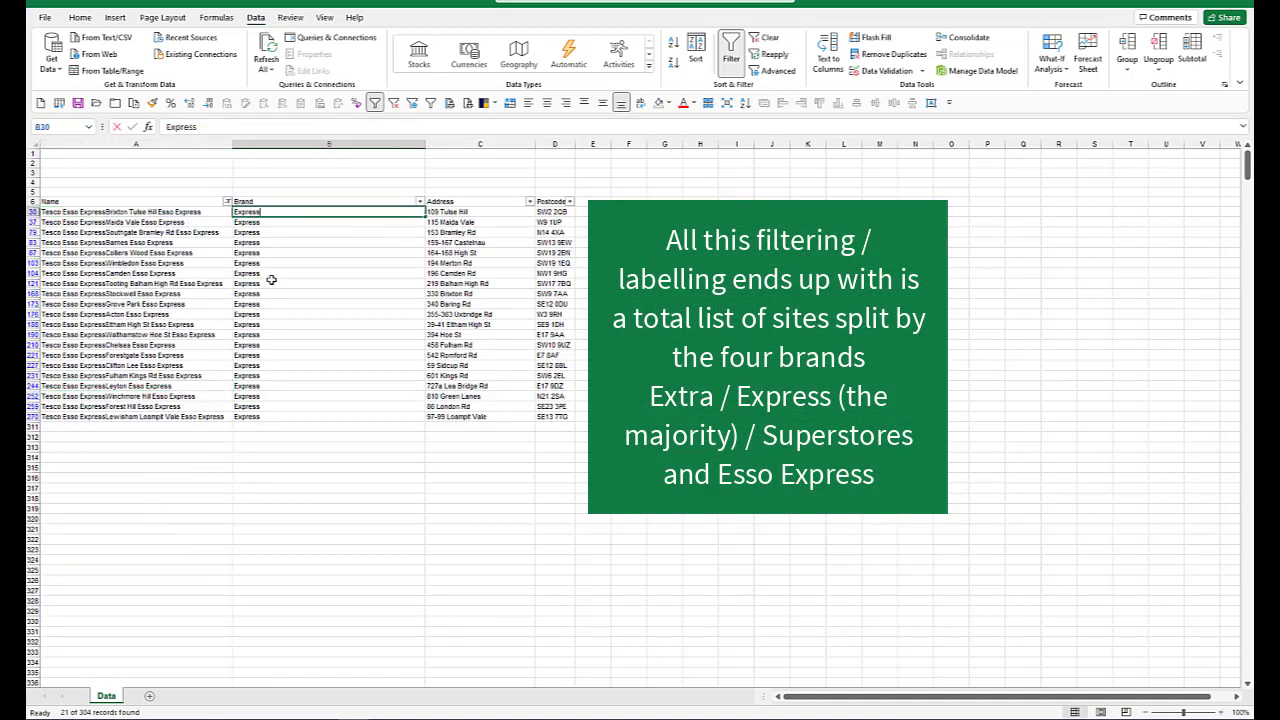
type("Tesco Esso Express")
key("ctrl+Return")
key("ctrl+shift+Down")
key("ctrl+d")
left_click(271, 281)
left_click(172, 233)
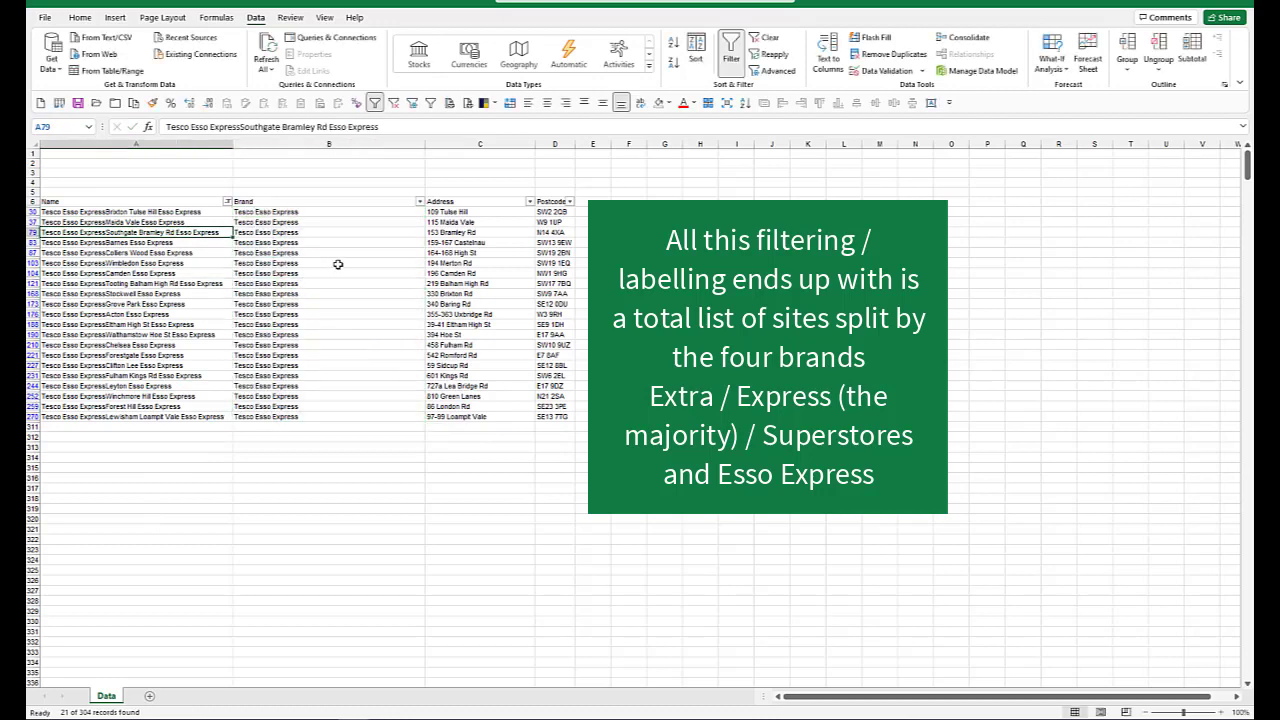
Step: Clear the Name filter, show only rows with the Express brand, and change the Brand in B8 to Tesco Express
left_click(393, 103)
left_click(431, 104)
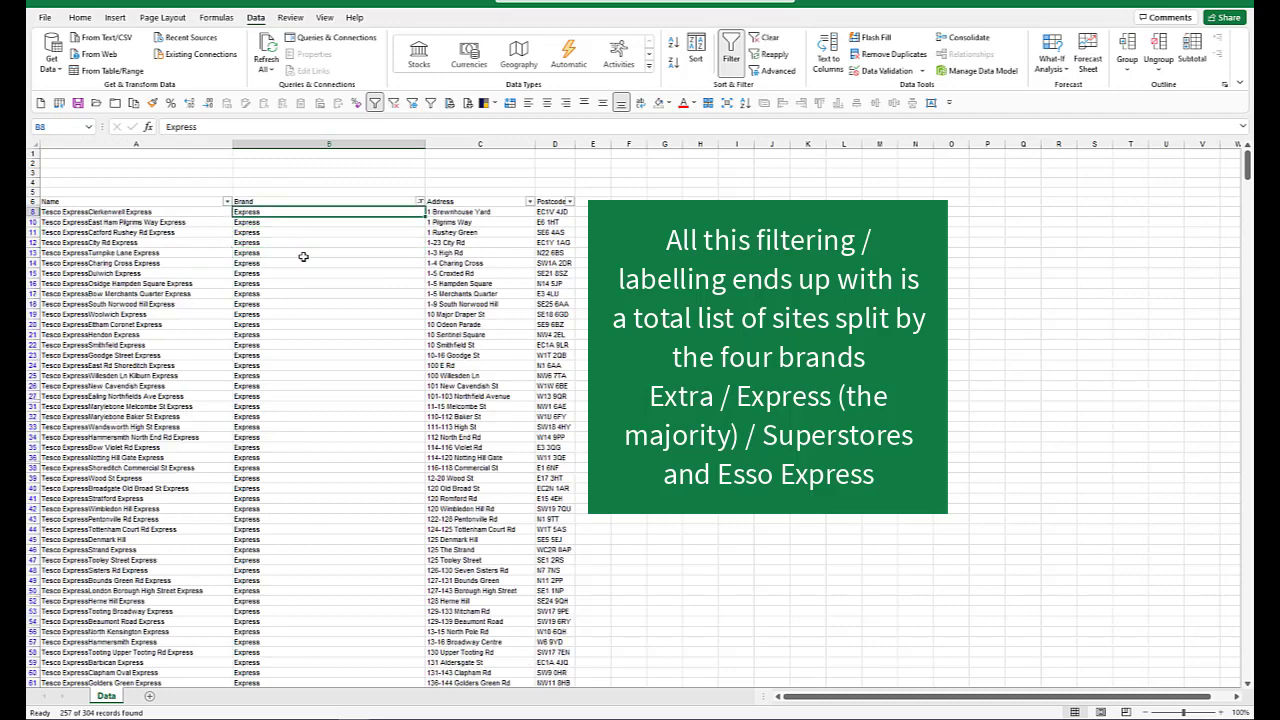
left_click(165, 127)
type("Tesco")
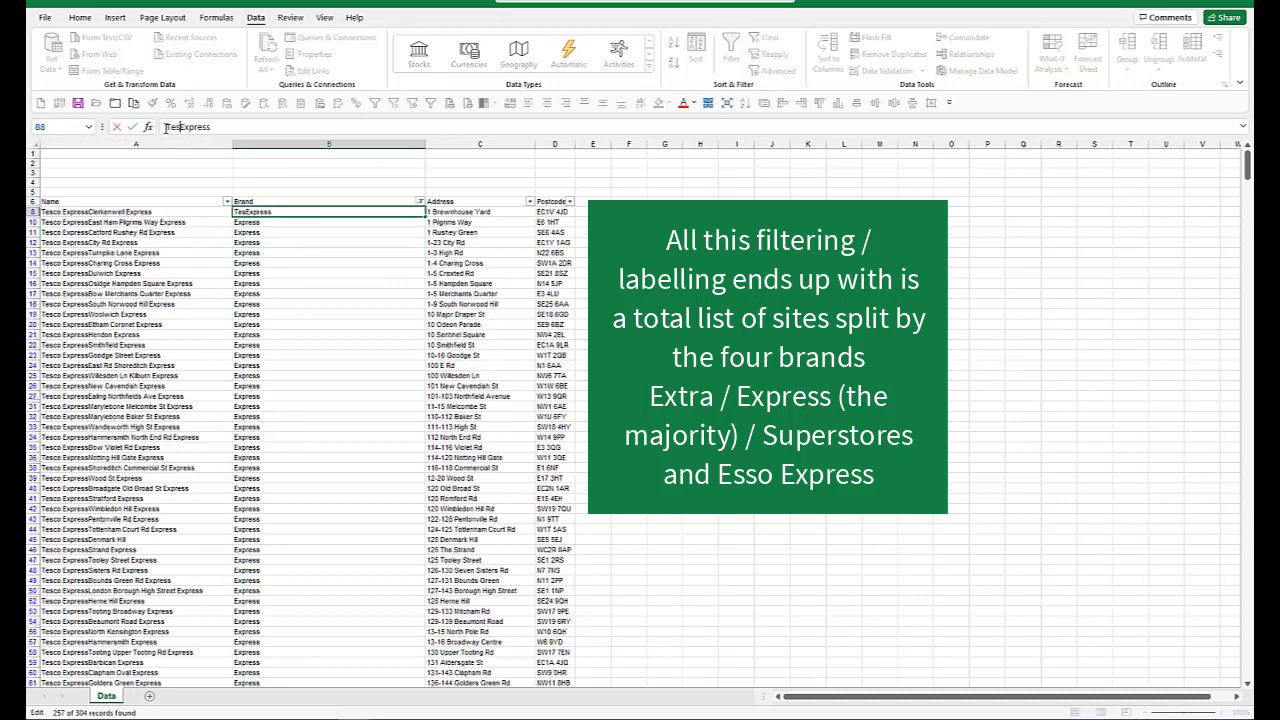
key("ctrl+Return")
Step: Fill Tesco Express down from B8 through all the filtered stores in the Brand column
key("End")
key("shift+Down")
key("ctrl+d")
key("End")
key("Down")
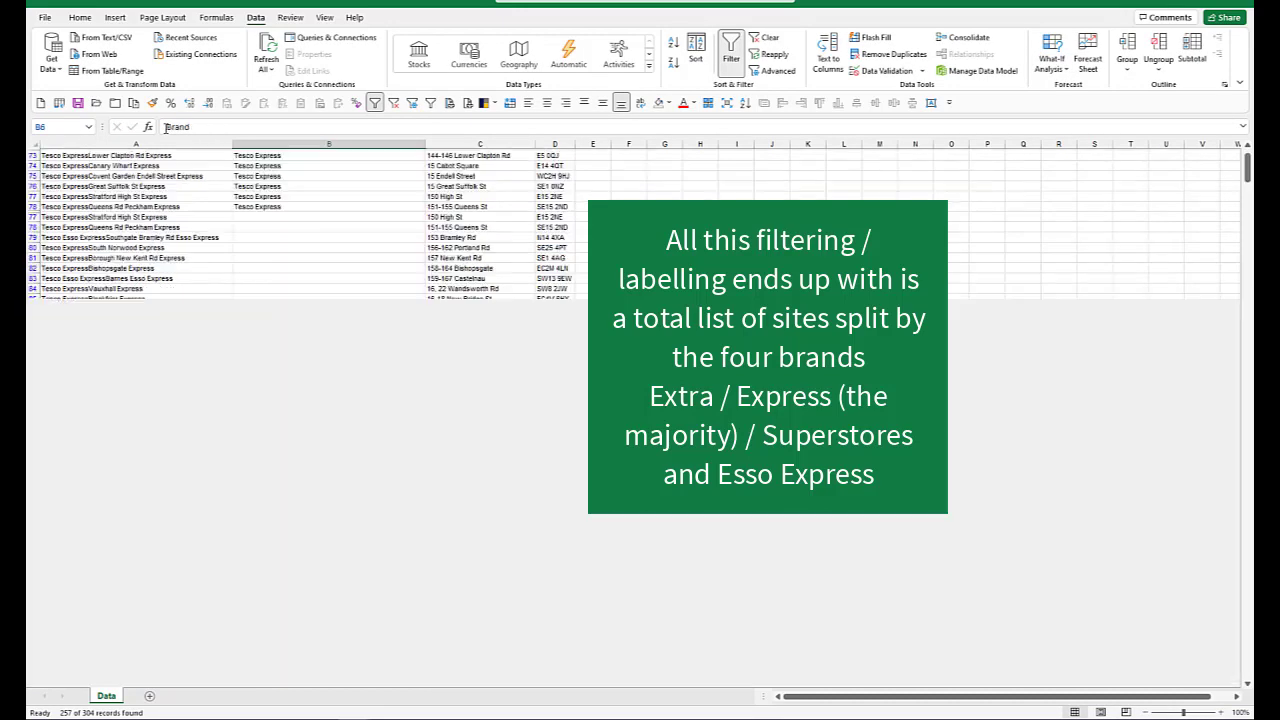
key("End")
key("Up")
key("Down")
Step: Clear the Brand filter so that all stores are listed again
left_click(394, 103)
left_click(304, 243)
scroll(300, 218, "up", 2)
left_click(297, 213)
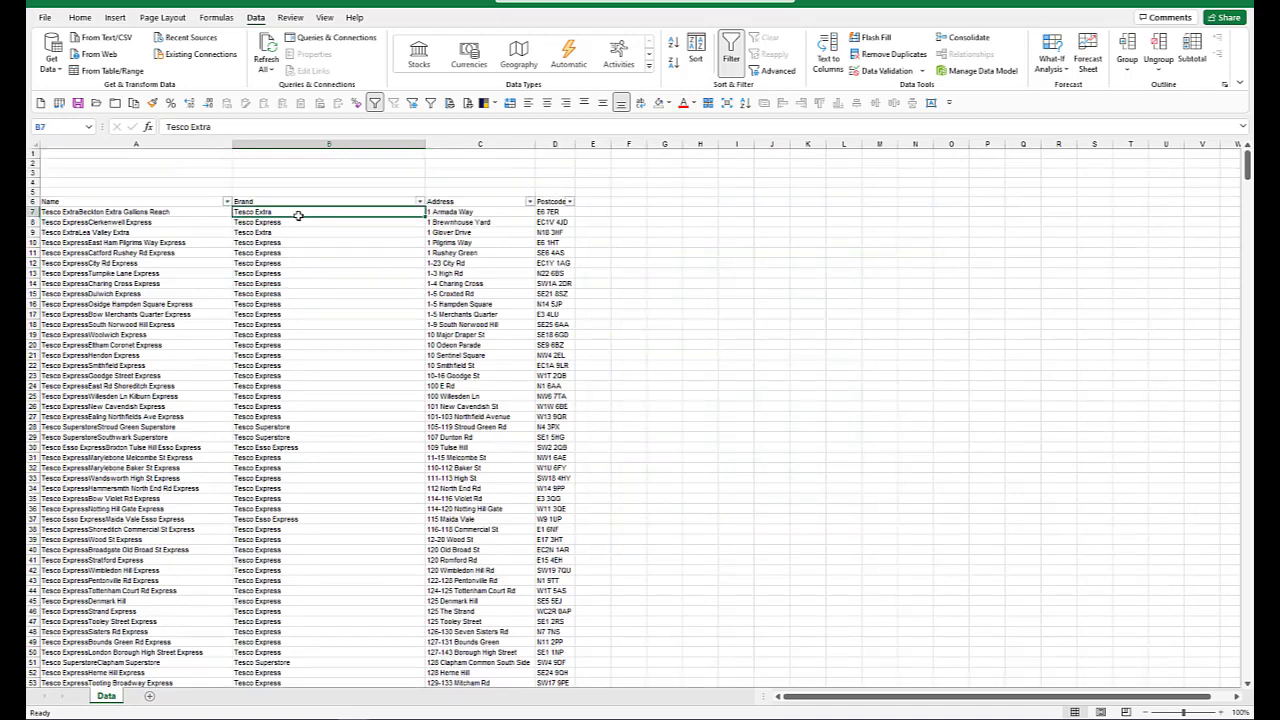
left_click(130, 212)
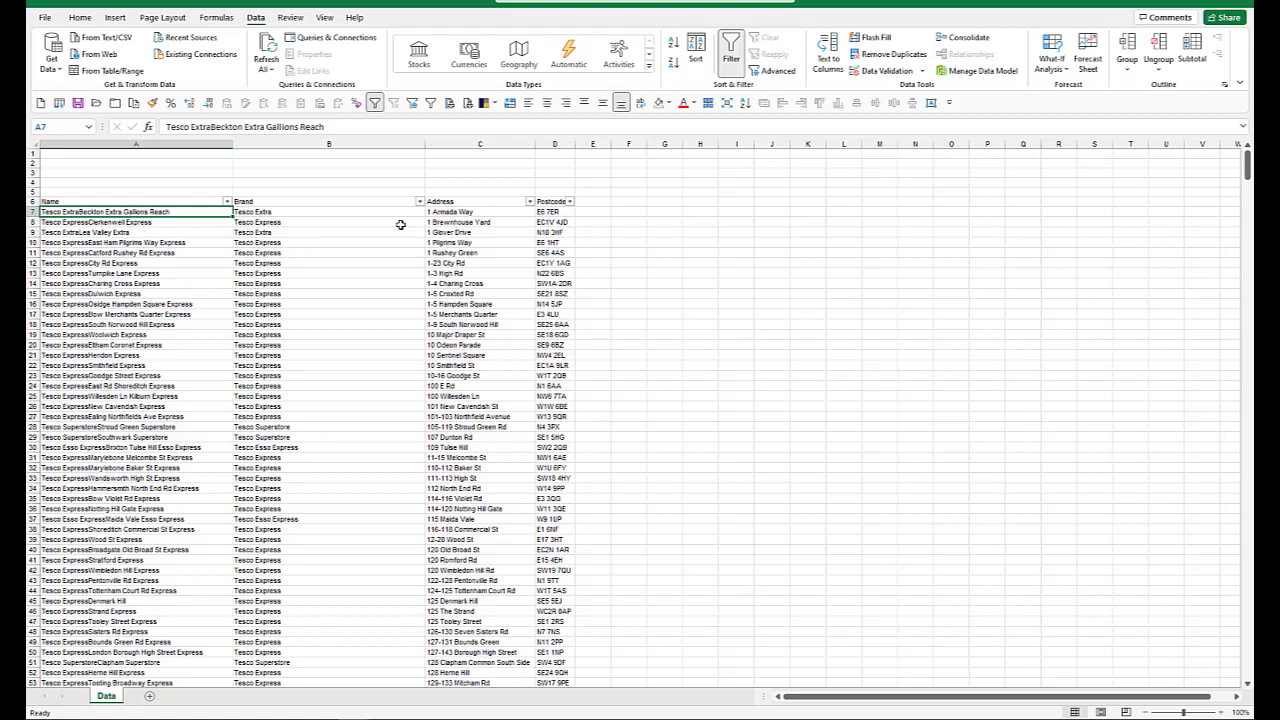
Step: Add the header Name in E6, beside the Postcode column
left_click(594, 200)
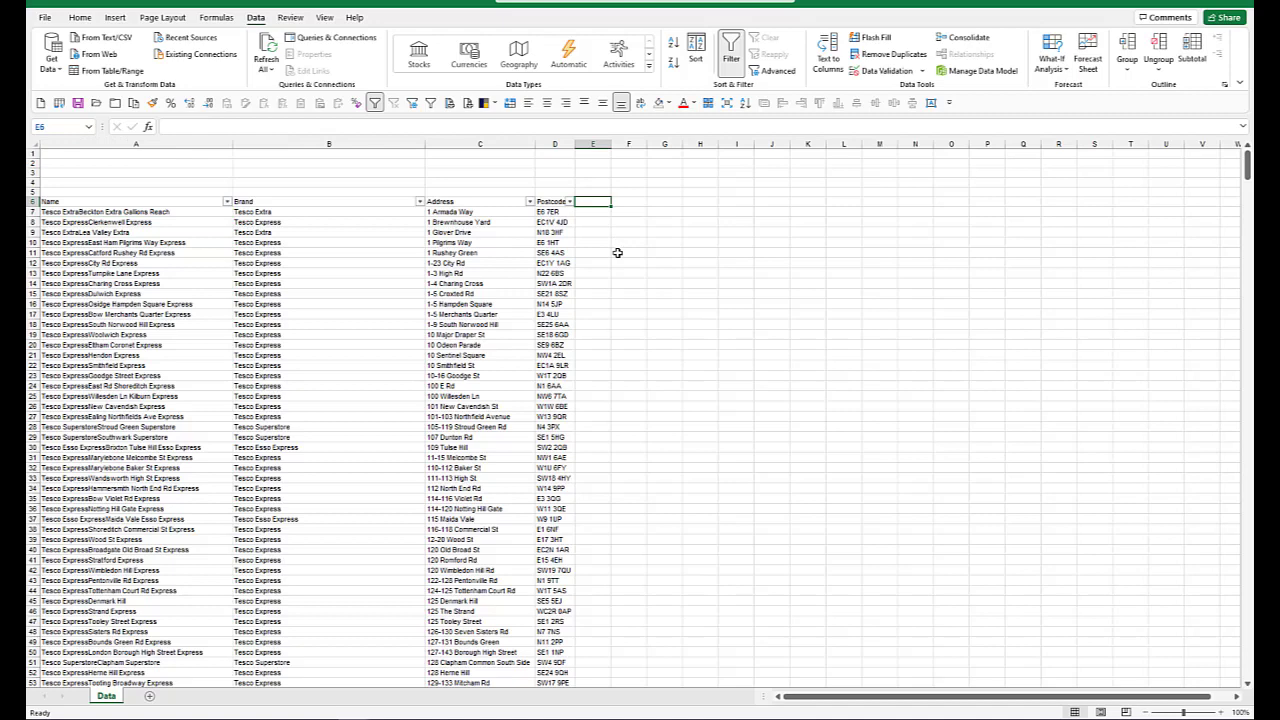
type("Name")
key("ctrl+Return")
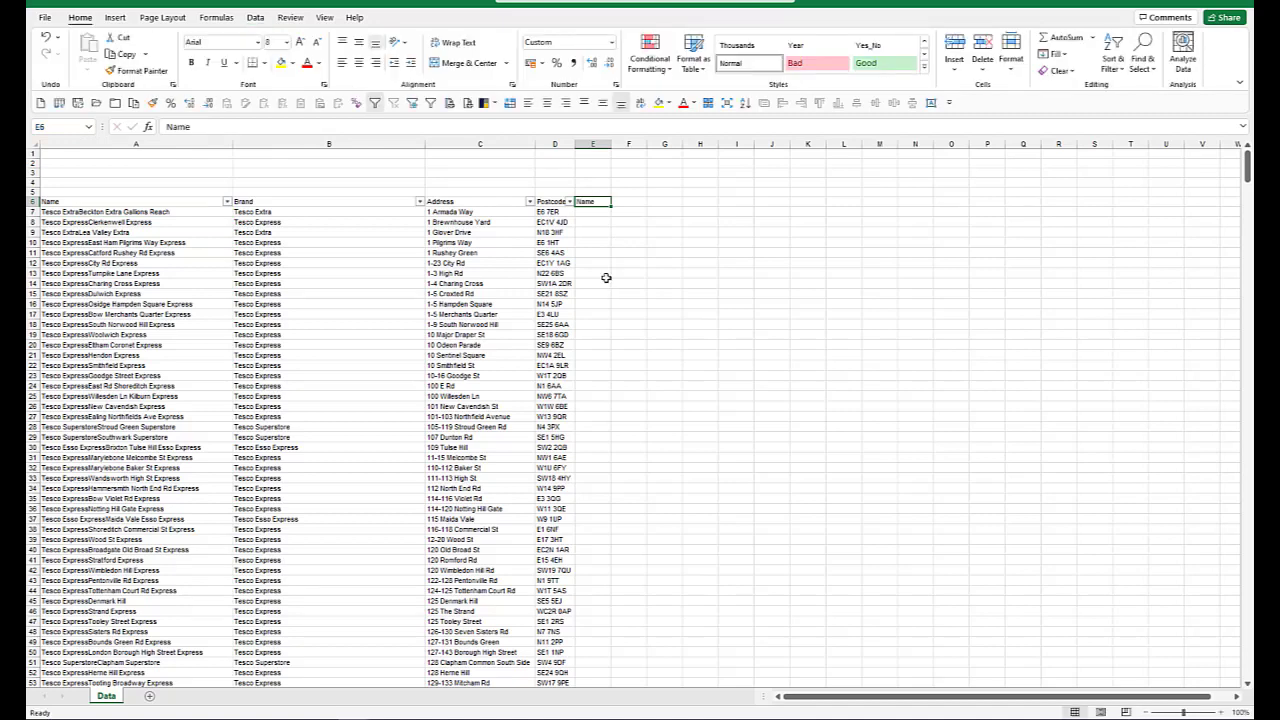
Step: Enter the formula =RIGHT(A7,LEN(A7)-LEN(B7)) in E7 and fill it down the new Name column for every store
left_click(593, 211)
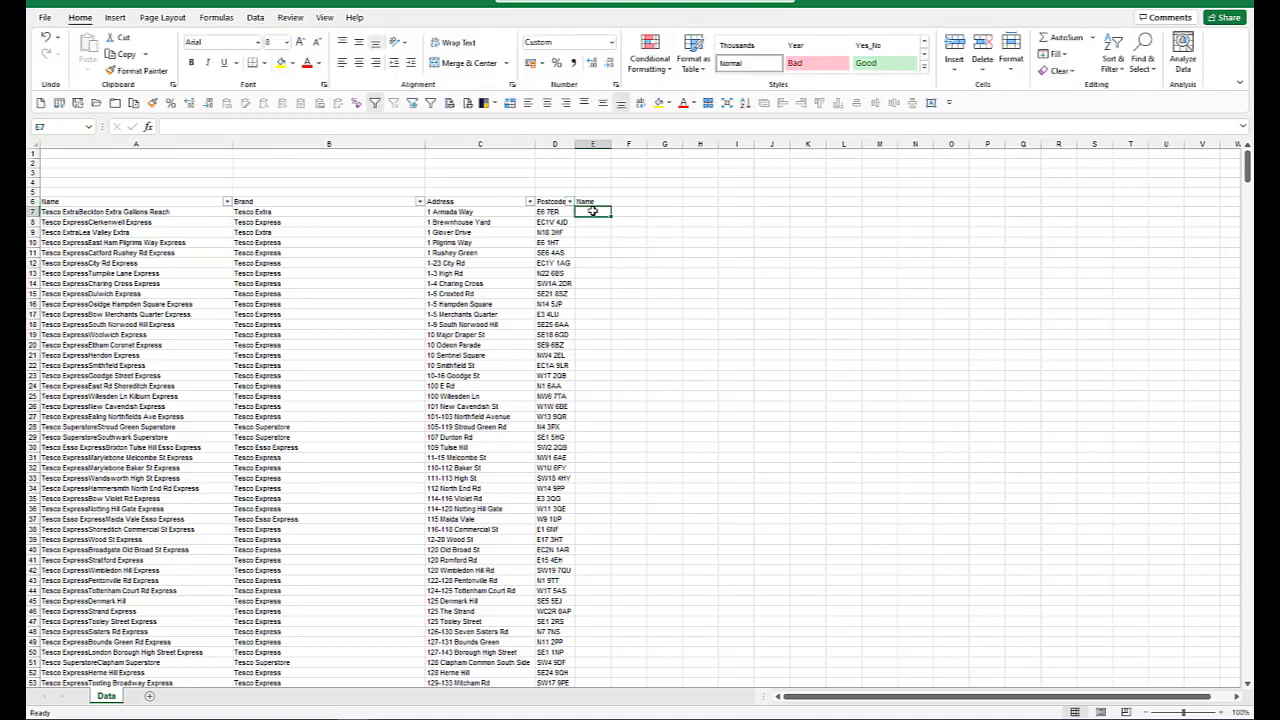
left_click(294, 212)
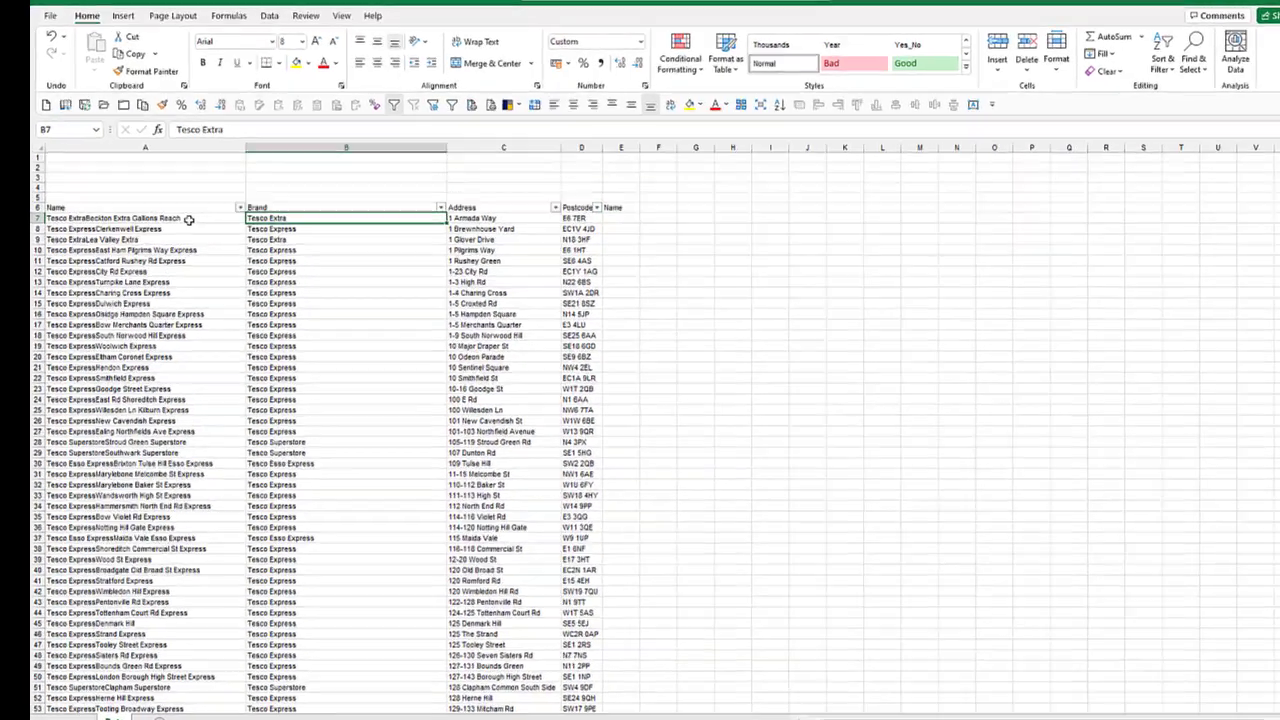
left_click(189, 219)
left_click(623, 219)
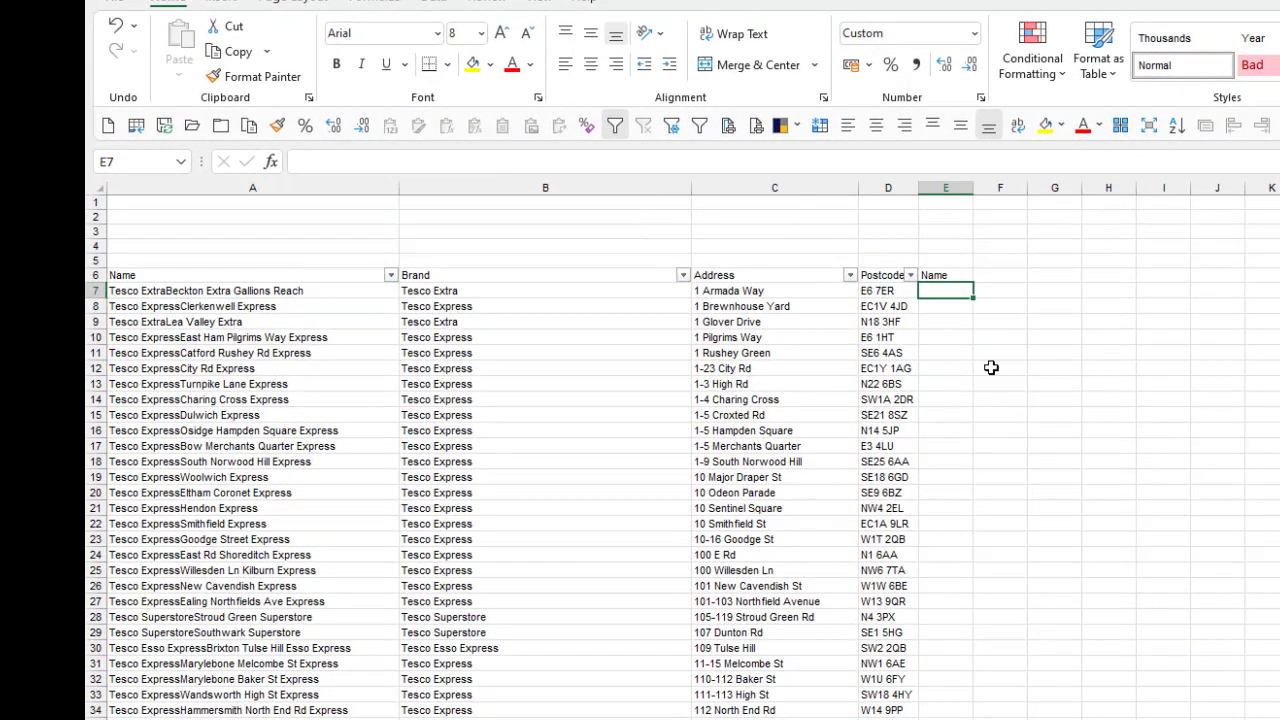
type("=righ")
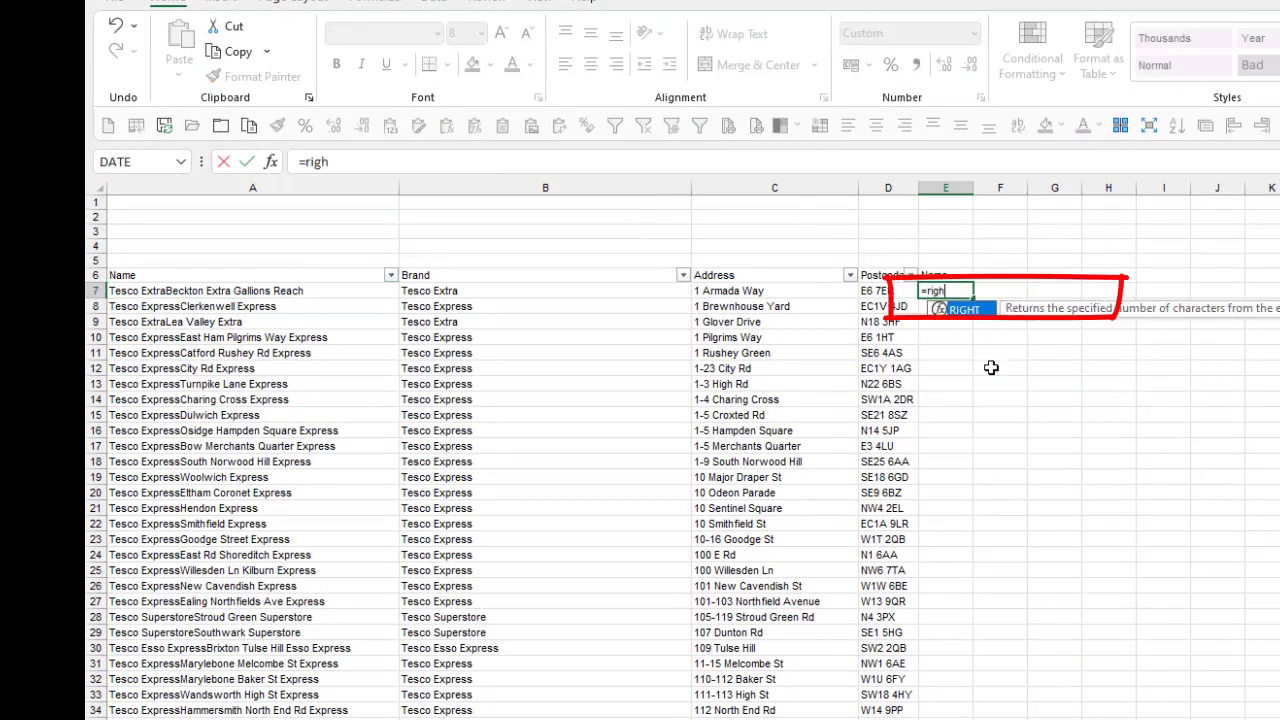
type("t(")
key("Left")
key("Left")
key("Left")
key("Left")
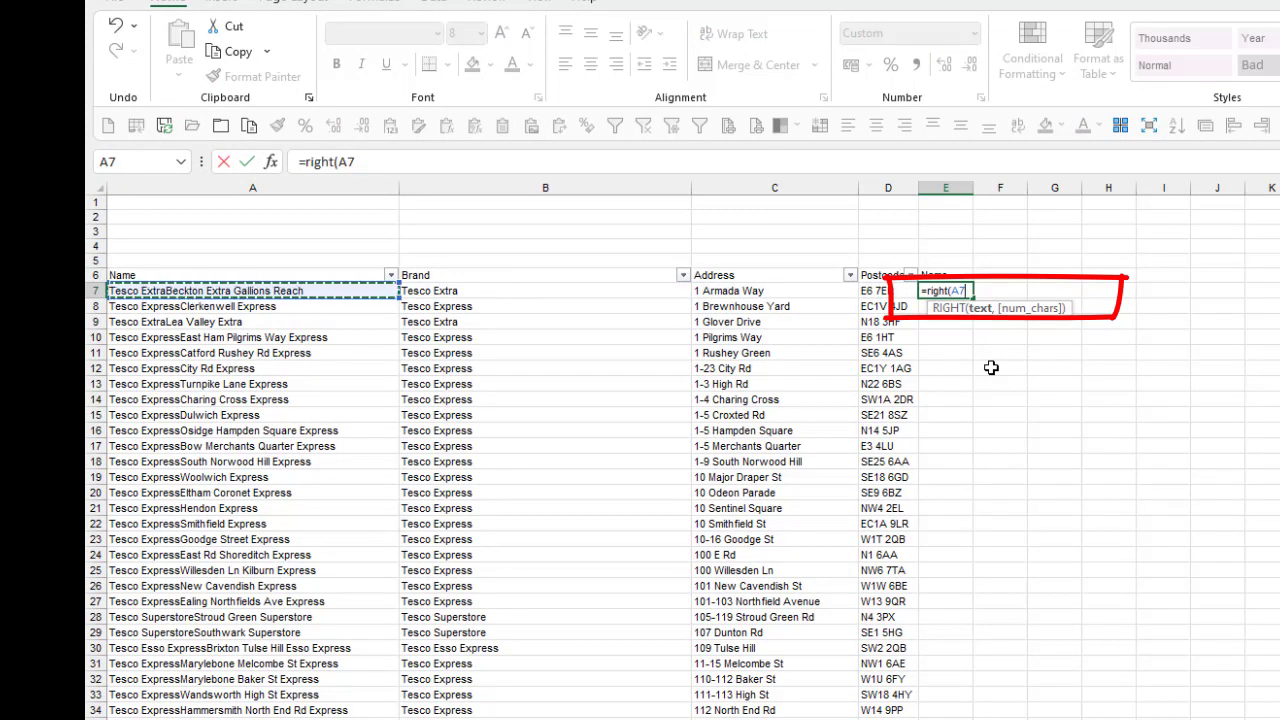
type(",")
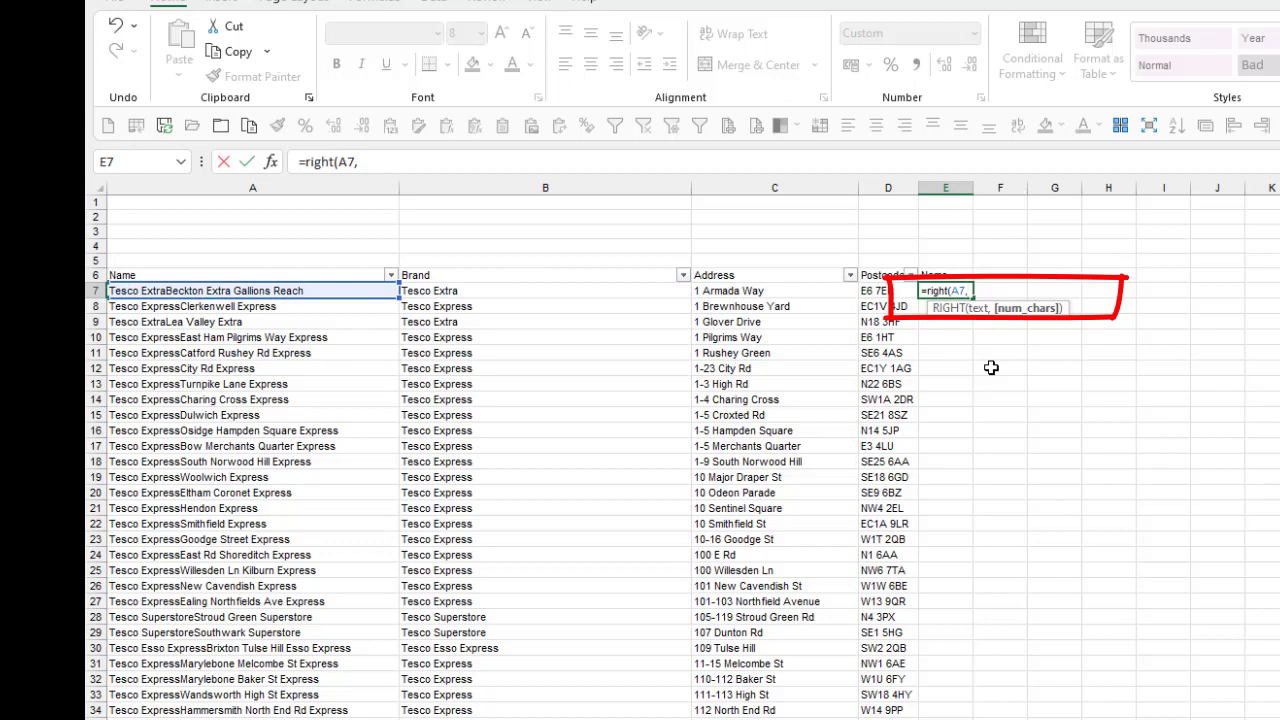
type("len")
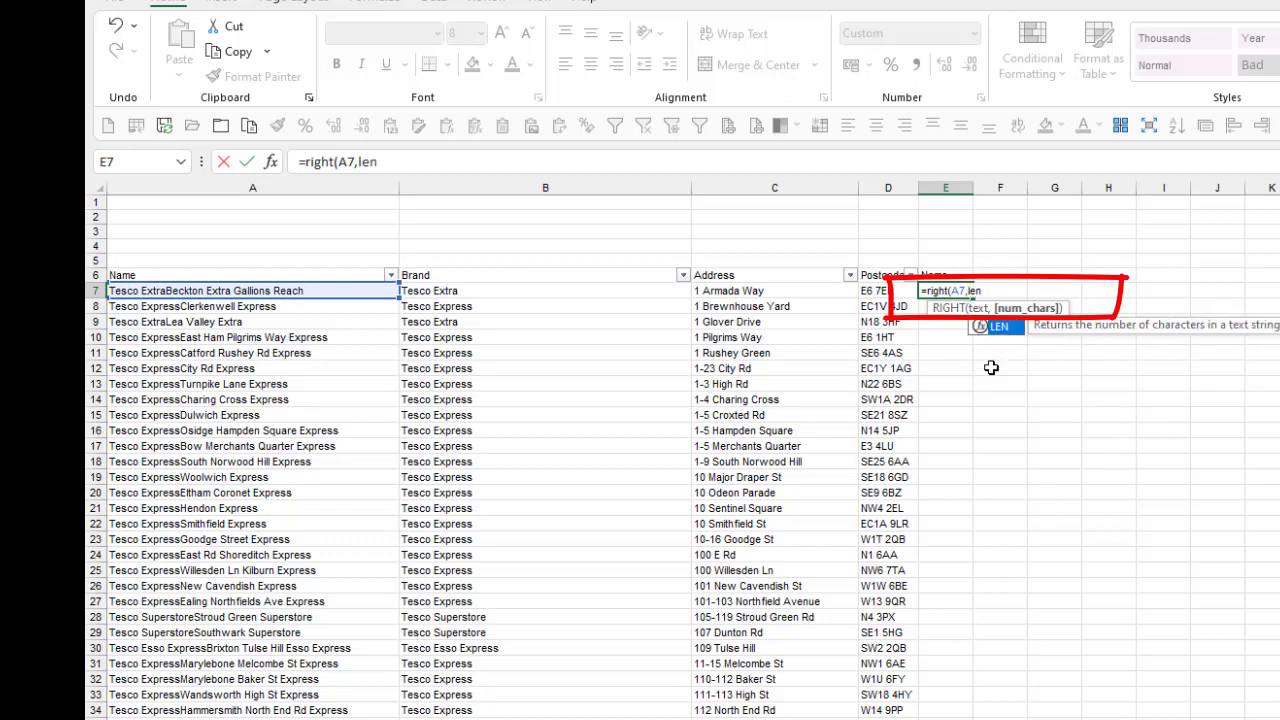
type("(")
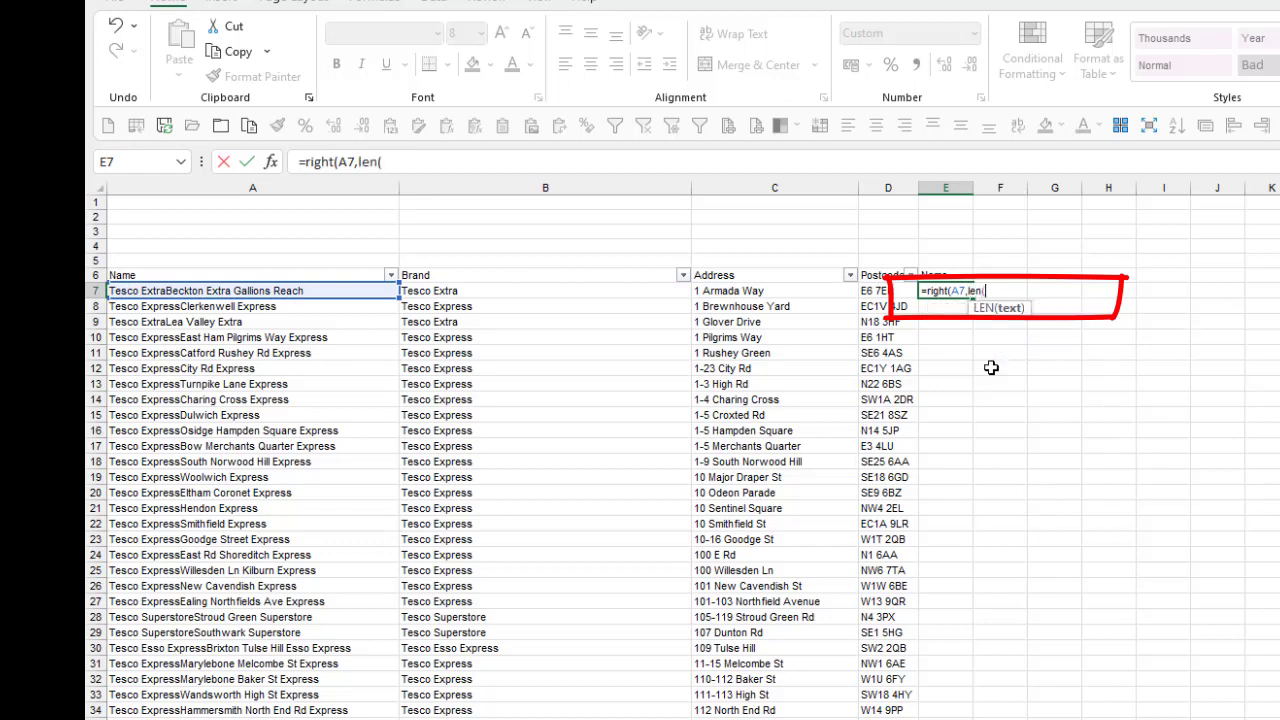
left_click(302, 291)
type(")")
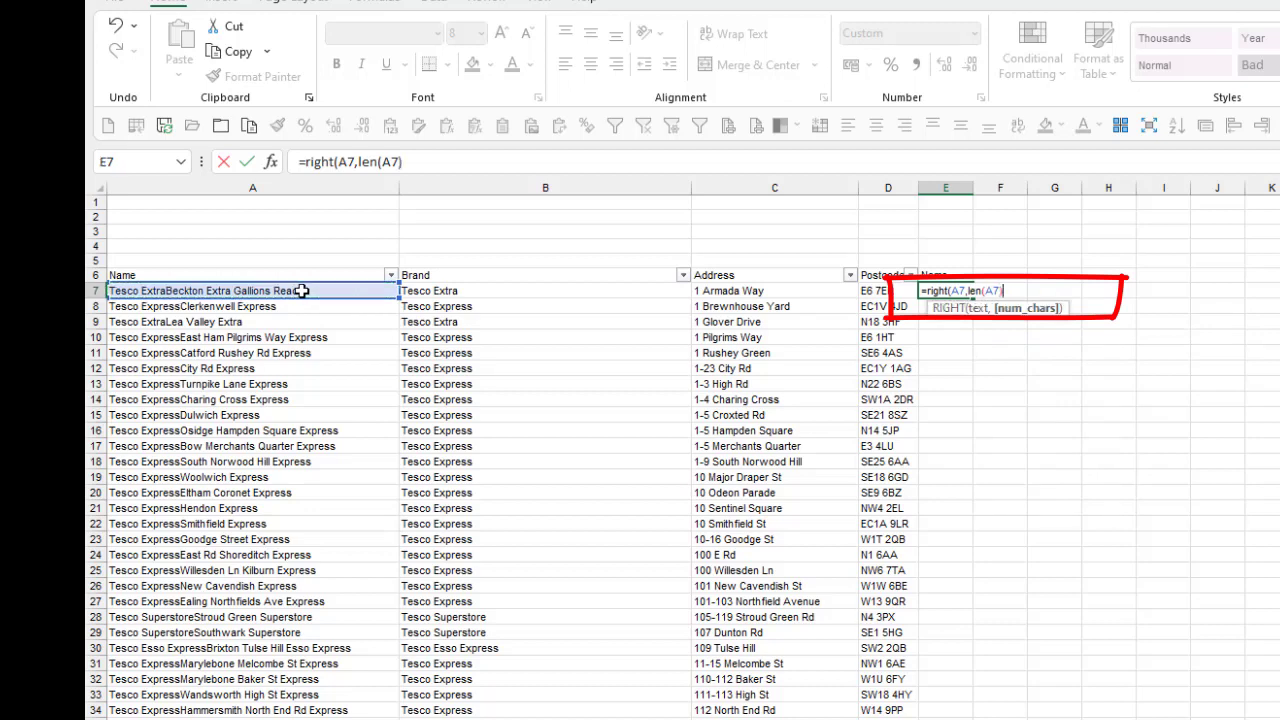
type("-len(")
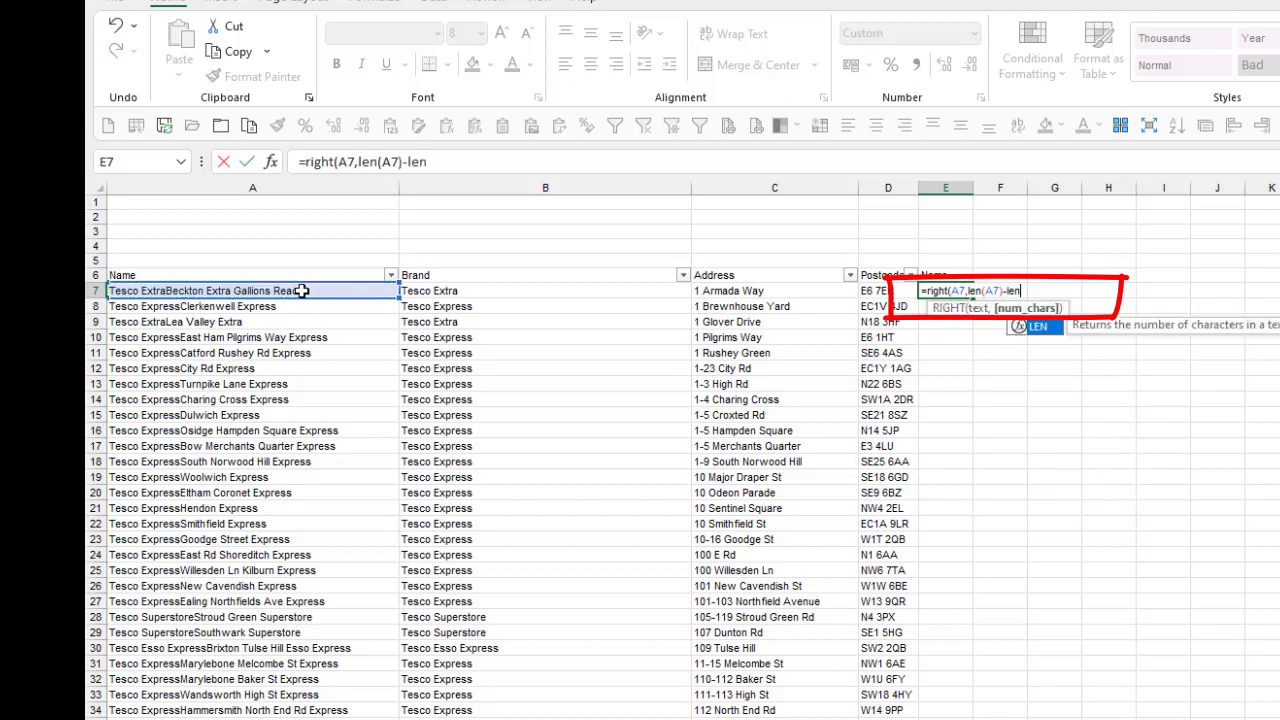
left_click(497, 287)
type("))")
key("ctrl+Return")
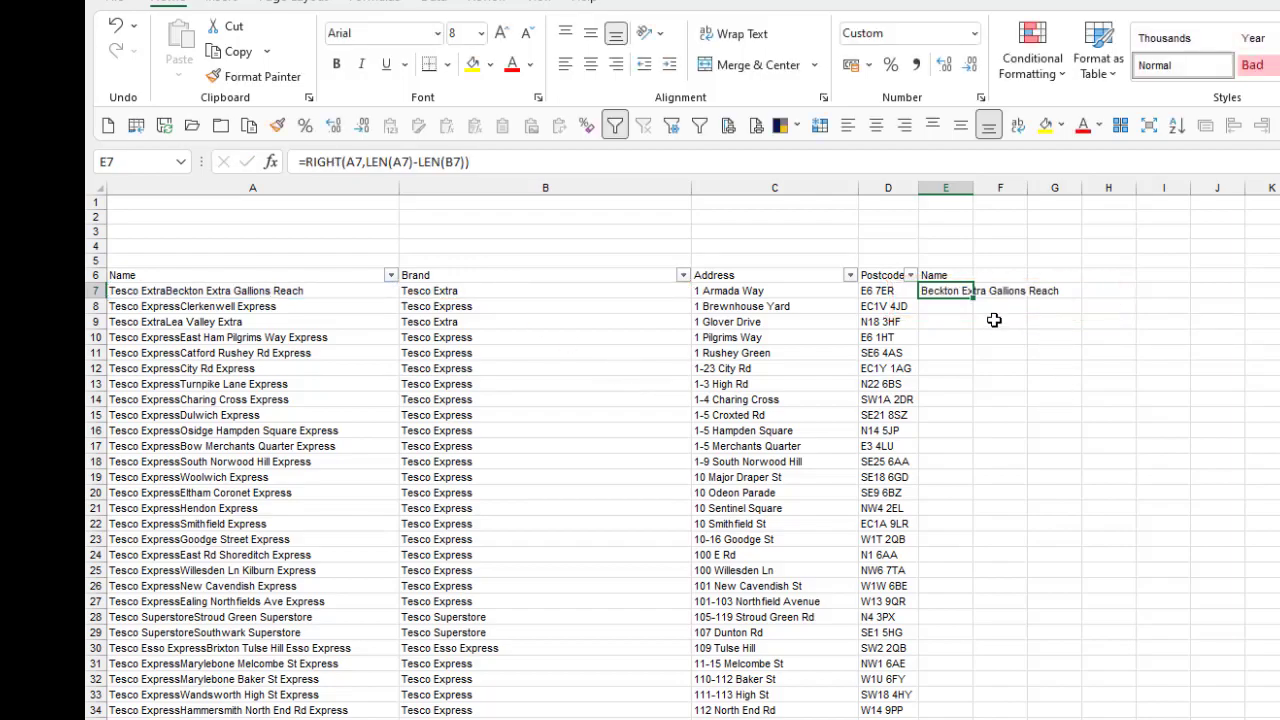
double_click(971, 296)
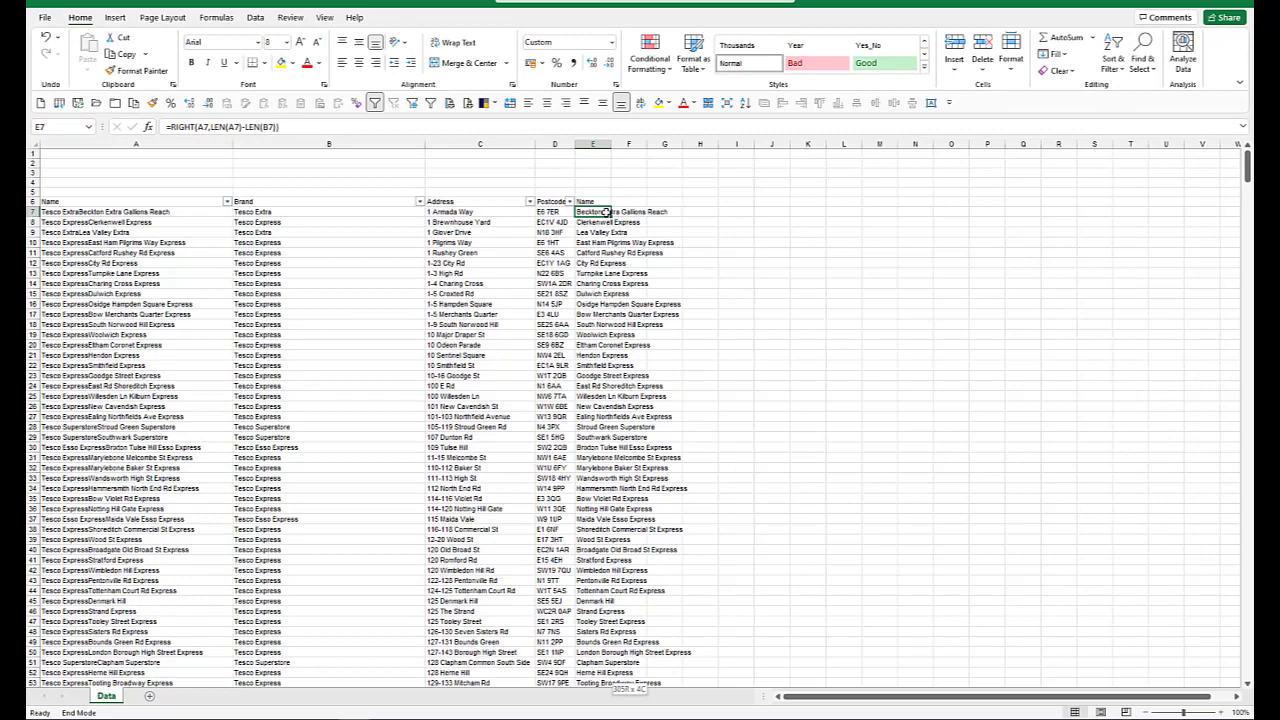
Step: Copy the stripped names from E7 down and paste them as values over the original Name column, starting at A7
key("ctrl+shift+Down")
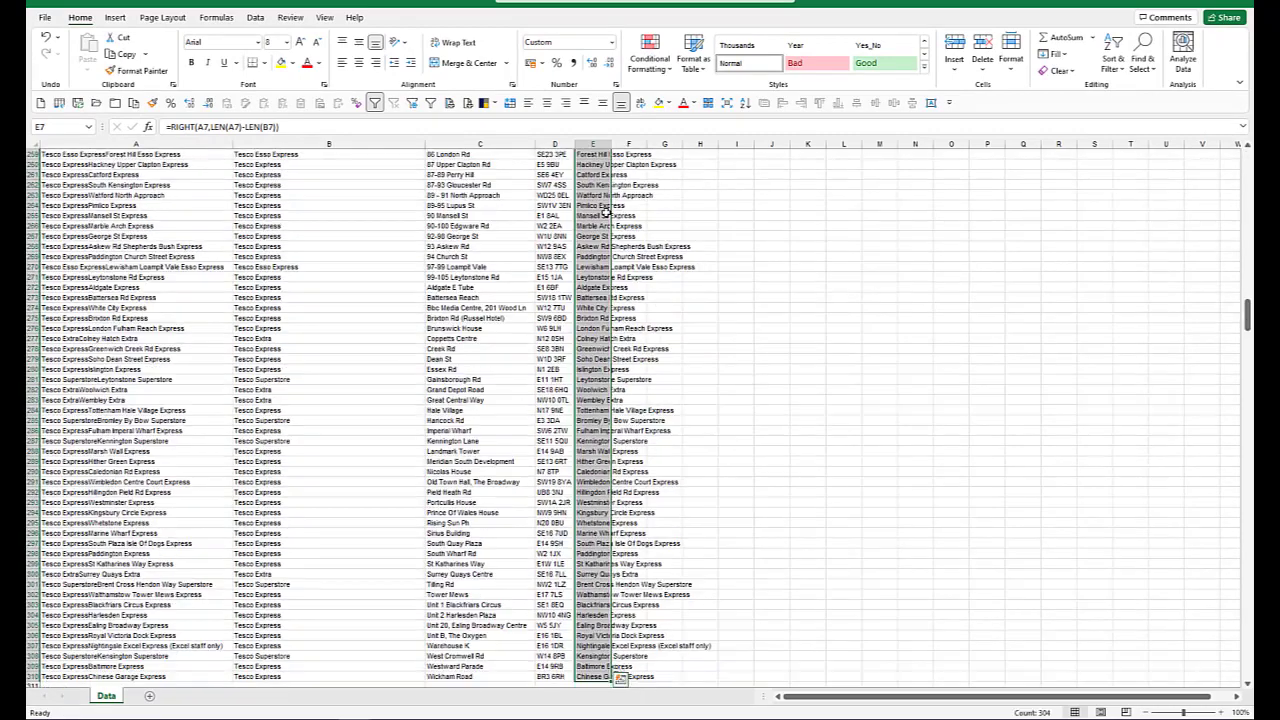
key("ctrl+c")
key("Left")
key("Left")
key("Left")
key("Left")
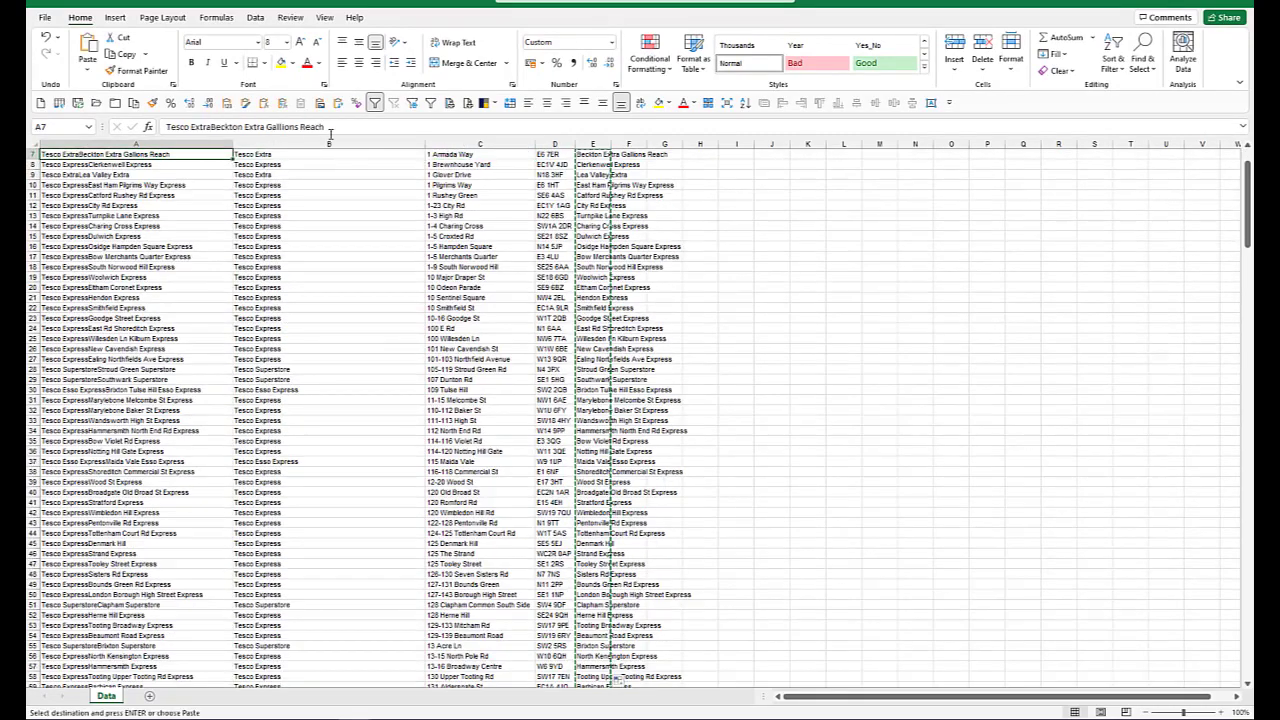
key("ctrl+v")
scroll(399, 270, "up", 2)
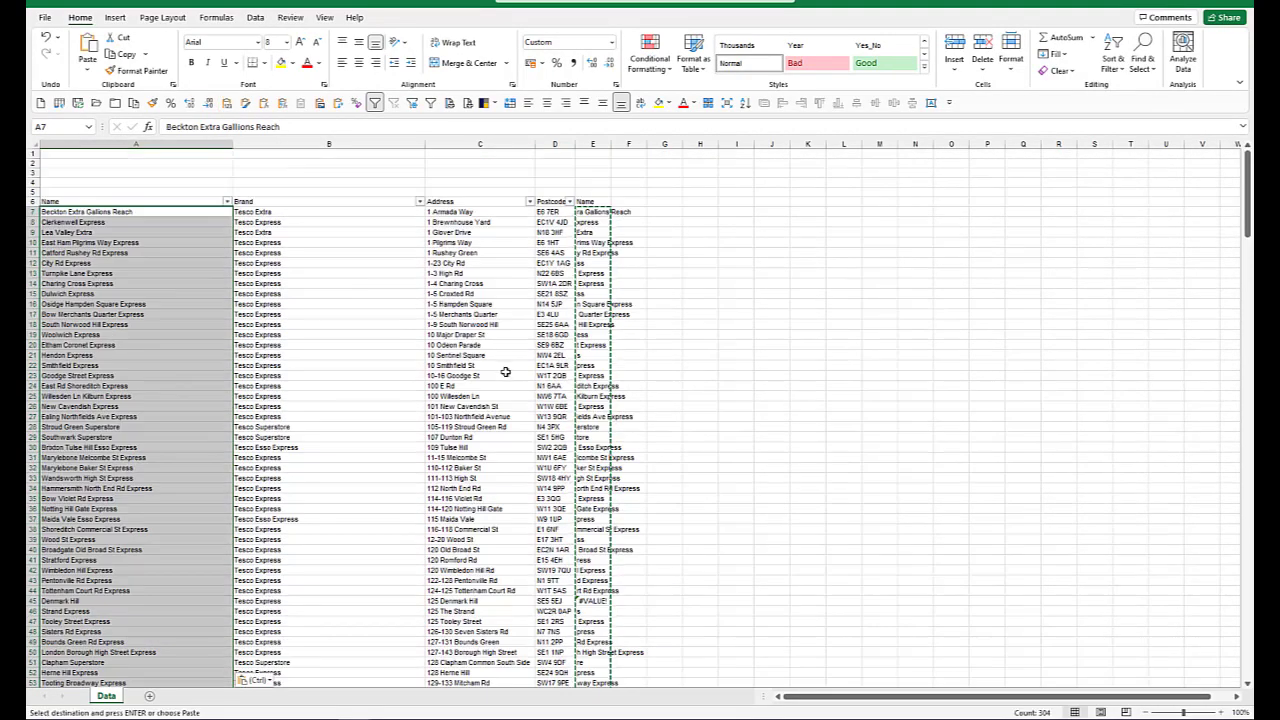
Step: Clear the whole helper Name column E beside the Postcode column
left_click(593, 232)
left_click(598, 139)
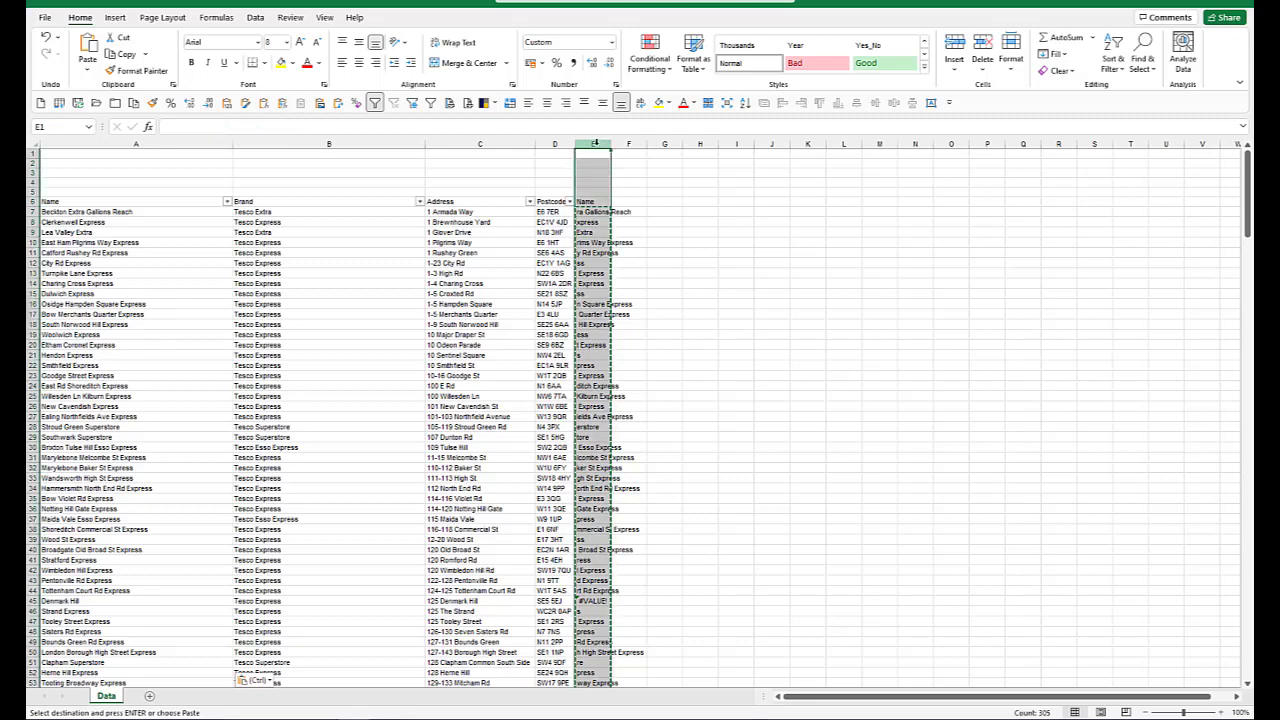
key("Delete")
Step: Copy the entire store table with its headers and paste it over the sample data in BatchGeo's data box
left_click(146, 213)
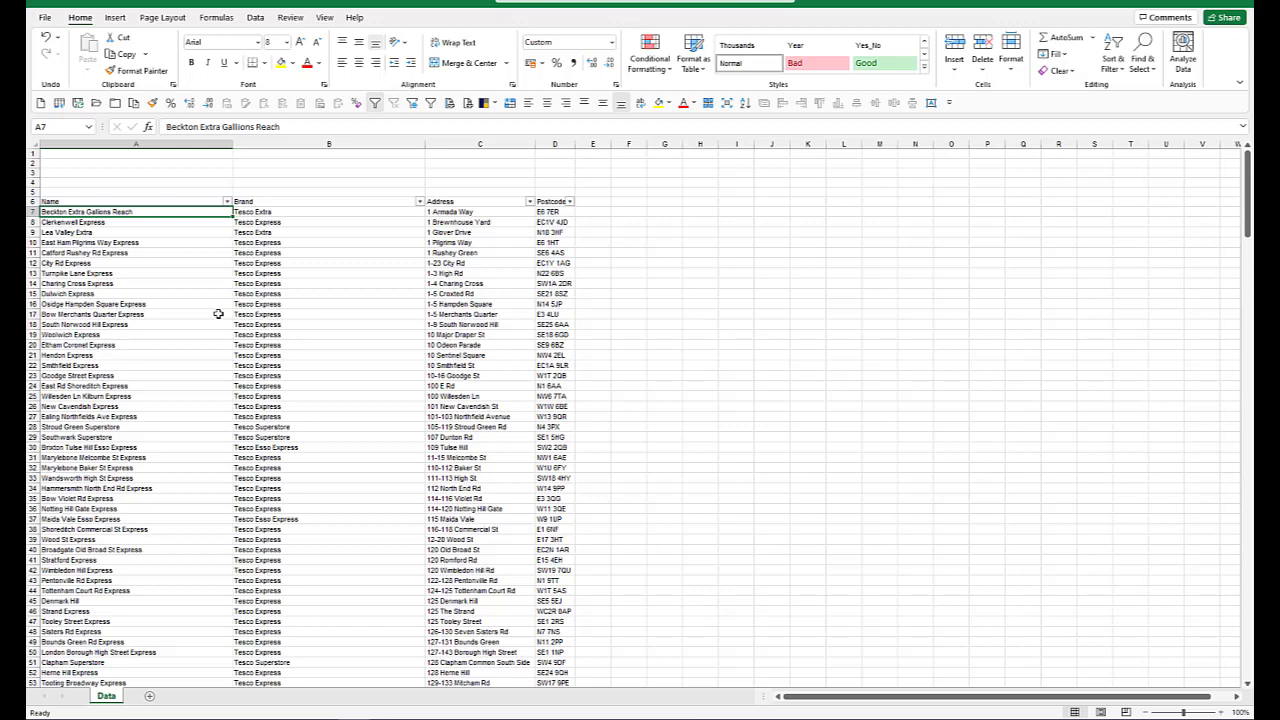
key("ctrl+a")
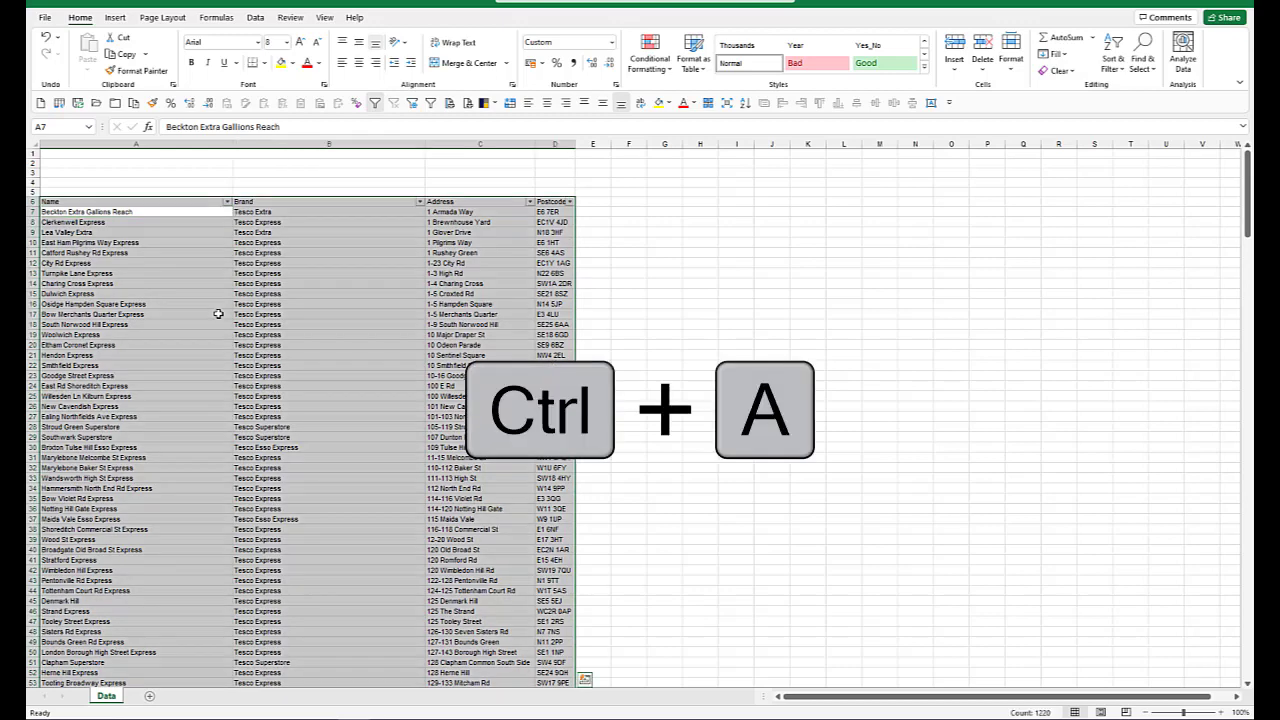
key("ctrl+c")
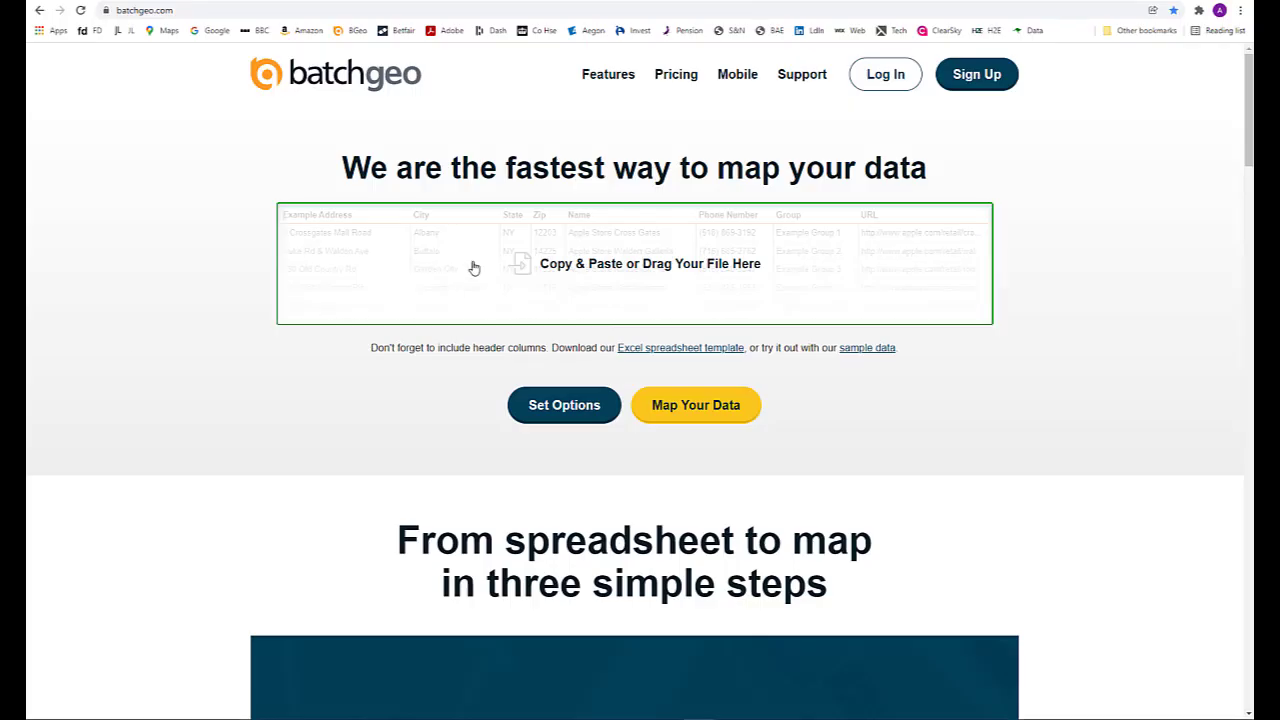
left_click(474, 266)
key("ctrl+v")
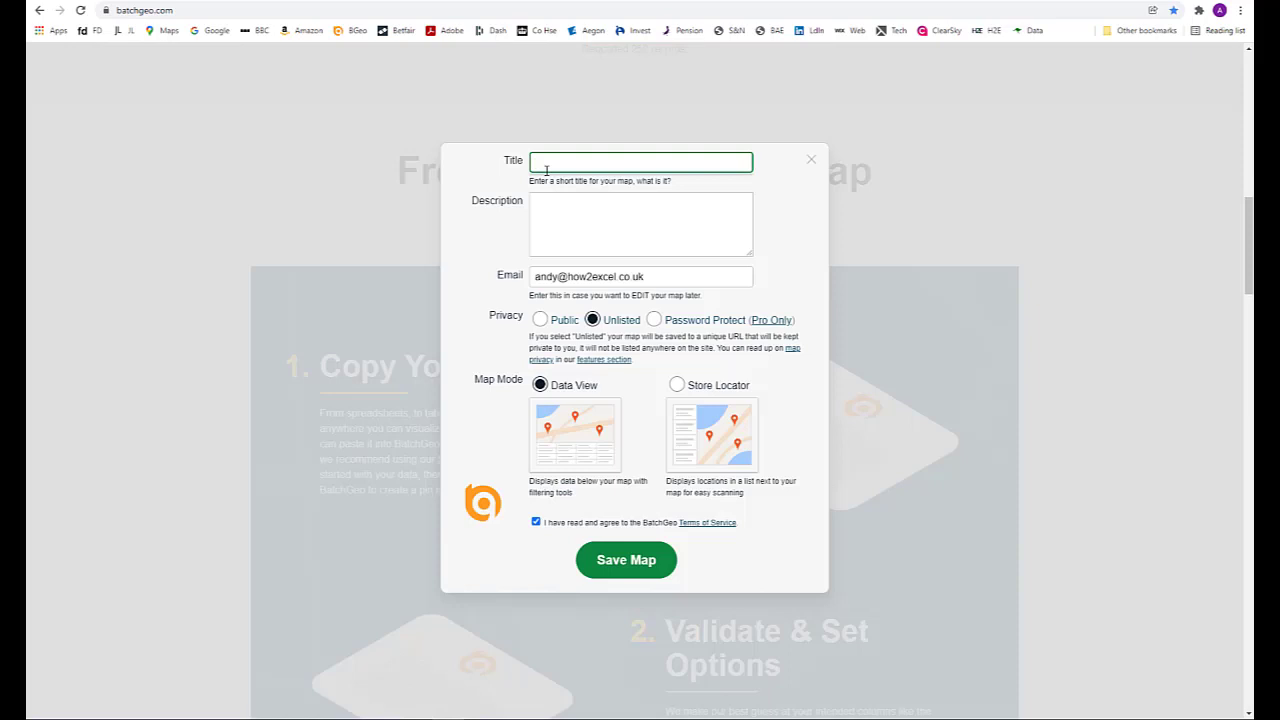
Step: Title the map Tesco London Stores and save it as an unlisted map in Data View mode
type("Tesco London Stores")
left_click(620, 563)
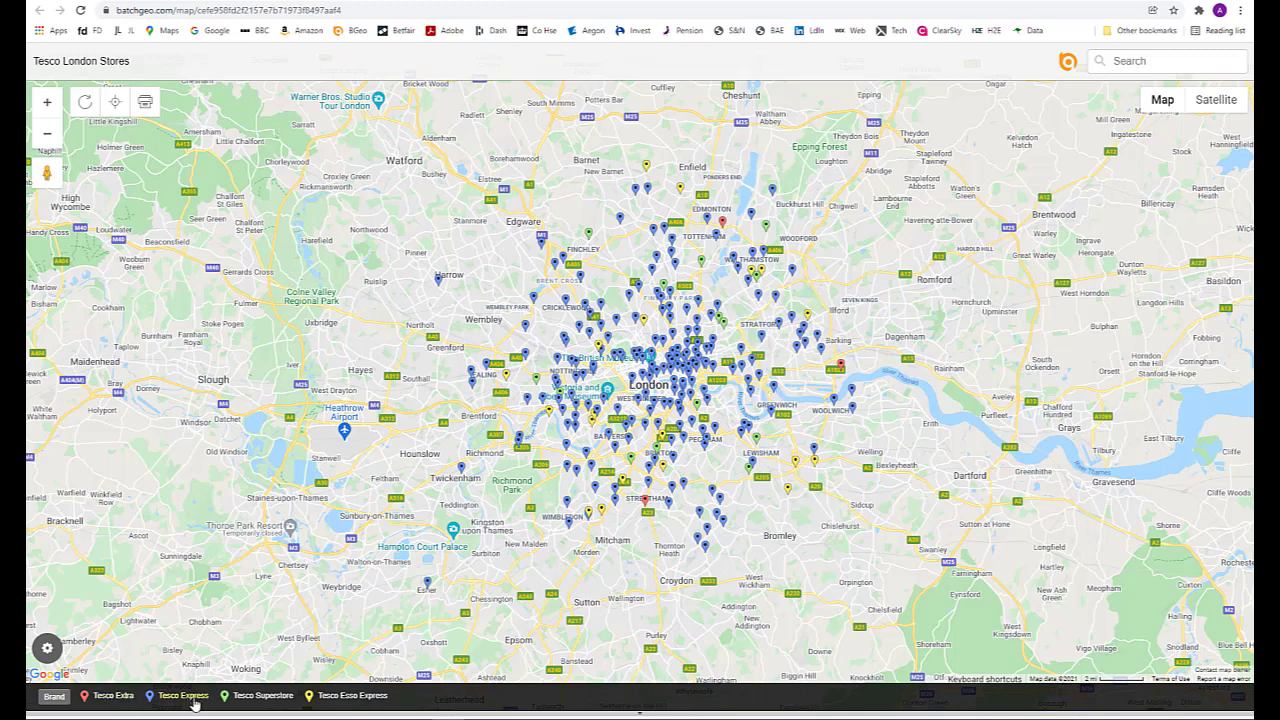
Step: Filter the map by brand, adding Tesco Extra, Tesco Express, Tesco Superstore and Tesco Esso Express one after another
left_click(118, 696)
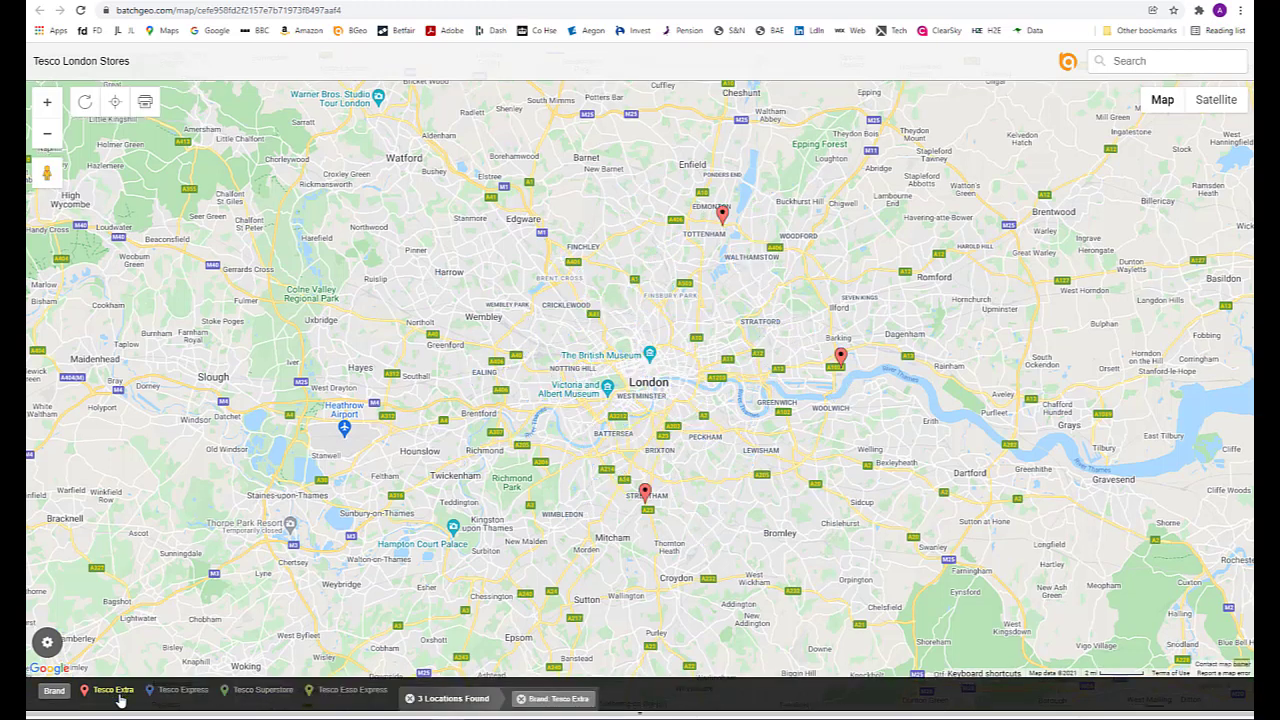
left_click(180, 690)
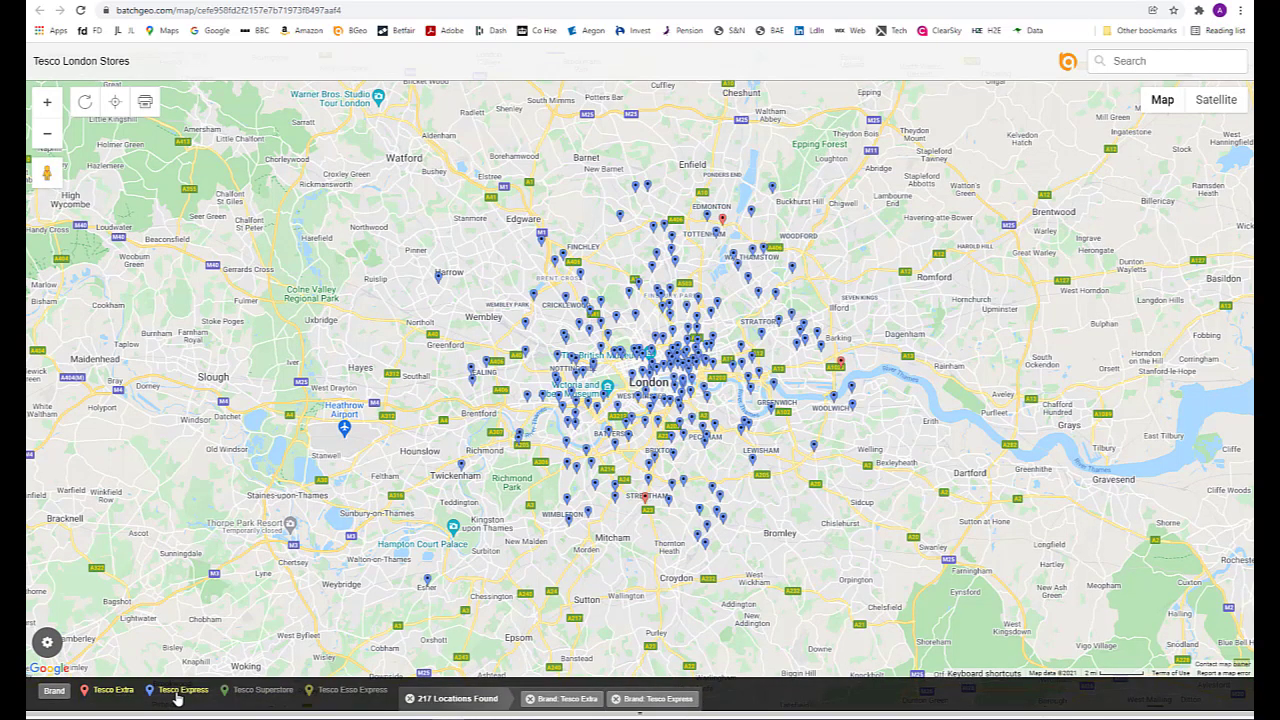
left_click(258, 693)
left_click(337, 694)
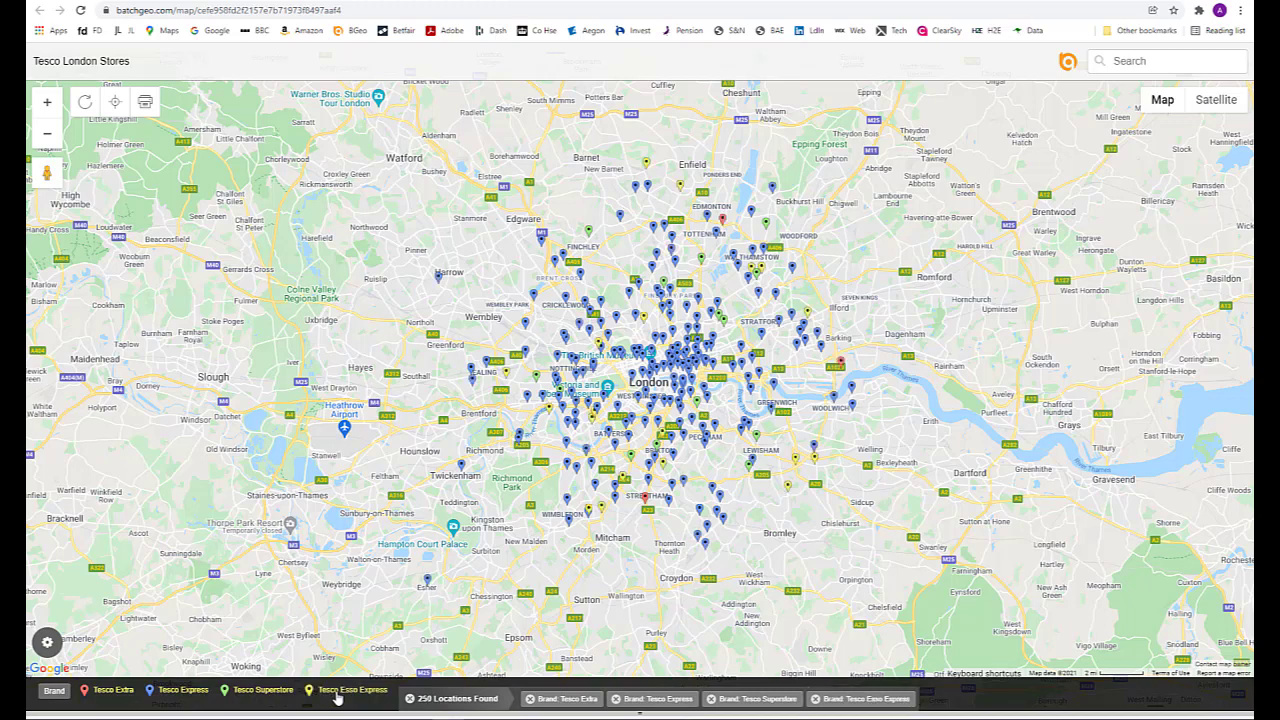